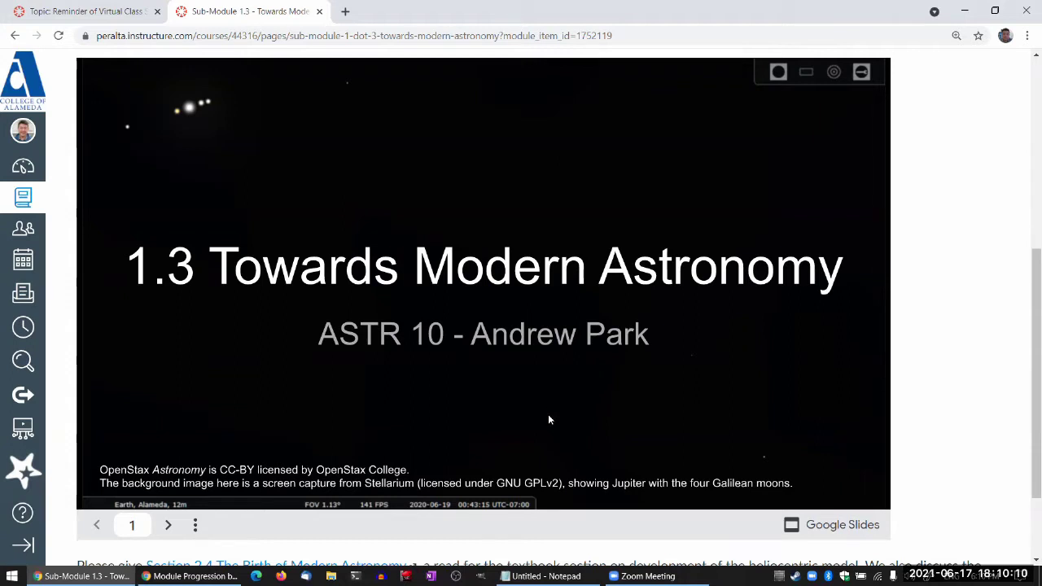
Advance the embedded slide deck to slide 7, "Galileo Galilei"
left_click(169, 525)
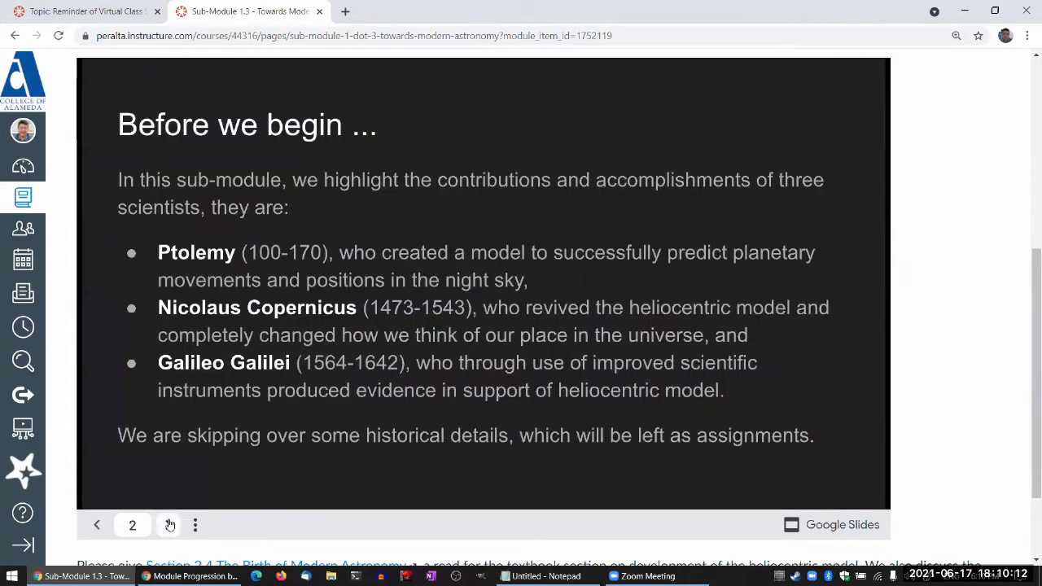
left_click(169, 525)
left_click(169, 525)
left_click(169, 525)
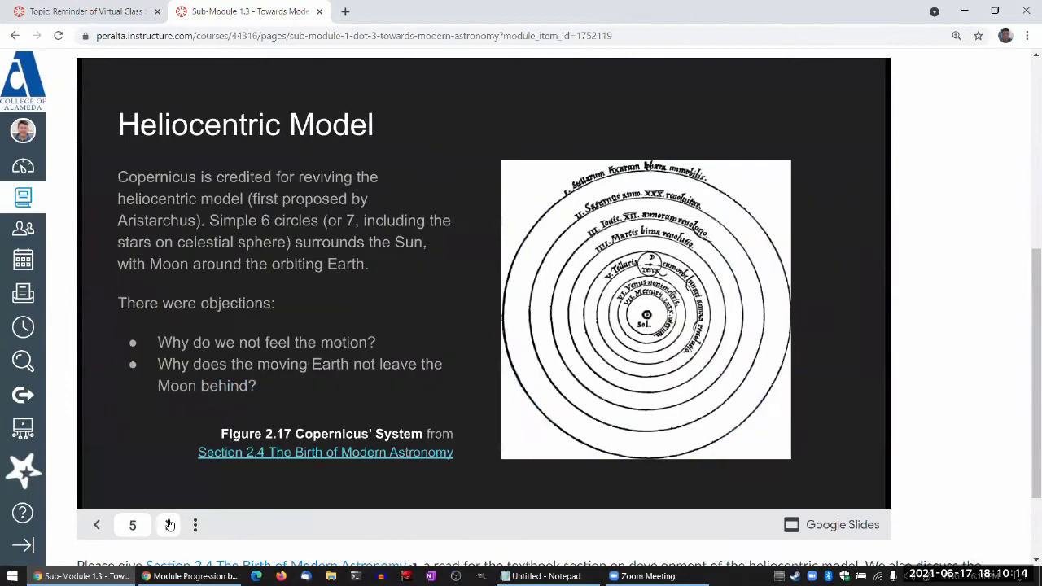
left_click(170, 525)
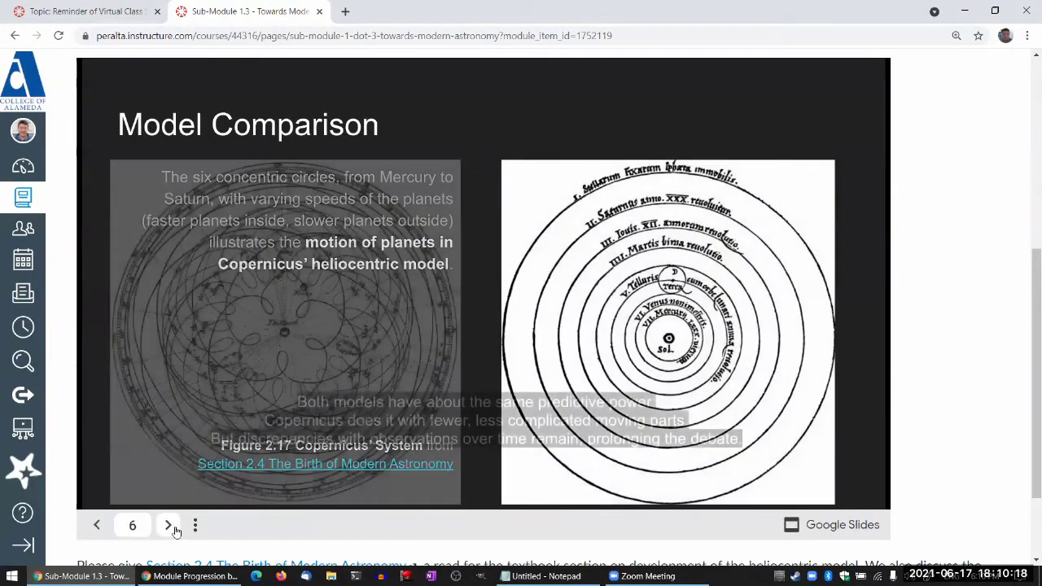
left_click(169, 526)
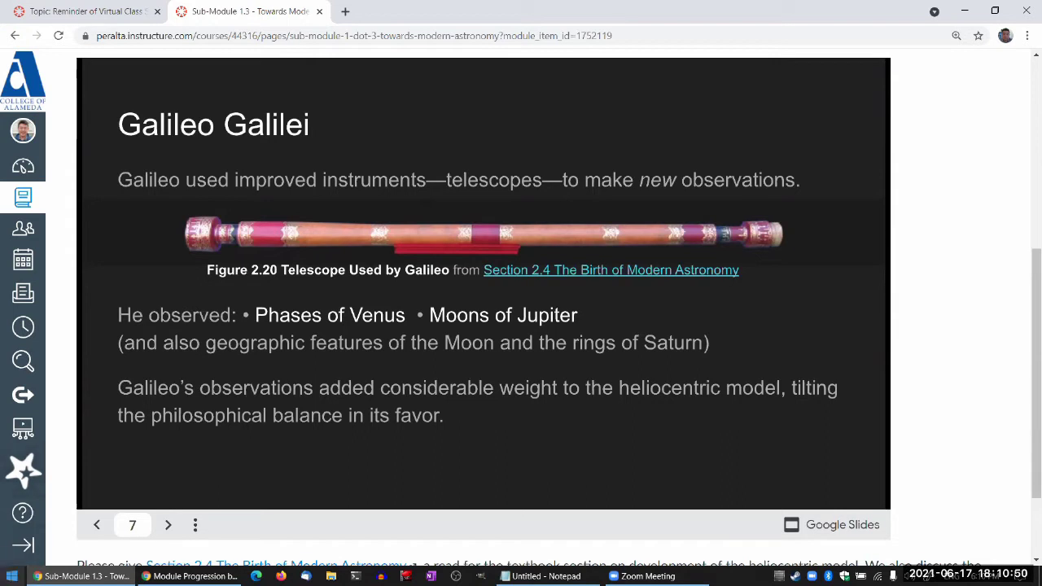
Launch the Stellarium planetarium program
left_click(12, 576)
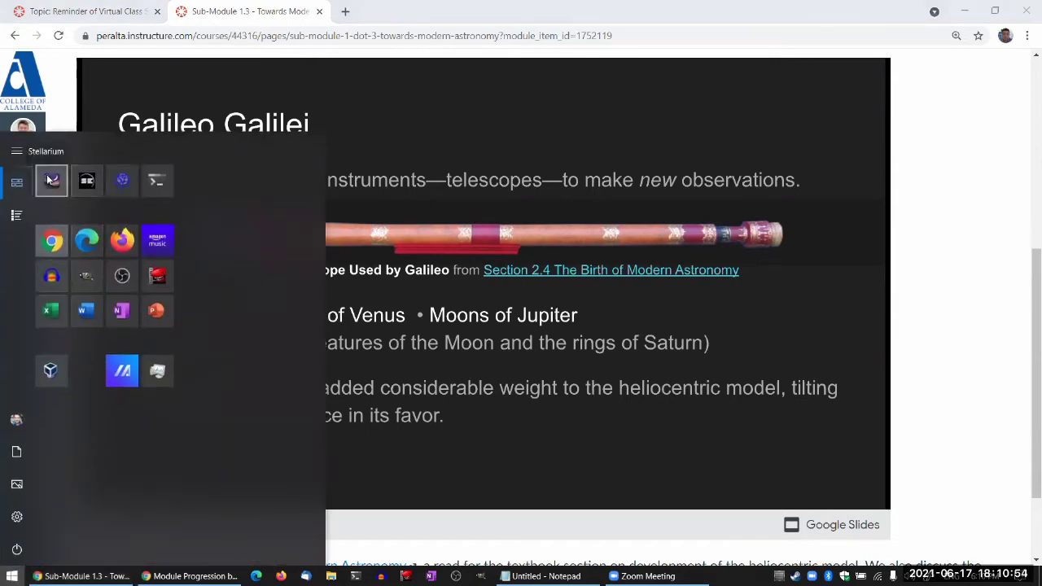
left_click(50, 179)
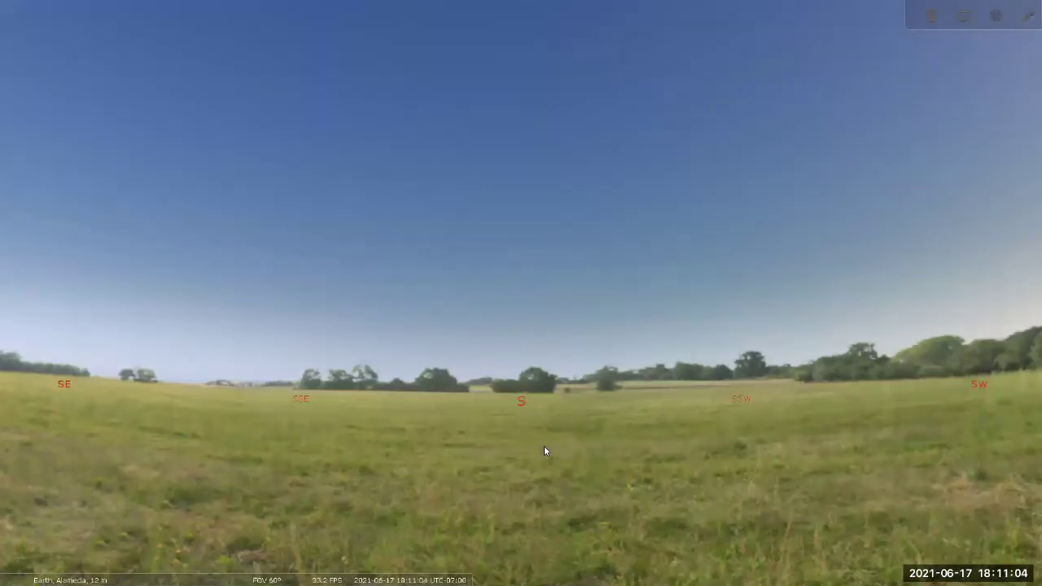
Return to the slide deck in Chrome and advance to slide 8, "Phases of Venus"
key("alt+Tab")
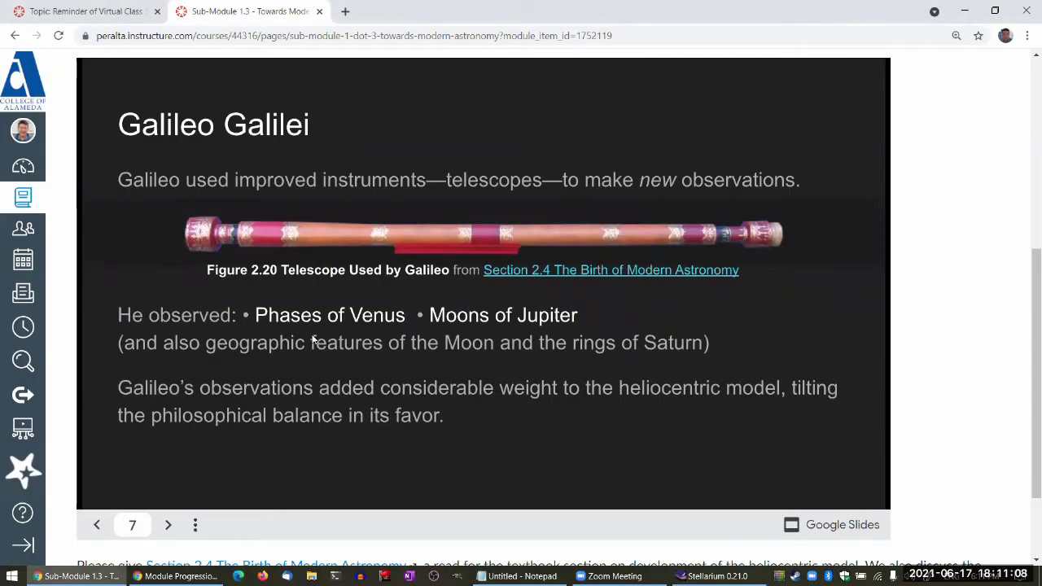
key("alt+Tab")
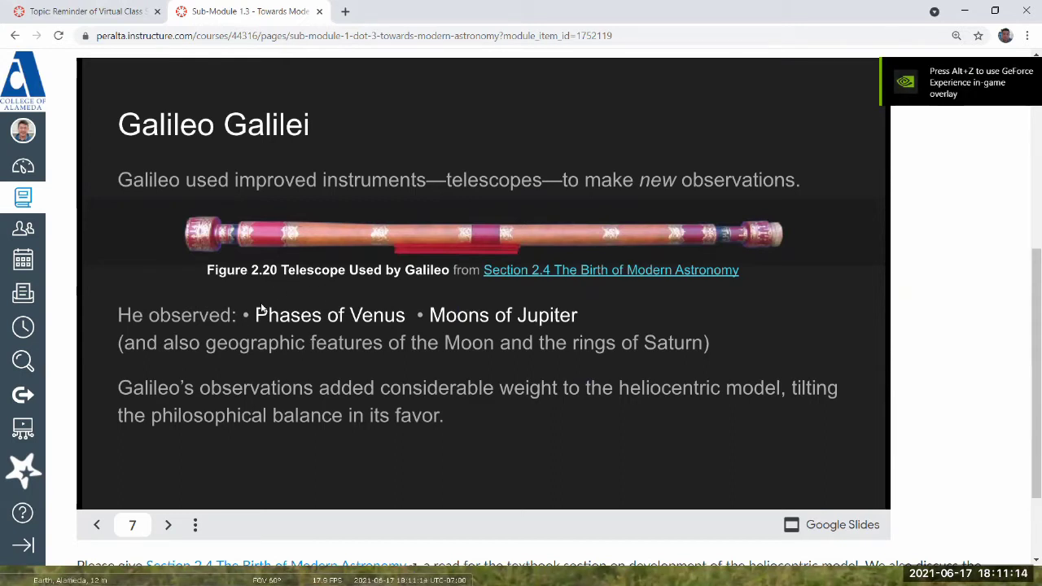
left_click(361, 340)
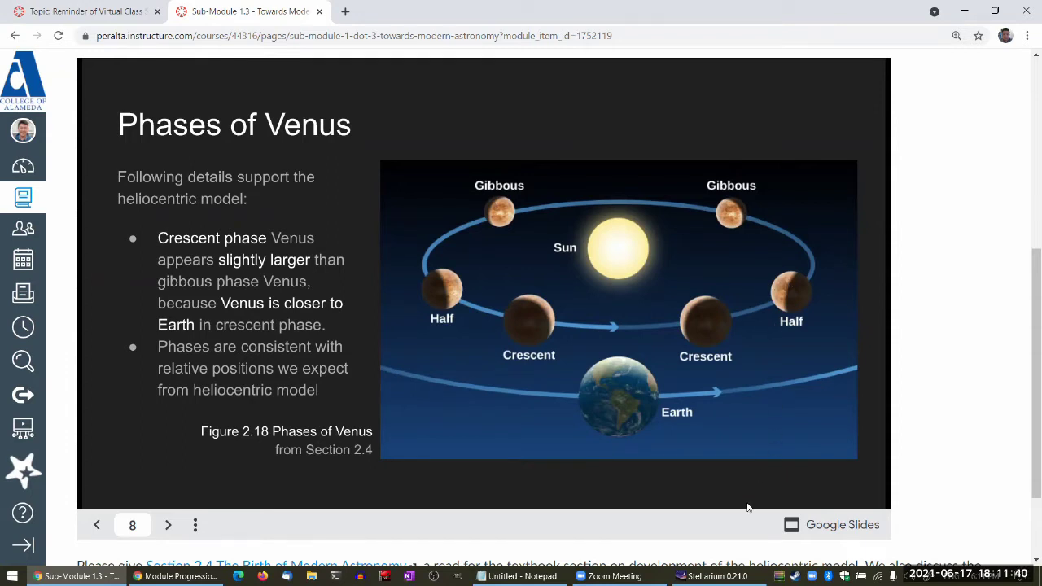
Switch to Stellarium, find the Moon in the daytime sky and zoom in on it
mouse_move(712, 576)
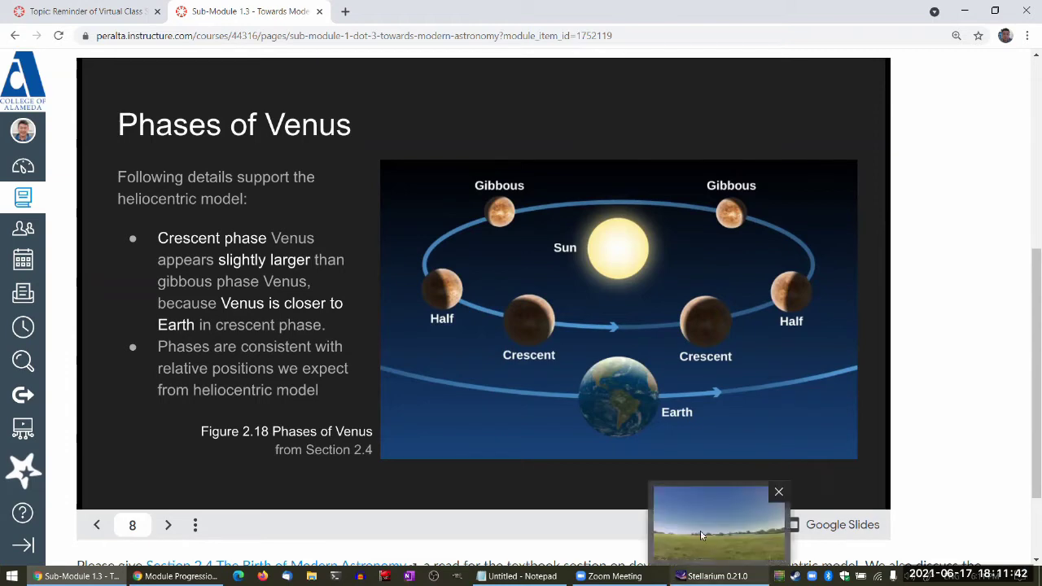
left_click(687, 510)
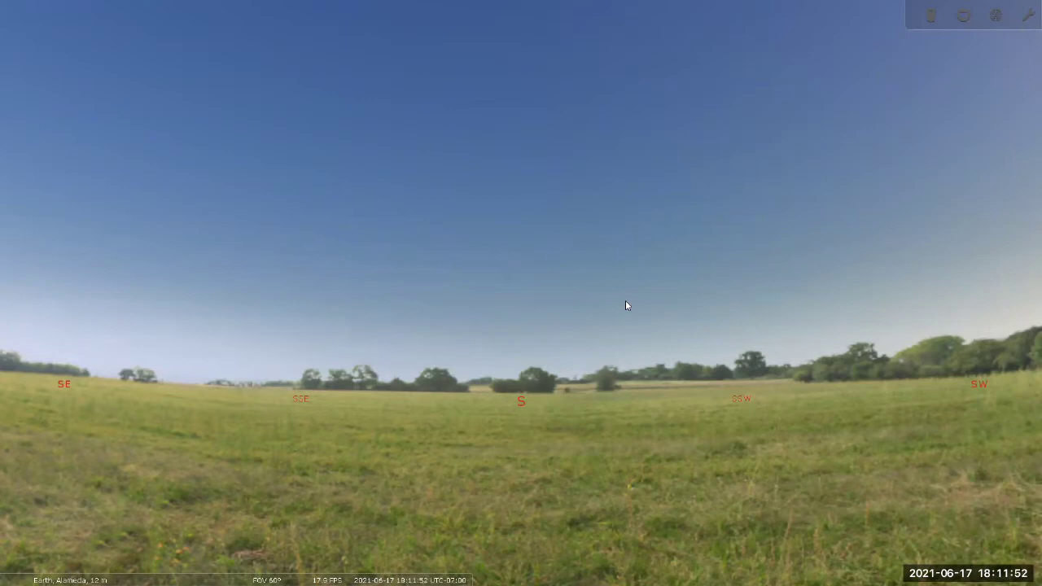
left_click_drag(625, 326, 626, 334)
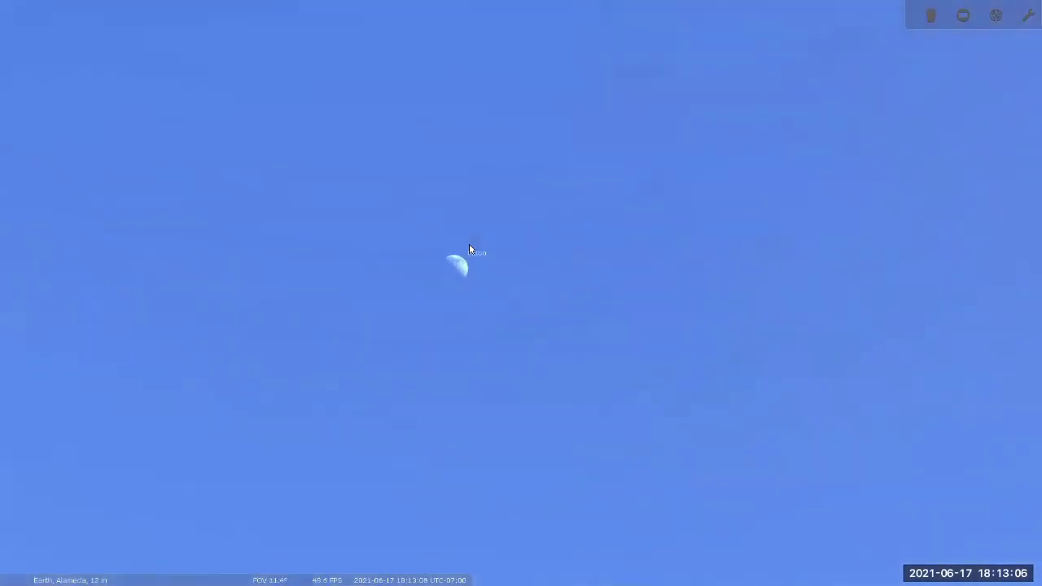
scroll(521, 334, "up", 2)
Check in the configuration's plugin settings that the Angle Measure plugin is set to load at startup
mouse_move(5, 570)
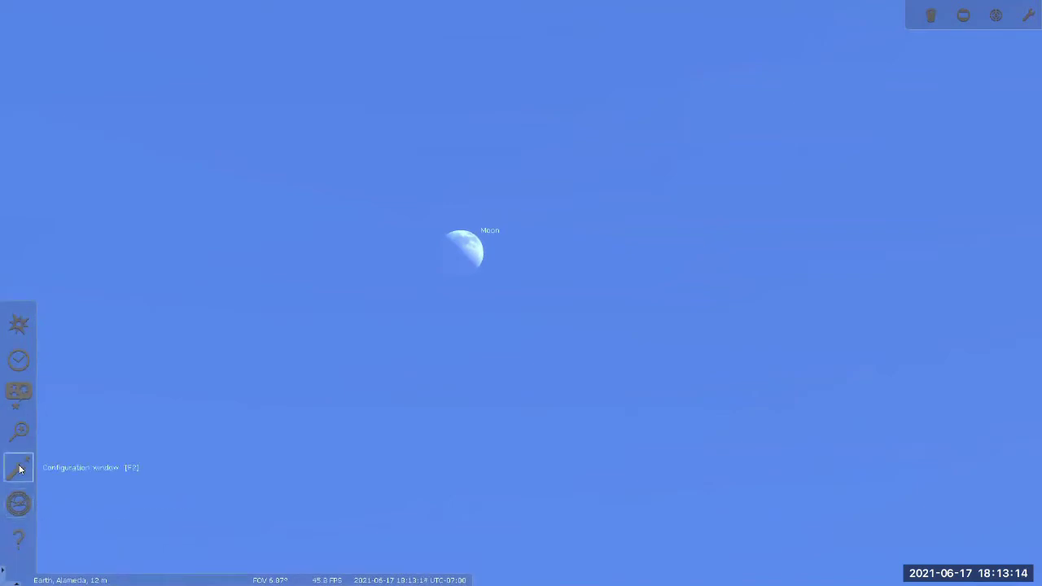
key("F2")
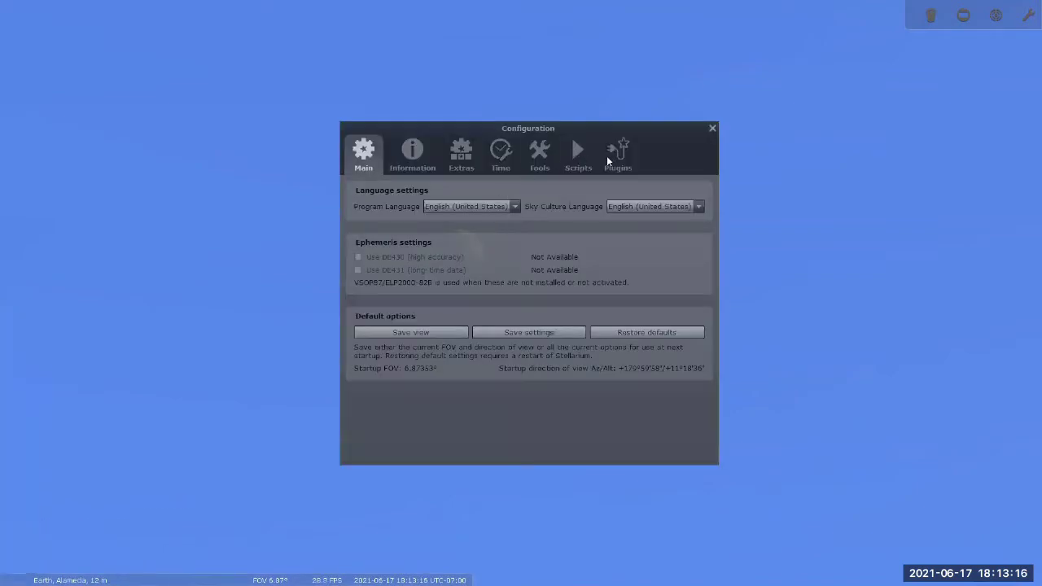
left_click(610, 156)
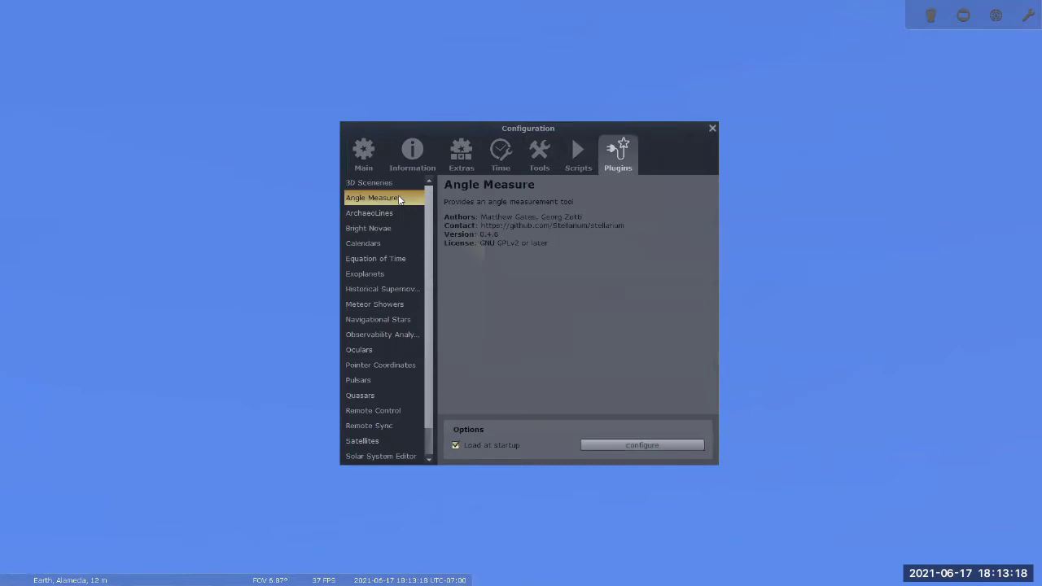
left_click(712, 131)
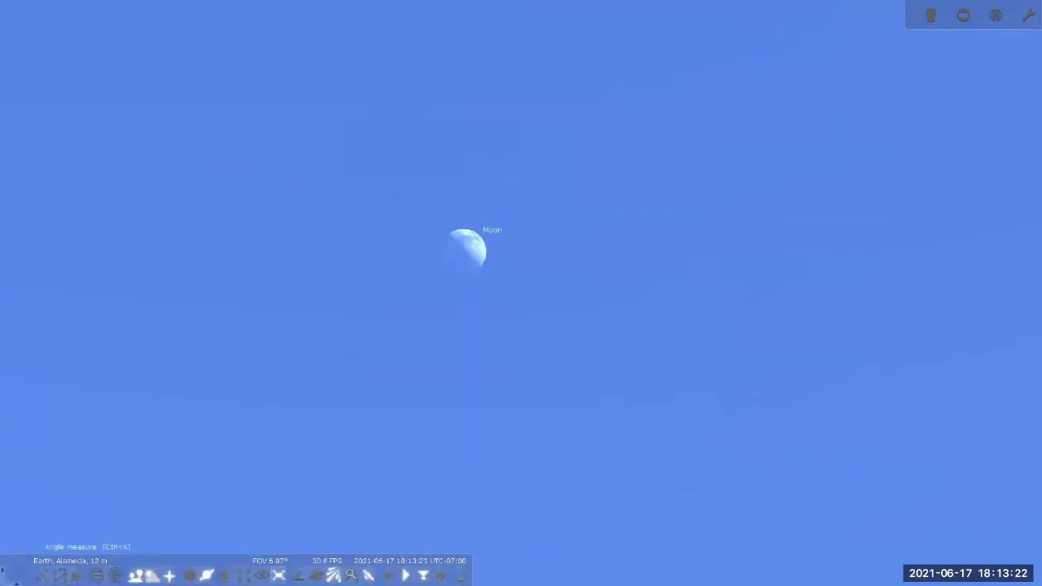
Measure across the Moon with the Angle Measure tool and turn off the atmosphere
left_click(299, 575)
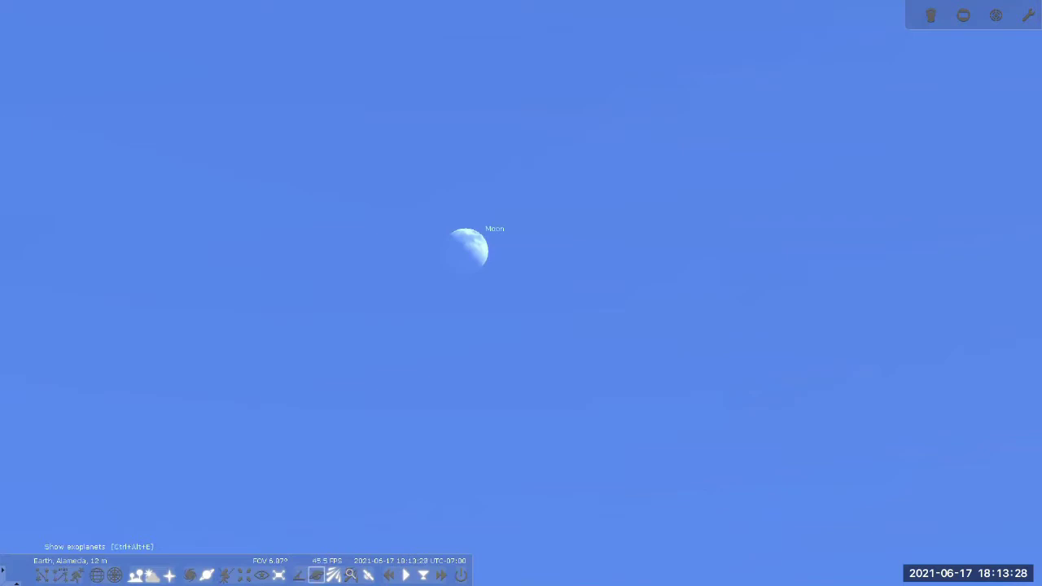
left_click(459, 243)
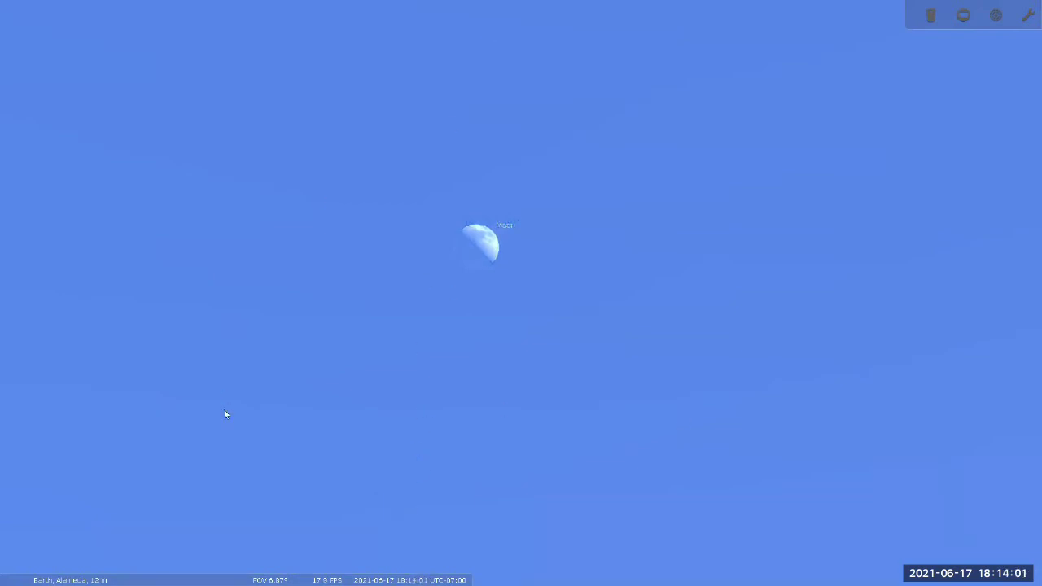
mouse_move(265, 570)
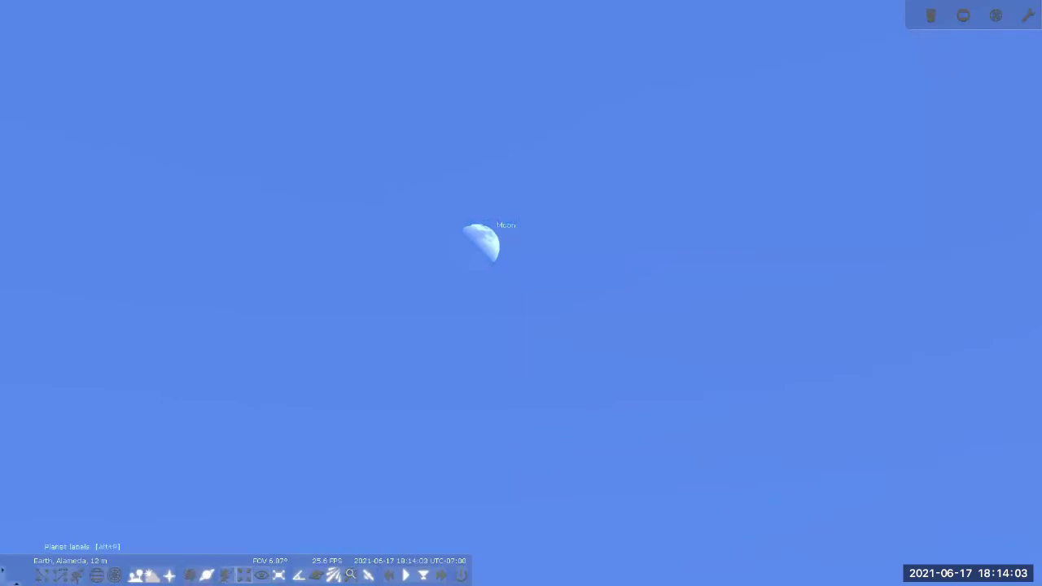
left_click(152, 575)
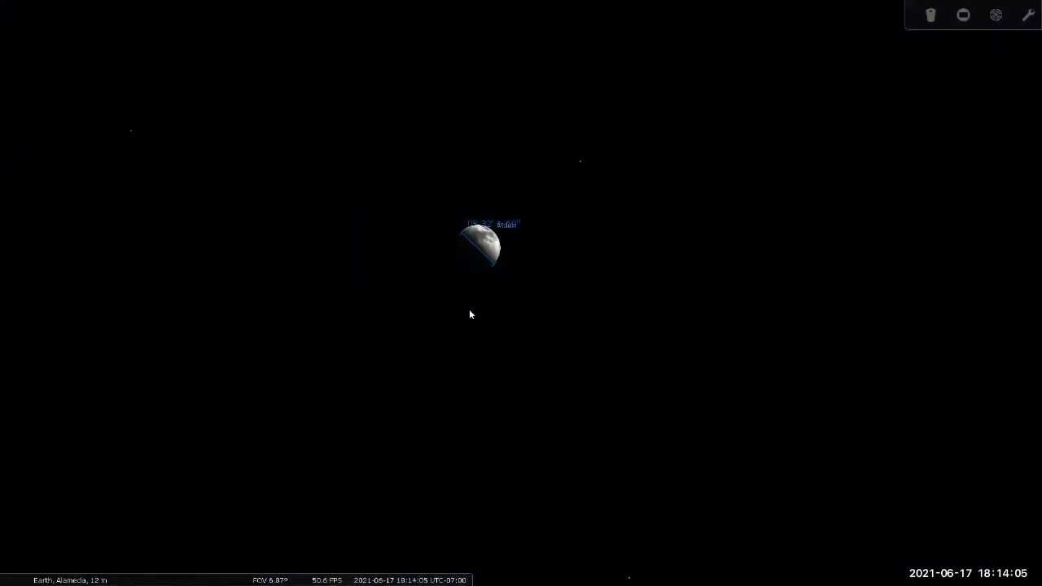
Measure the Moon's angular diameter along the line between its lit and dark halves, and clear the measurement
scroll(609, 164, "up", 3)
left_click_drag(561, 132, 561, 165)
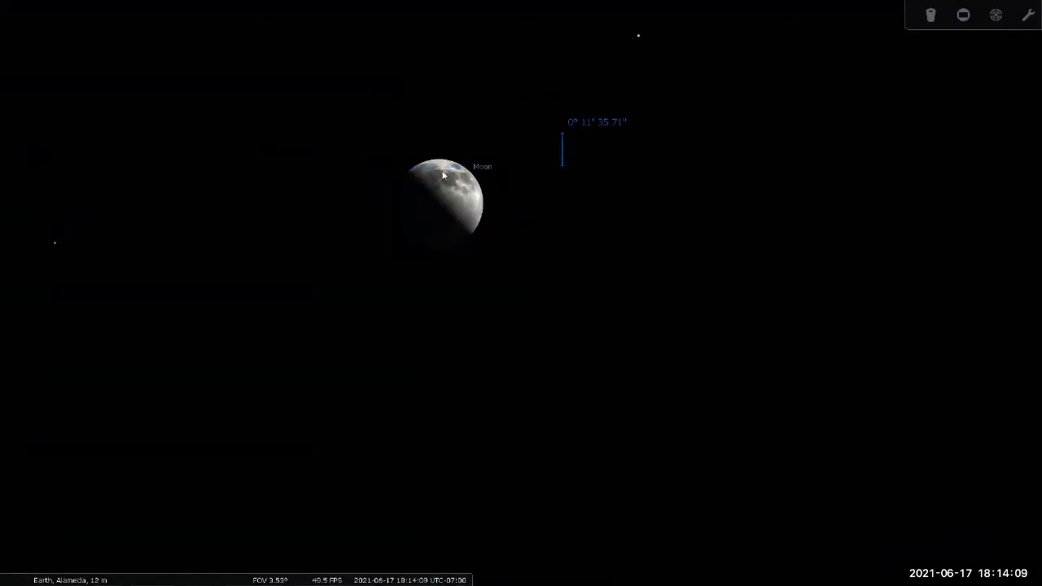
left_click_drag(413, 167, 482, 227)
scroll(482, 230, "down", 5)
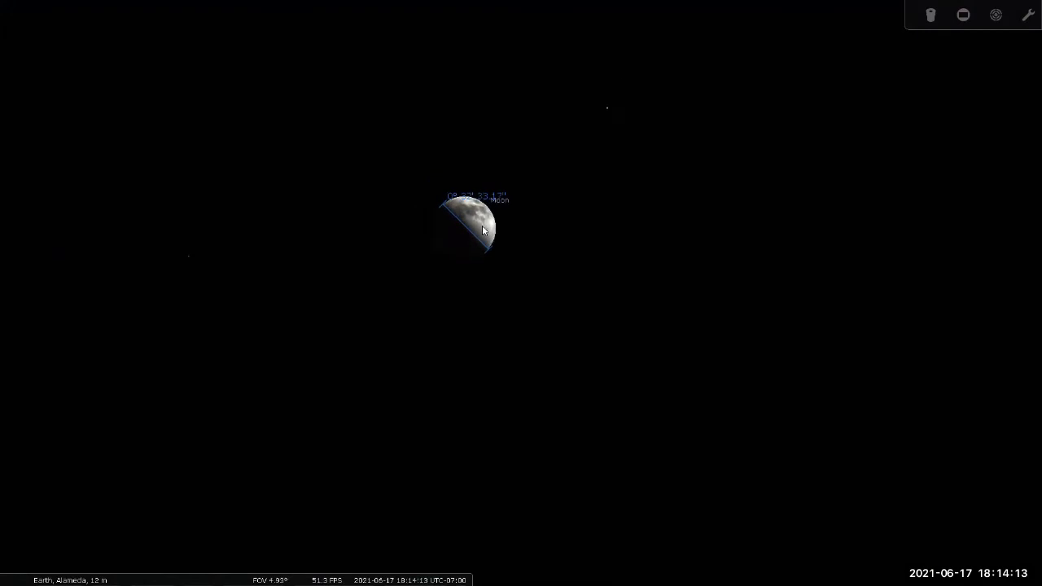
scroll(490, 281, "down", 1)
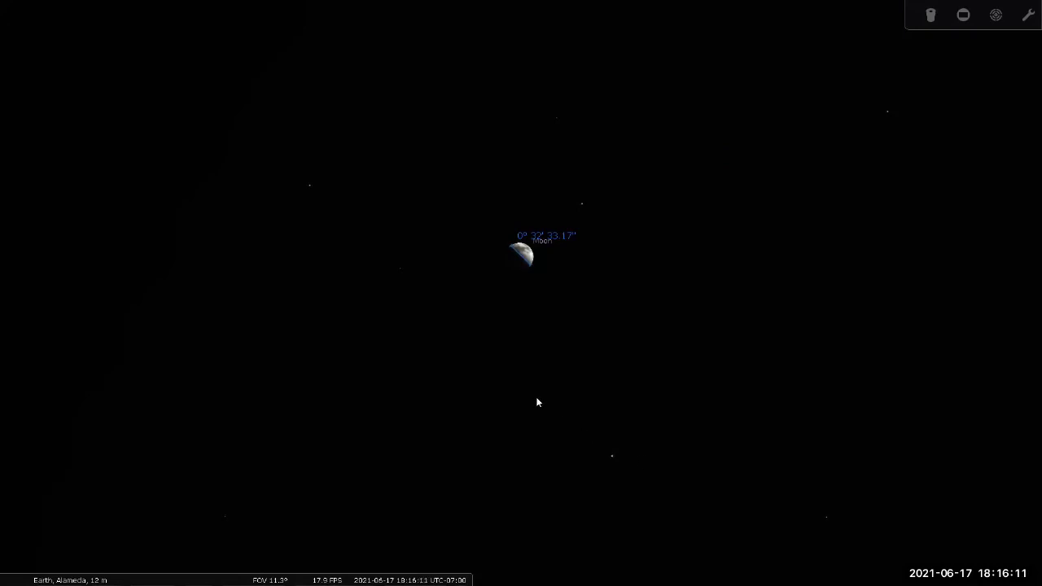
left_click(537, 401)
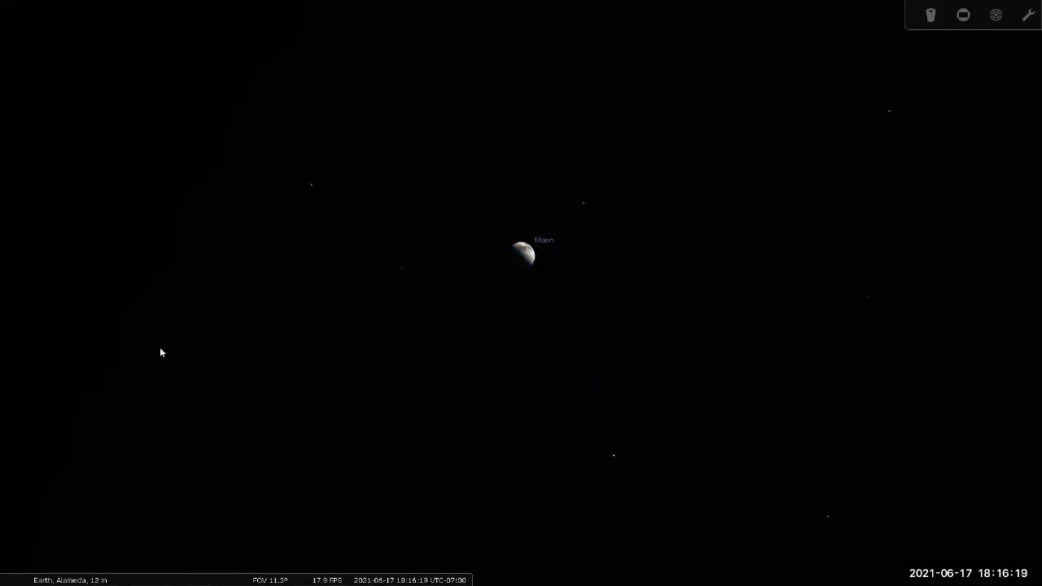
Search for the object Venus and select it to bring the planet into view
mouse_move(19, 360)
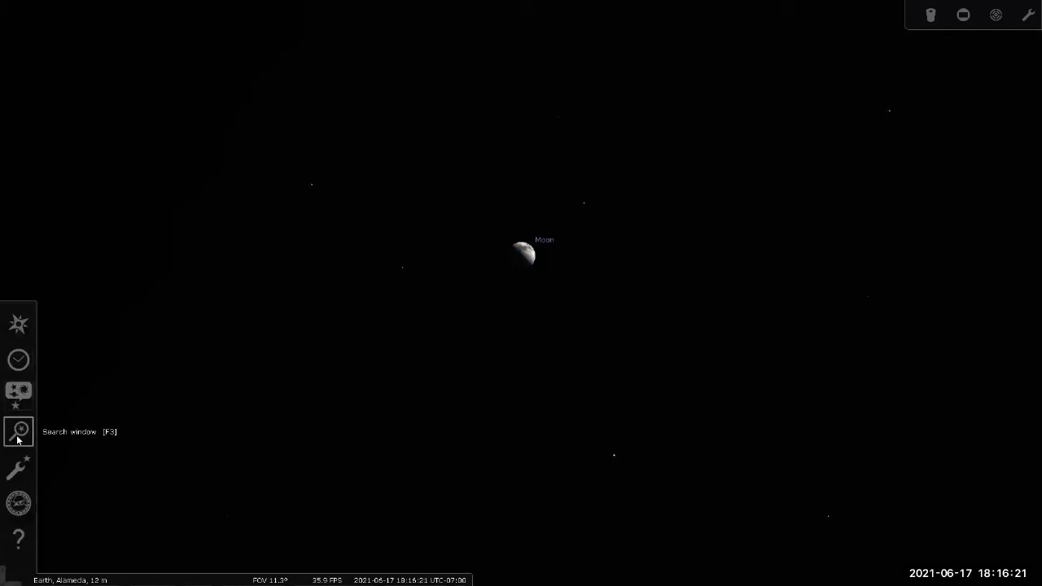
mouse_move(138, 579)
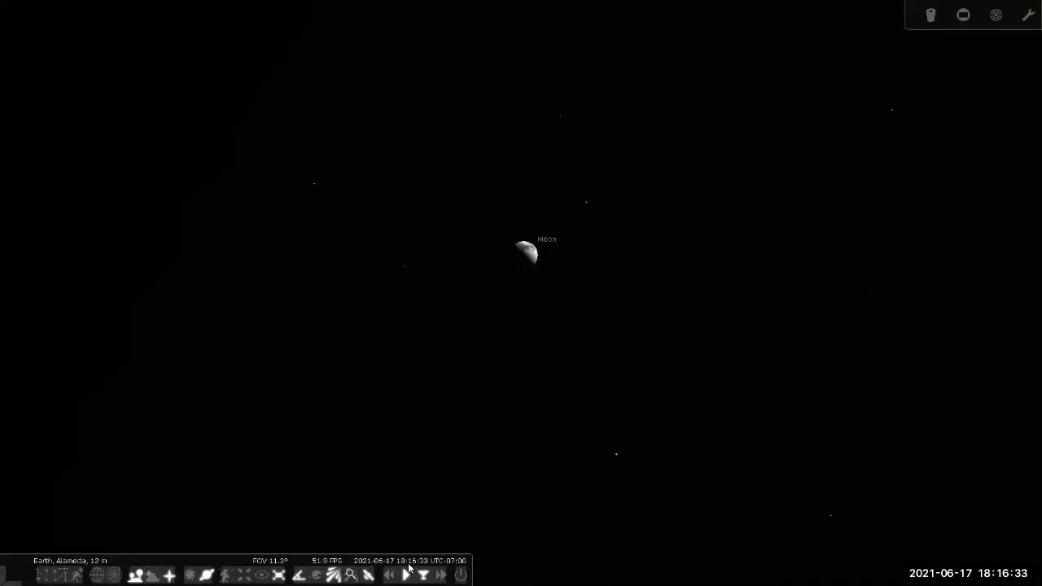
mouse_move(408, 564)
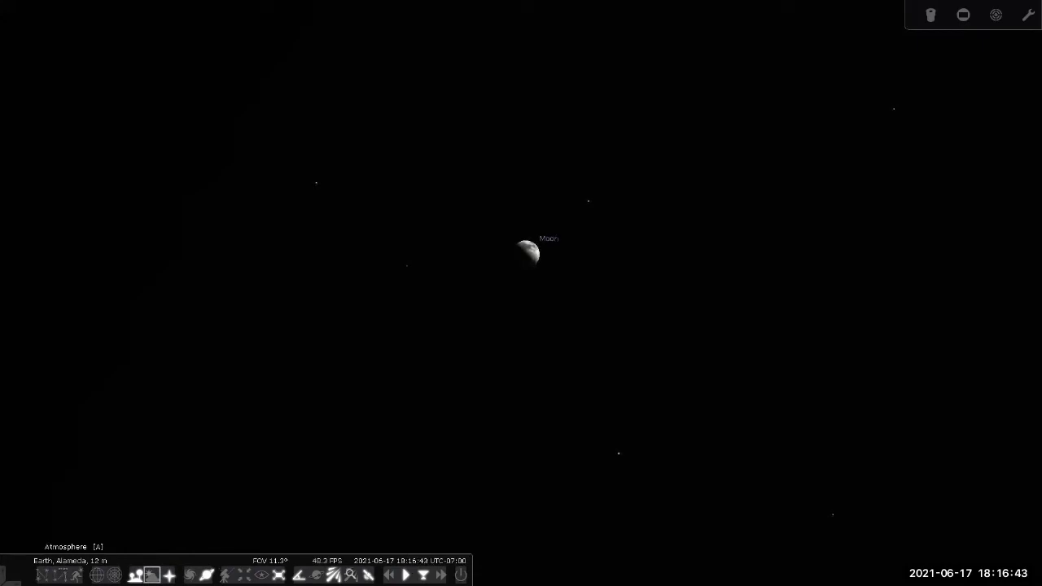
mouse_move(19, 475)
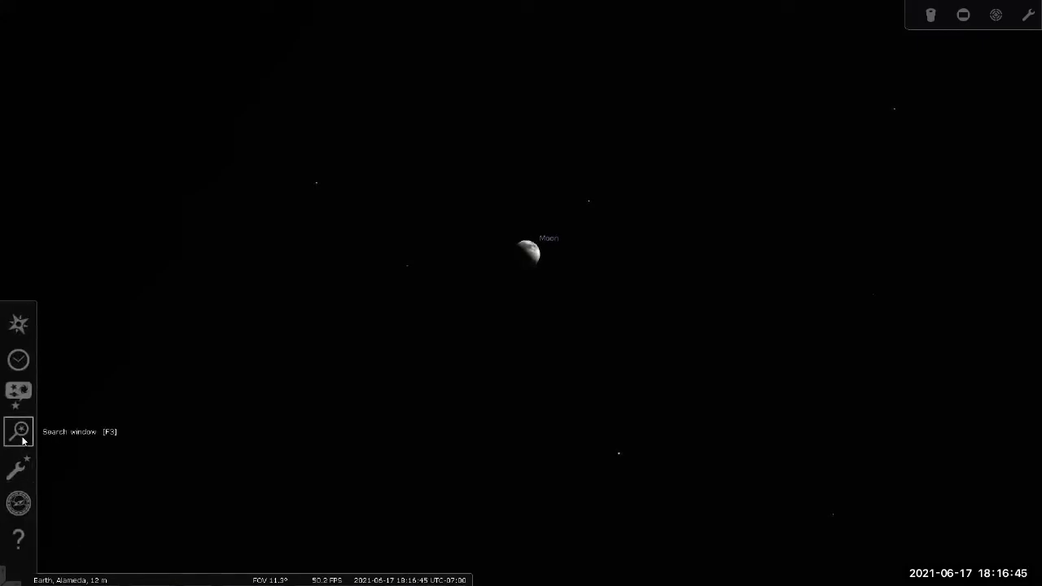
left_click(19, 431)
type("venus")
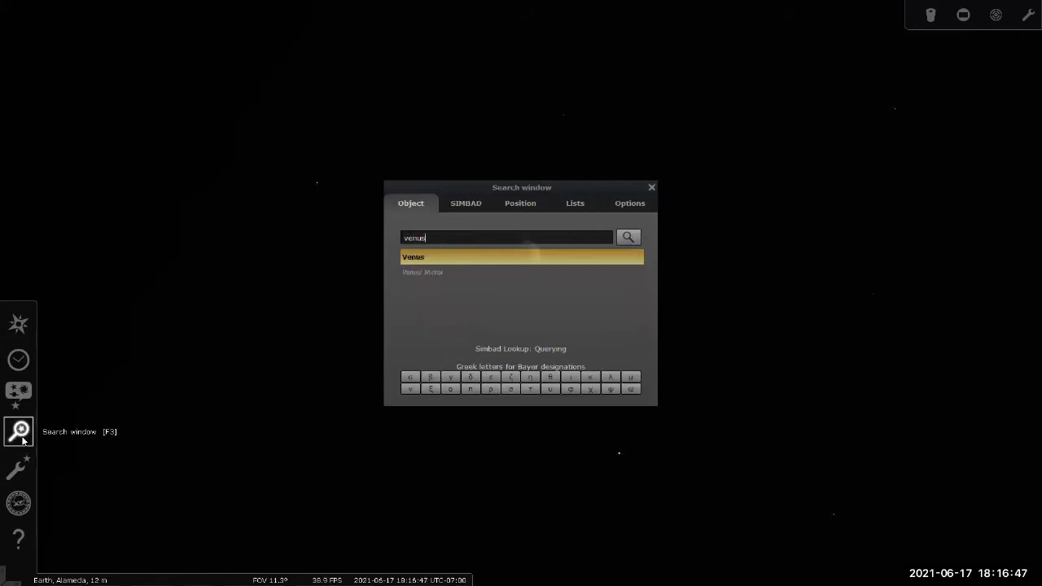
left_click(433, 256)
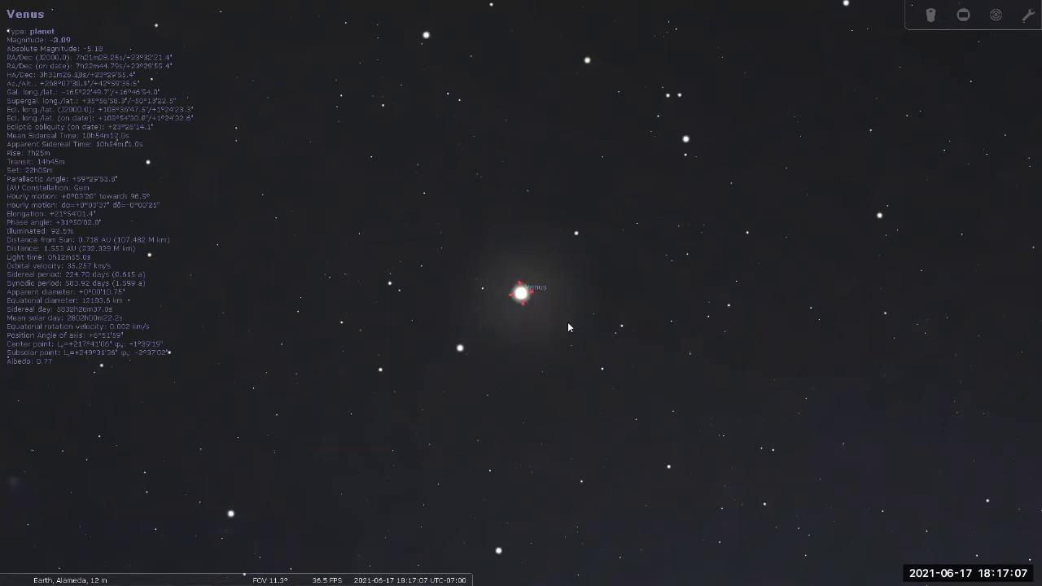
Examine the phase of Venus up close, recentre the view on the planet and widen the field of view again
scroll(568, 321, "up", 3)
scroll(570, 327, "up", 8)
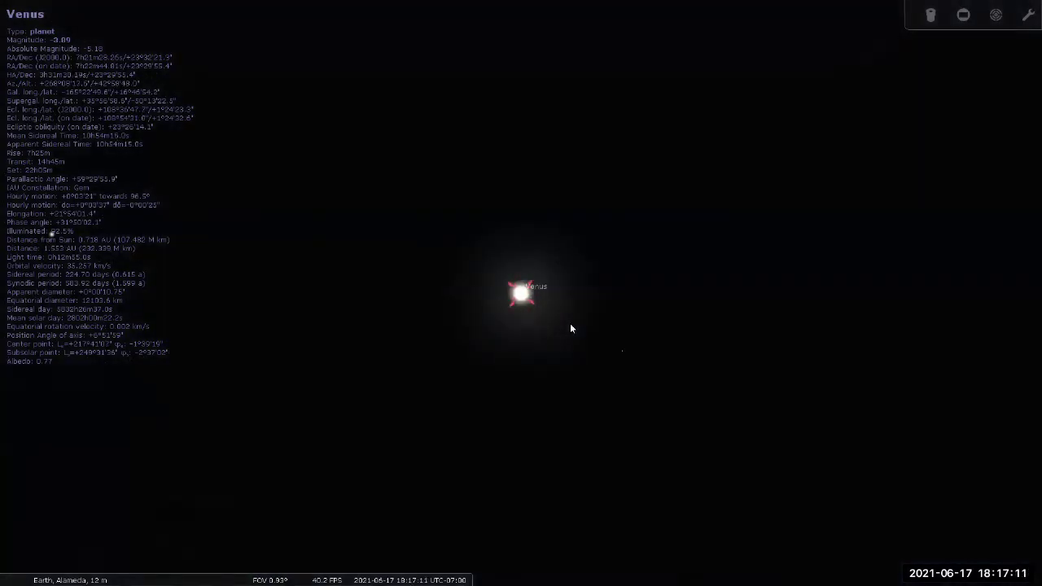
scroll(569, 327, "up", 2)
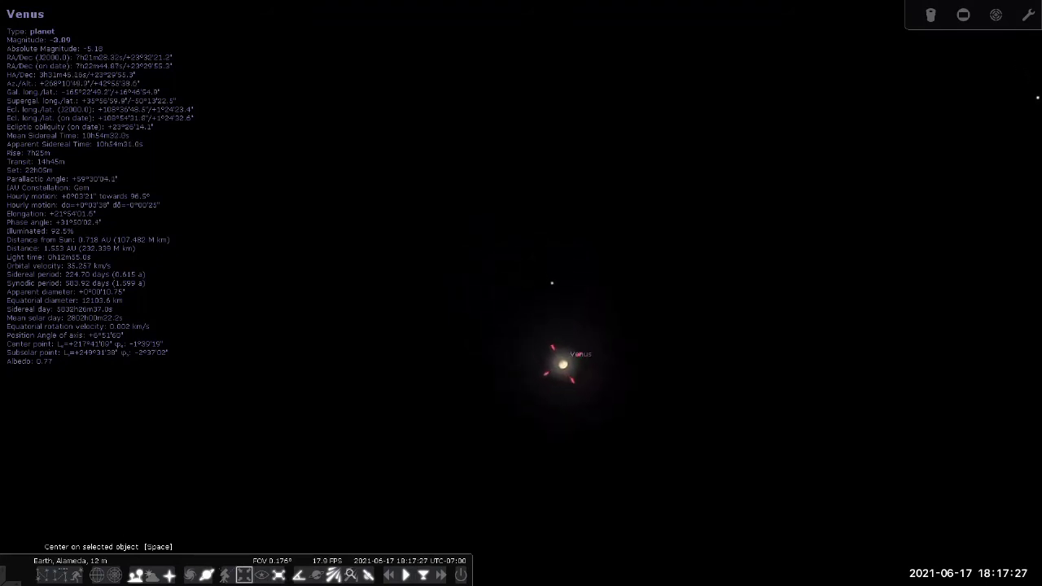
left_click(244, 575)
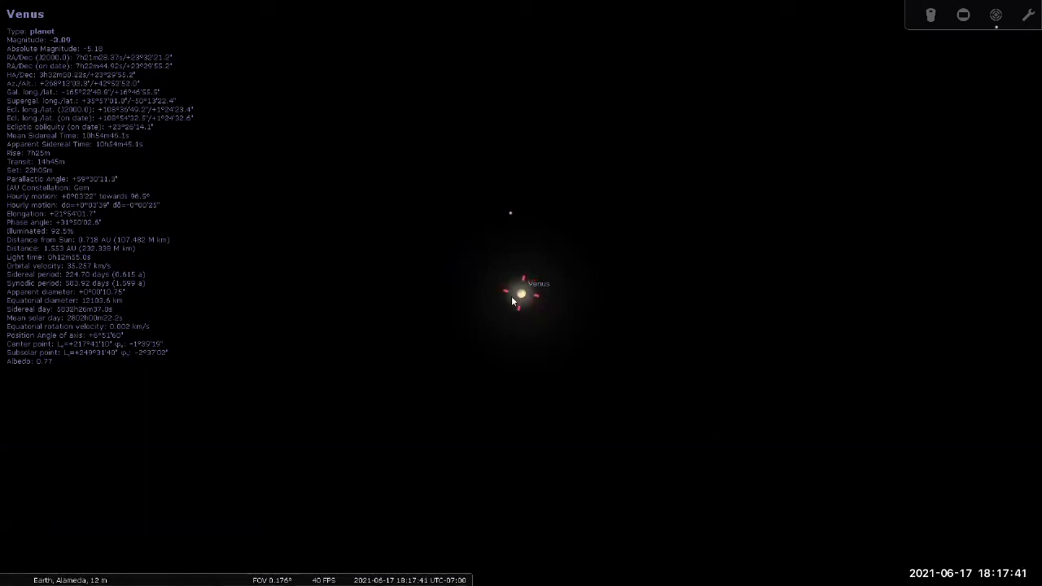
scroll(554, 303, "down", 3)
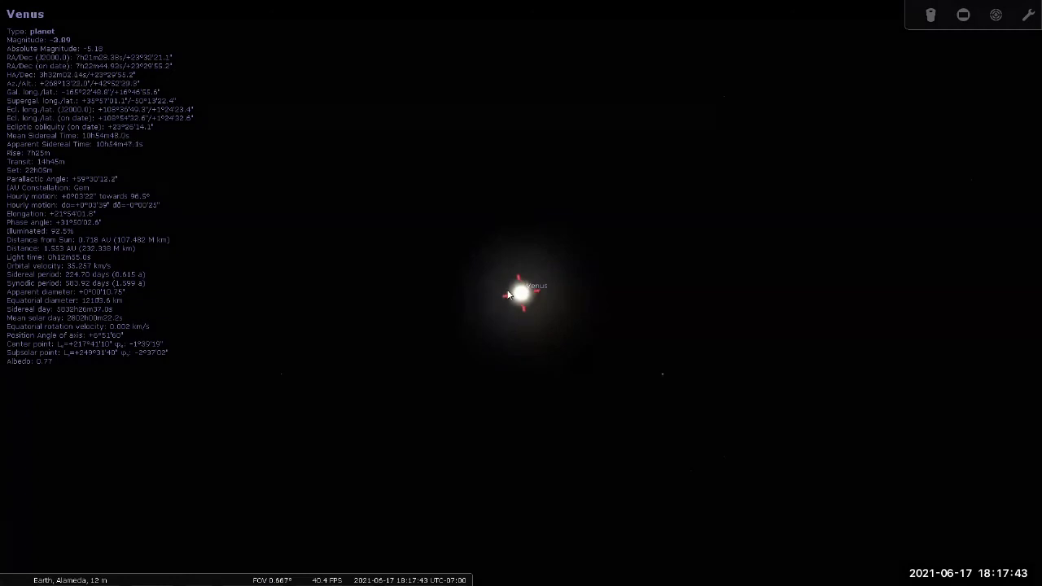
scroll(508, 295, "down", 5)
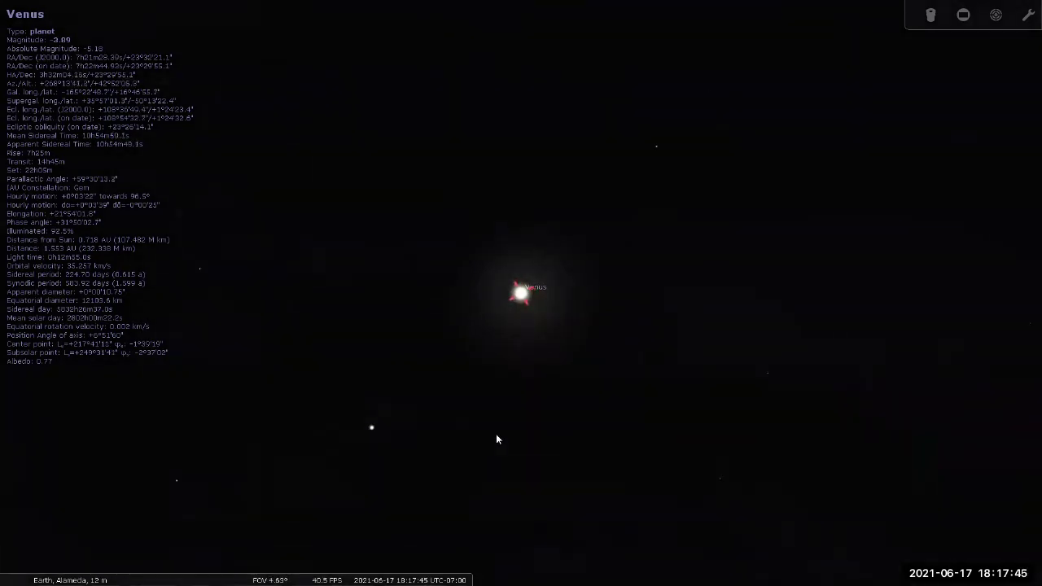
Compare Venus's position with the Sun in a wide field of view, and examine the planet's lit disc up close
scroll(505, 419, "down", 5)
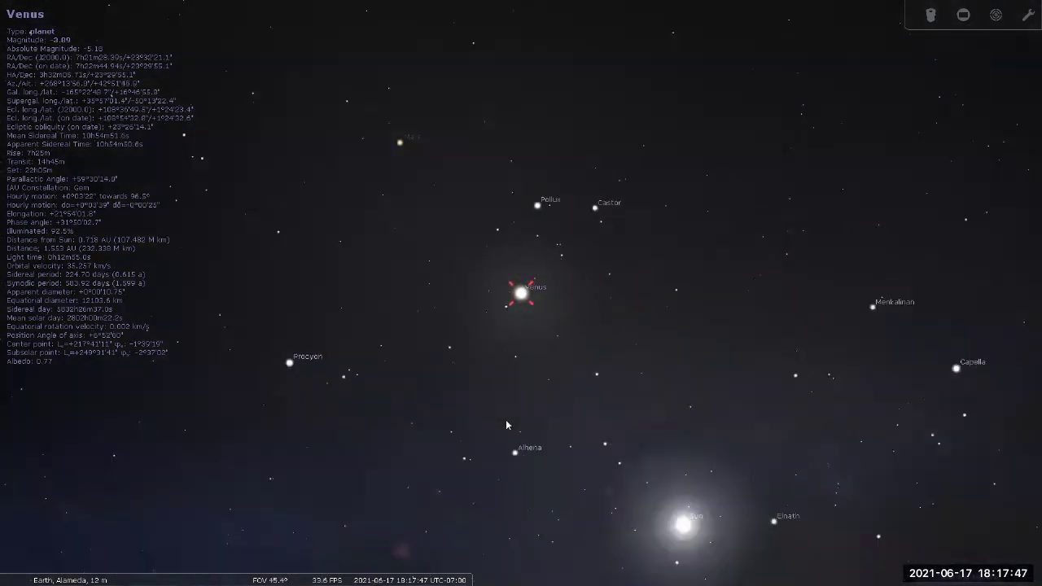
scroll(505, 420, "down", 3)
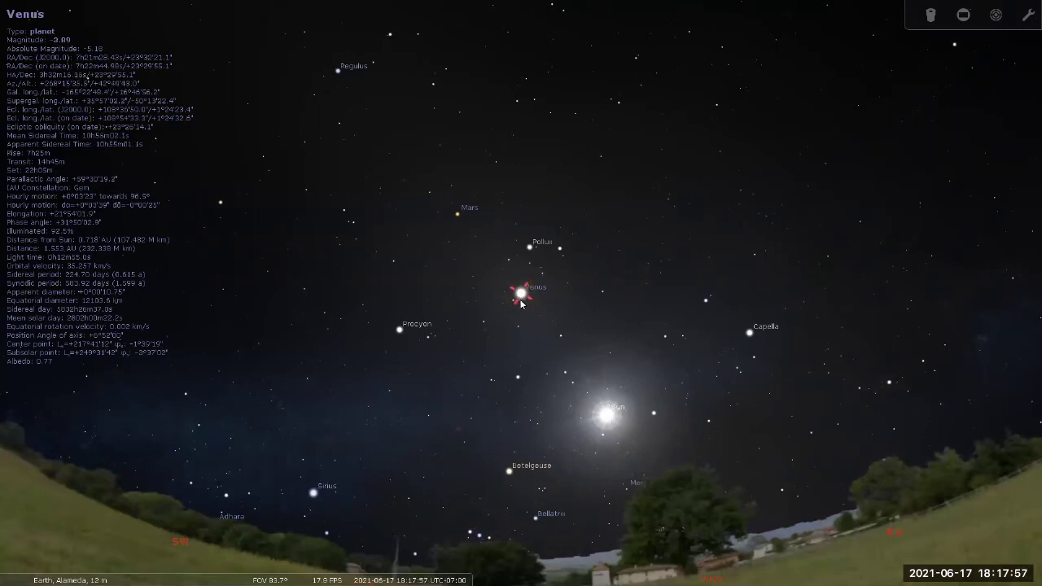
scroll(533, 308, "up", 10)
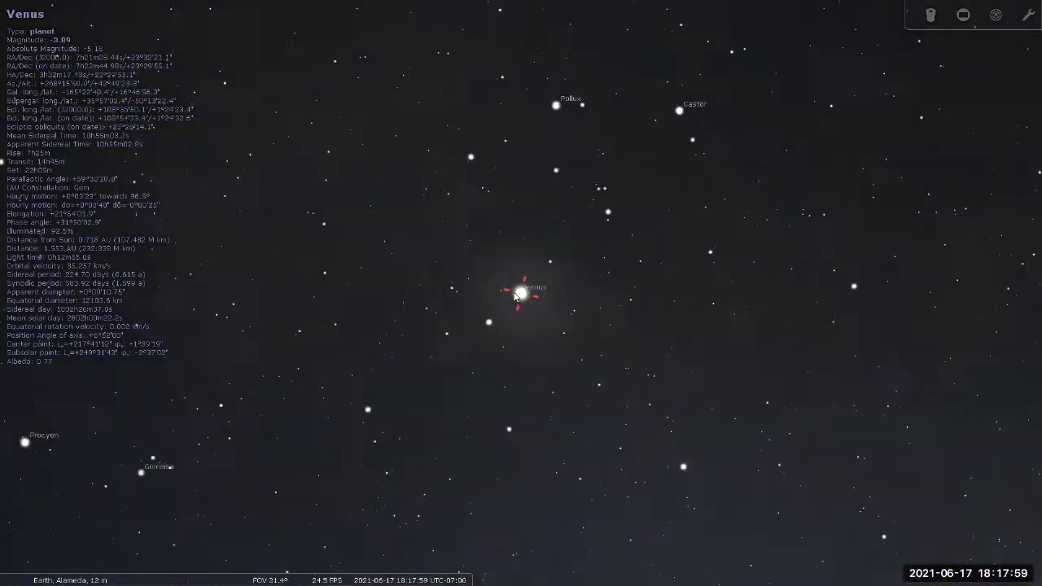
scroll(554, 295, "up", 10)
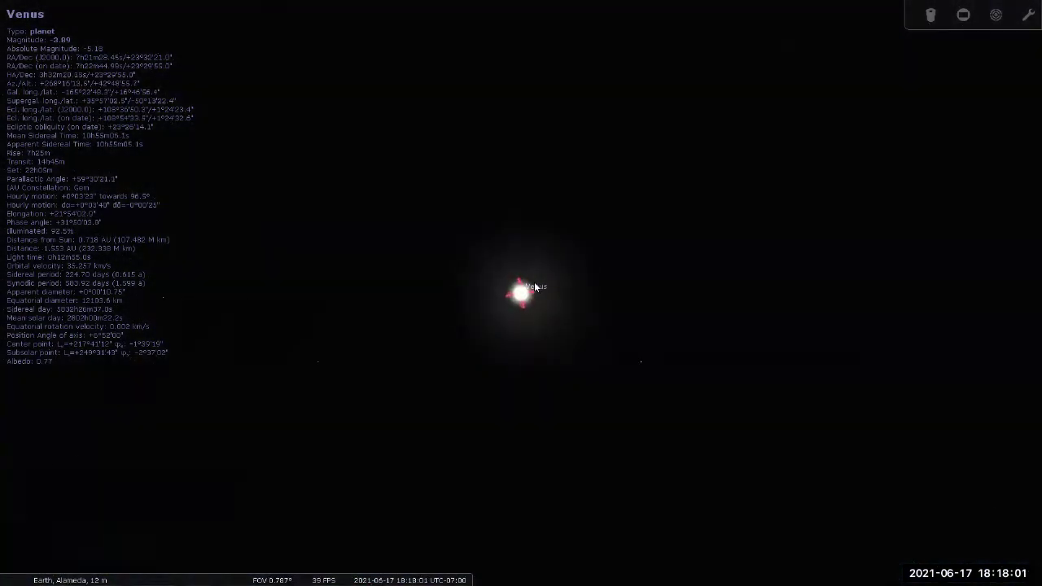
scroll(535, 289, "up", 8)
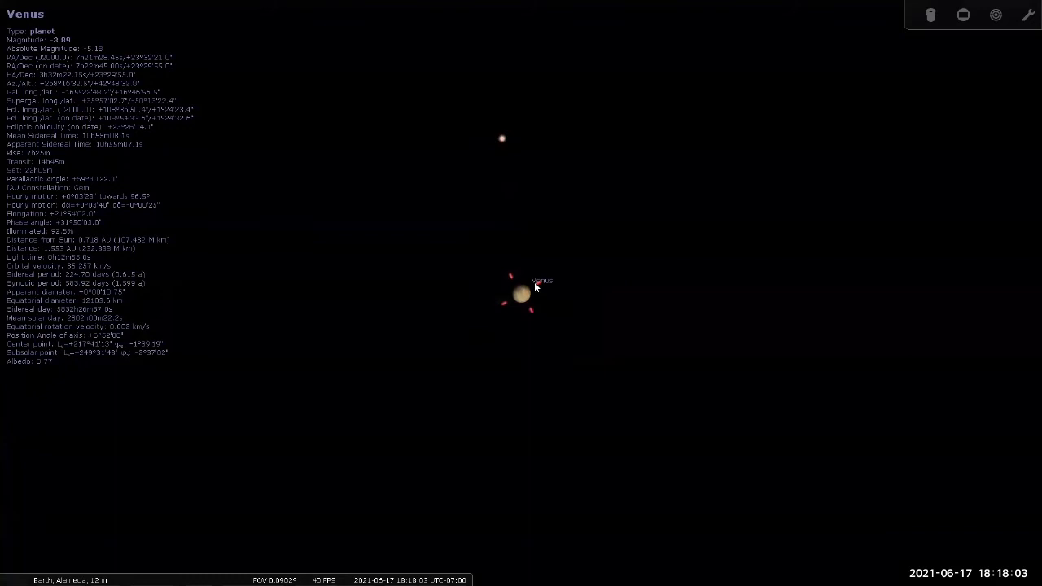
scroll(534, 302, "up", 2)
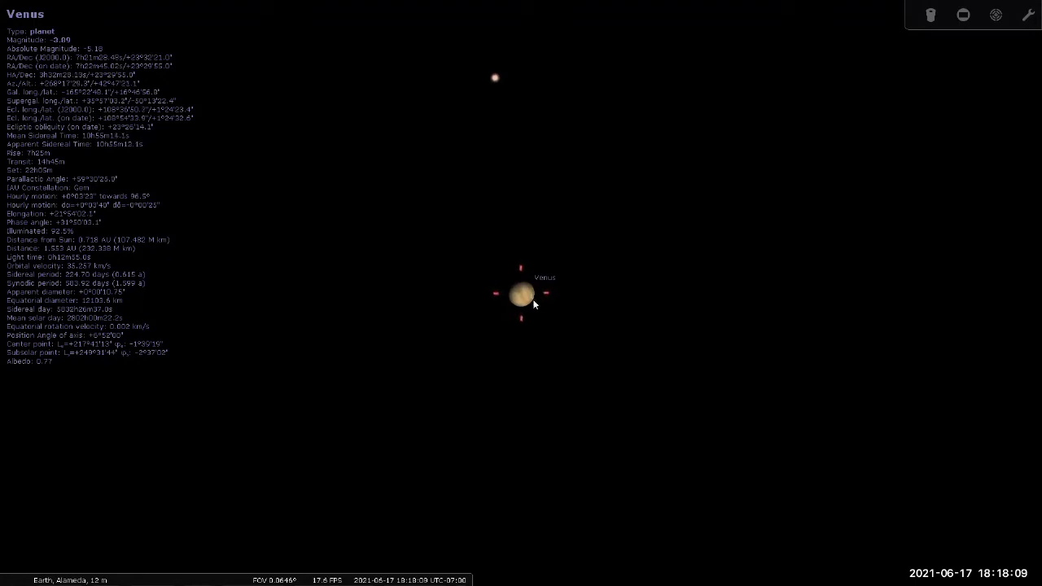
scroll(525, 187, "up", 1)
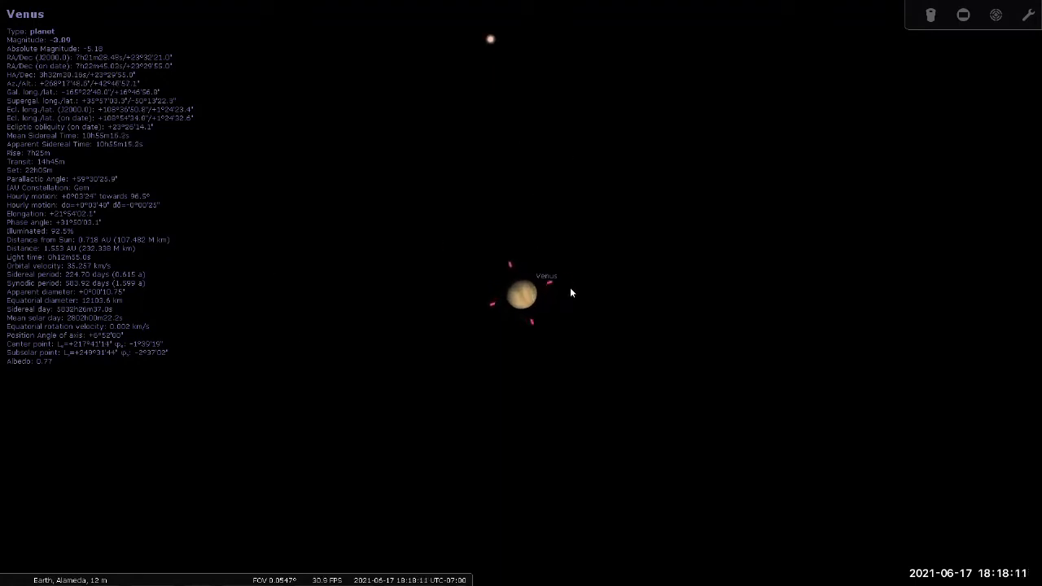
scroll(570, 291, "up", 4)
scroll(568, 291, "up", 1)
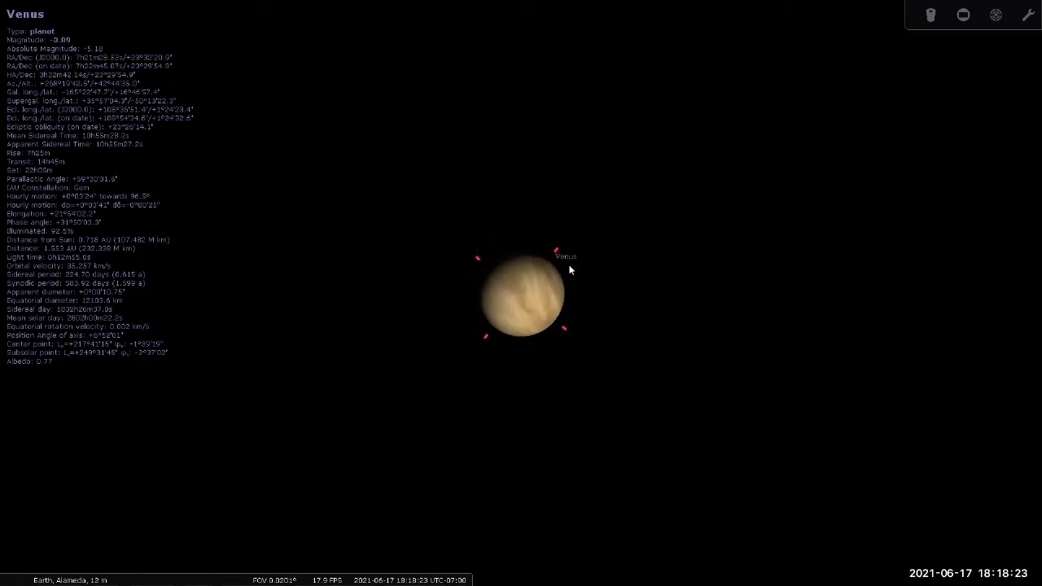
scroll(567, 264, "down", 2)
scroll(567, 264, "down", 3)
scroll(566, 264, "down", 1)
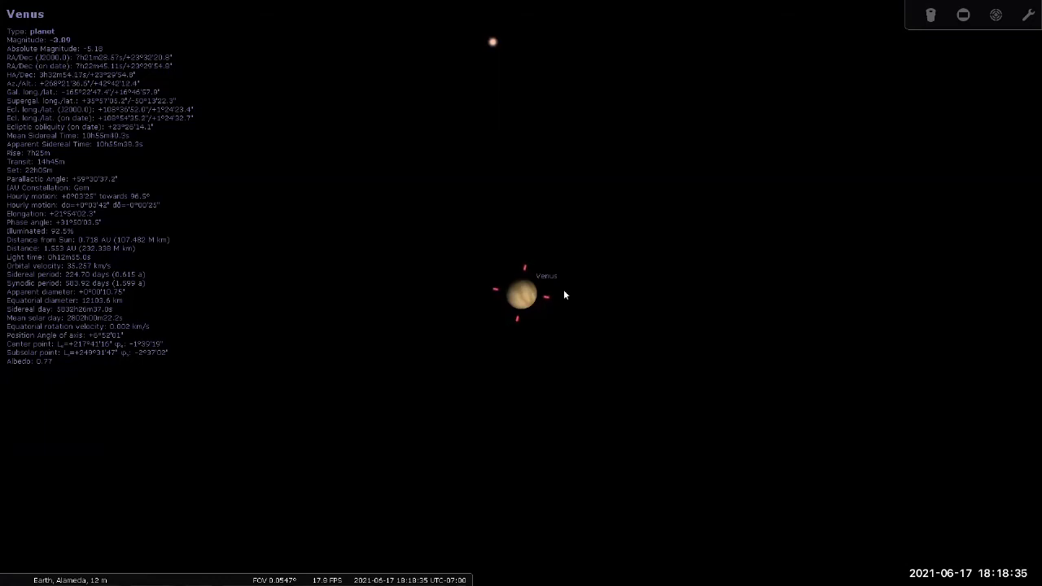
Consult the Phases of Venus slide in the browser, return to Stellarium and measure Venus's angular diameter with the Angle Measure tool
key("alt+Tab")
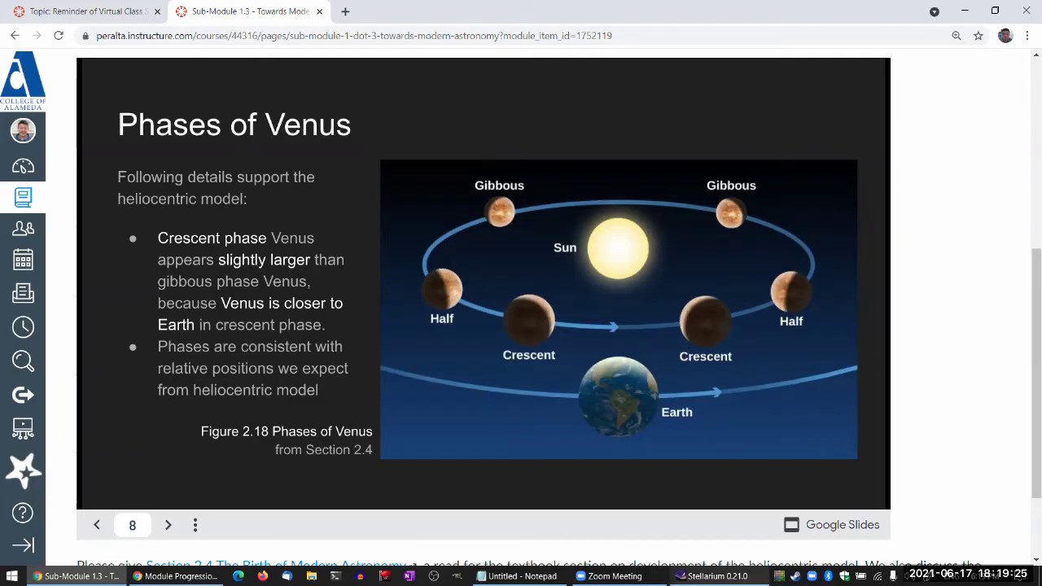
left_click(715, 576)
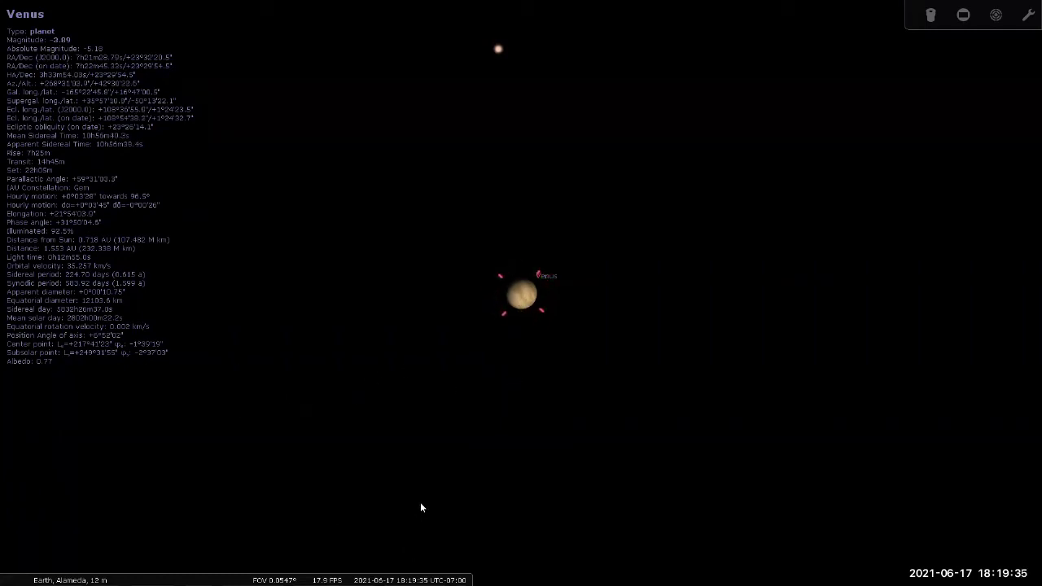
left_click(298, 575)
left_click_drag(512, 309, 533, 286)
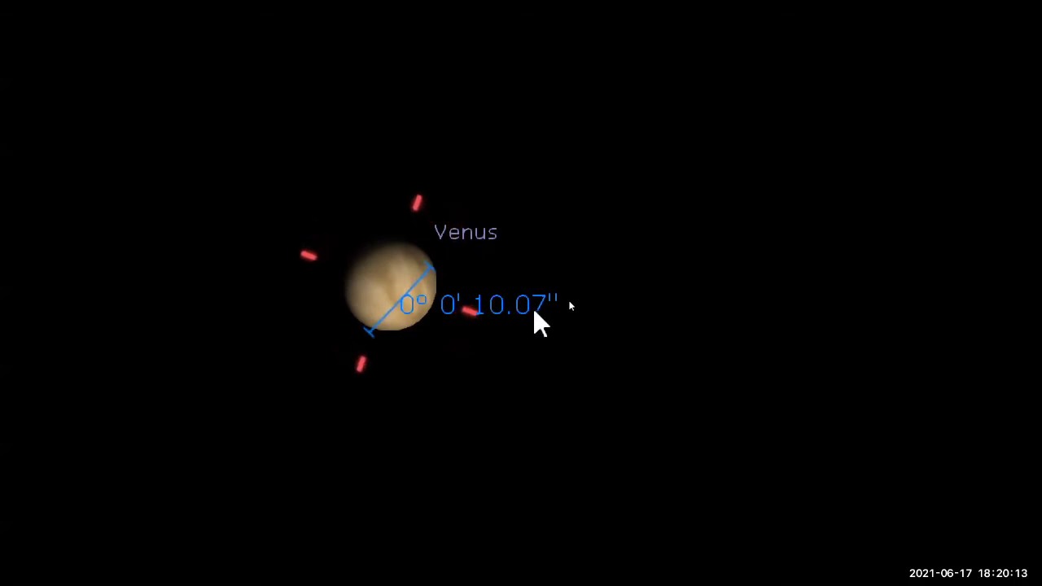
key("super+minus")
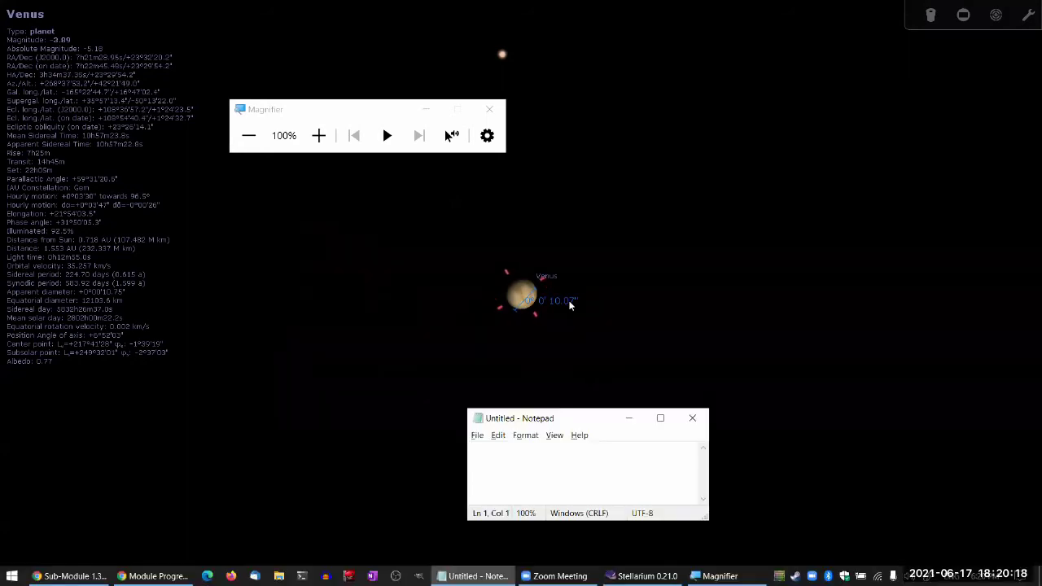
Record the measurement in Notepad as gibbous - 0 deg 0' 10.07", and clear the Notepad and Magnifier windows from the sky view
type("g")
key("BackSpace")
type("gibb")
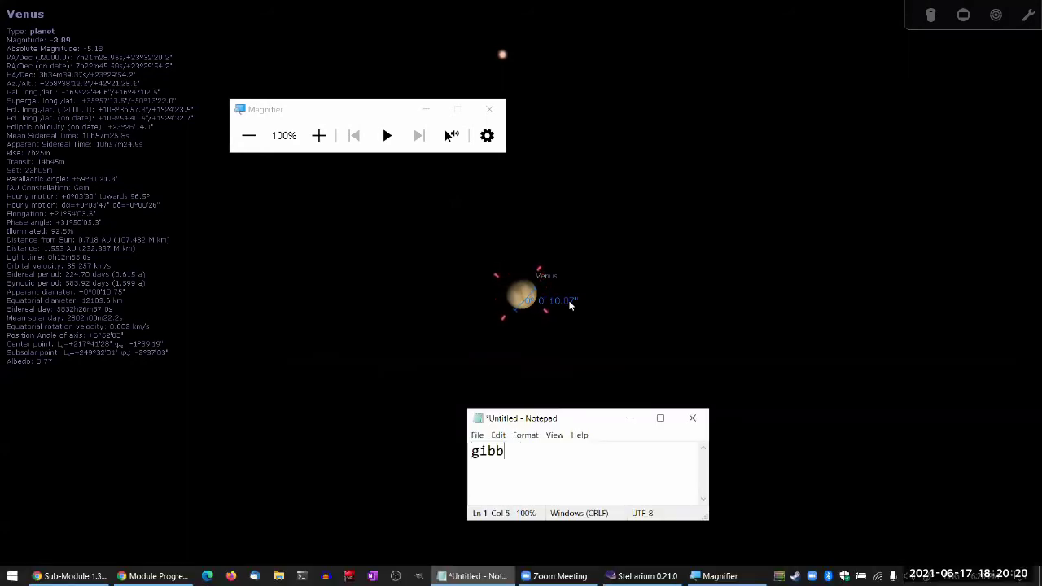
type("ous - 0 deg 0")
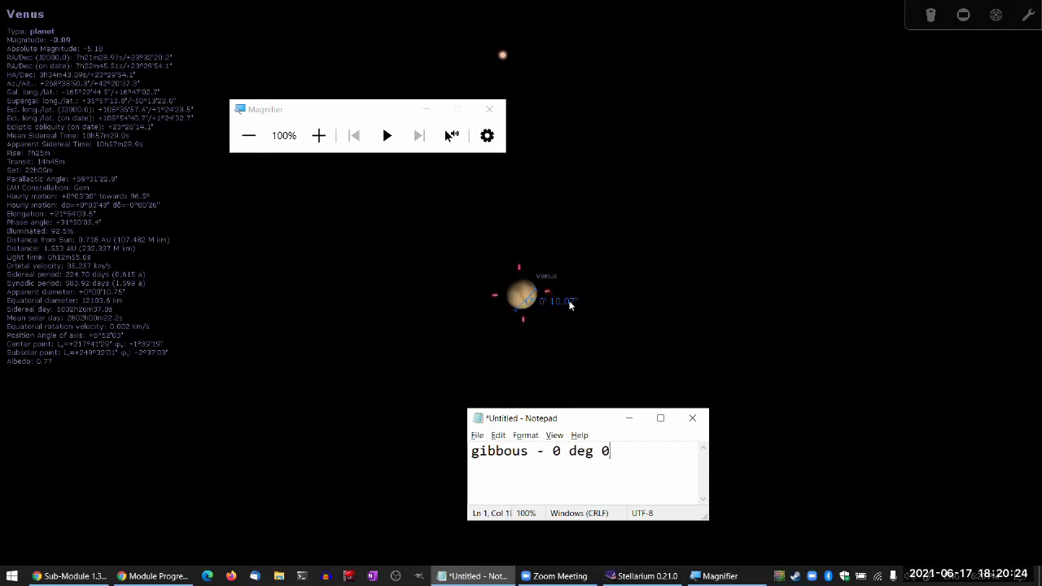
type("' 10.07")
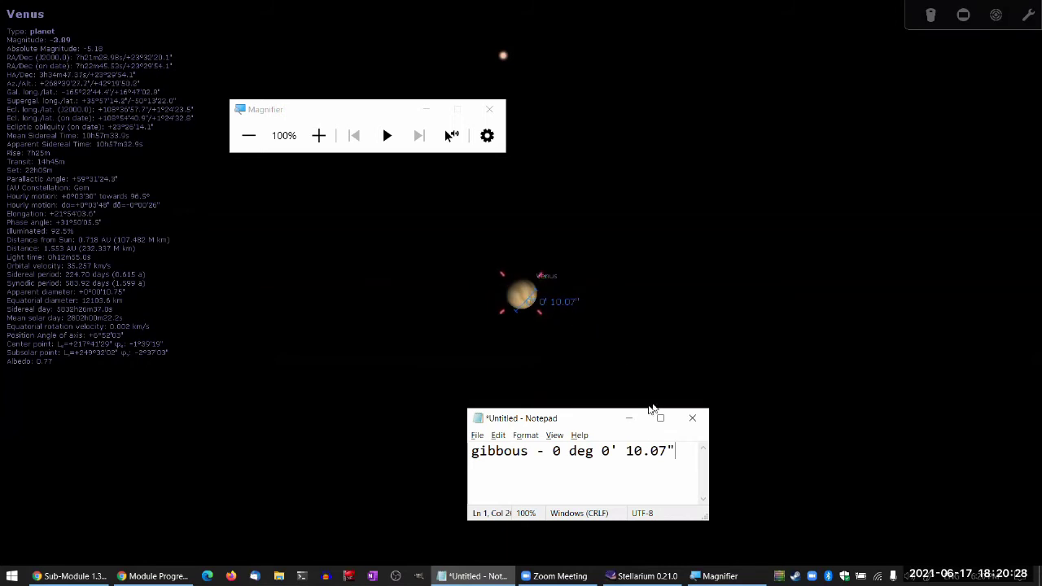
left_click(629, 419)
left_click(487, 110)
Show the date and time settings and centre a wide view on Venus that also includes the Sun
scroll(651, 265, "down", 2)
scroll(658, 289, "down", 1)
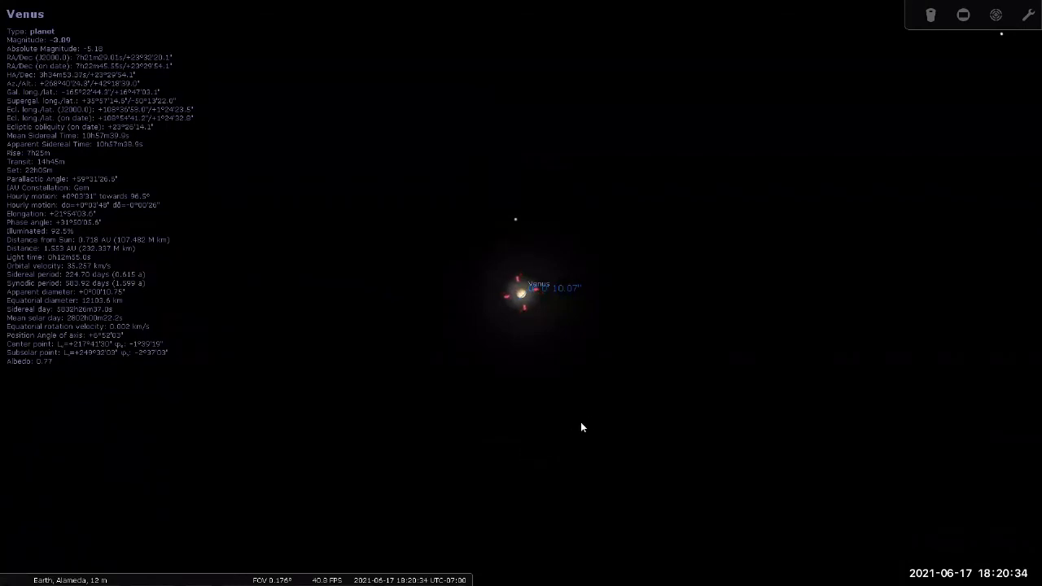
scroll(588, 417, "down", 2)
scroll(593, 404, "down", 1)
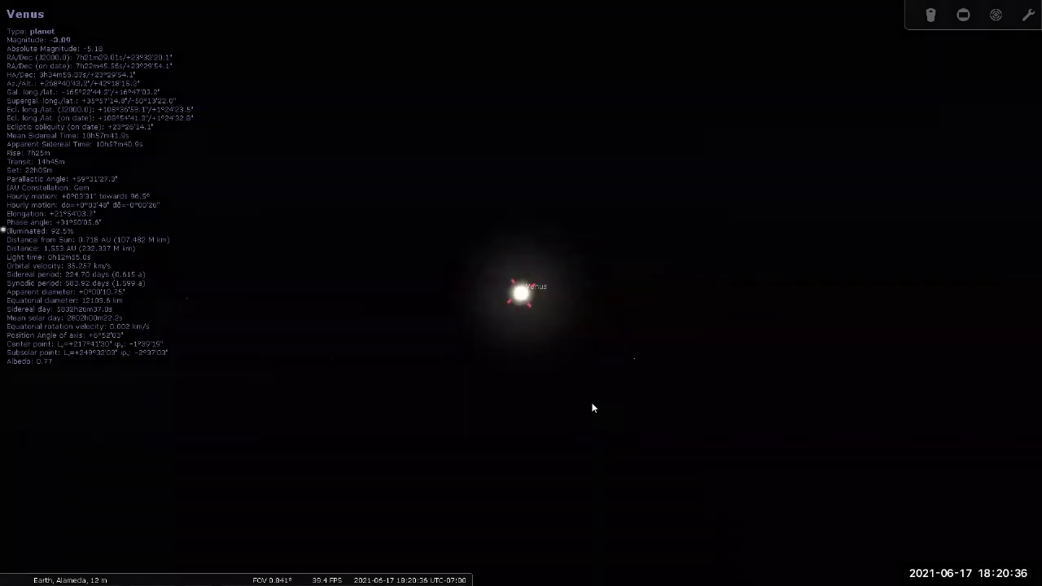
scroll(593, 395, "down", 5)
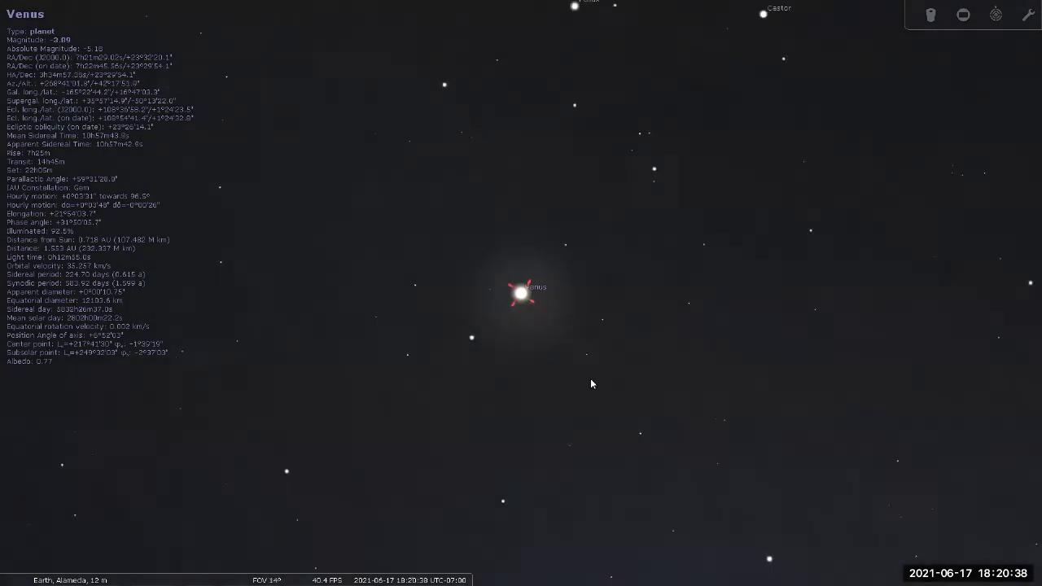
scroll(591, 382, "down", 5)
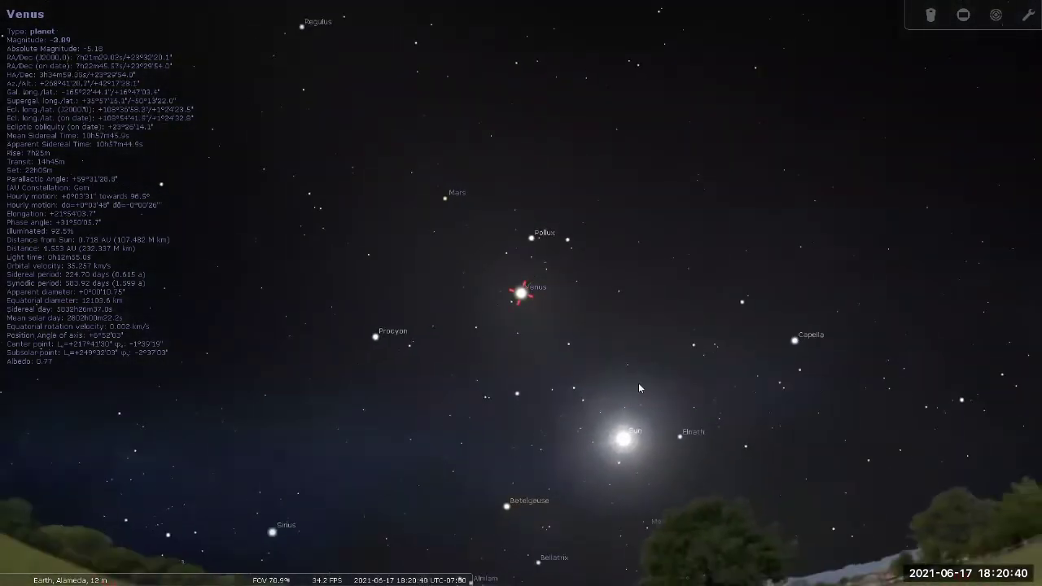
left_click_drag(639, 354, 574, 208)
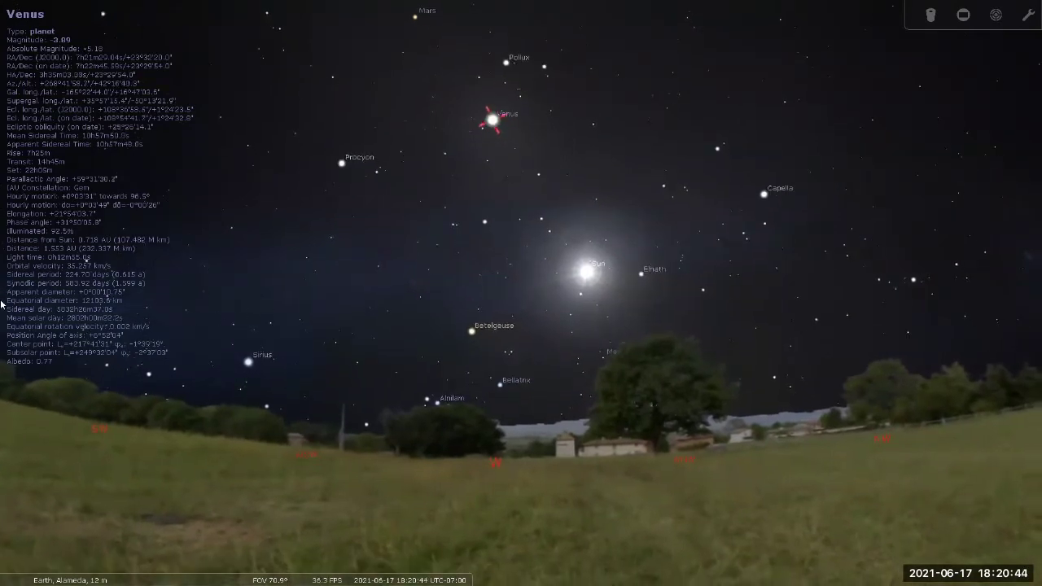
mouse_move(16, 358)
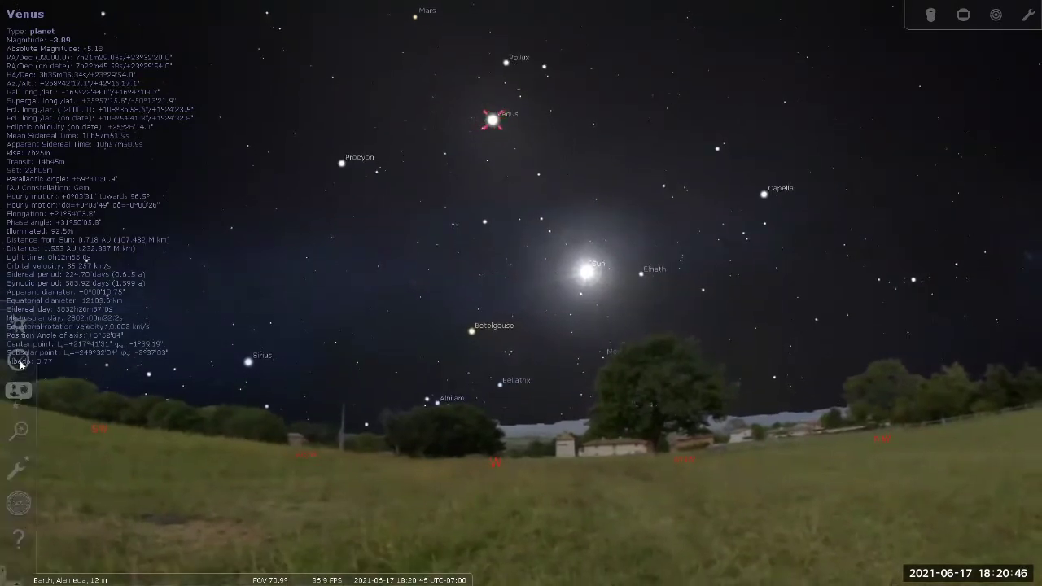
left_click(19, 360)
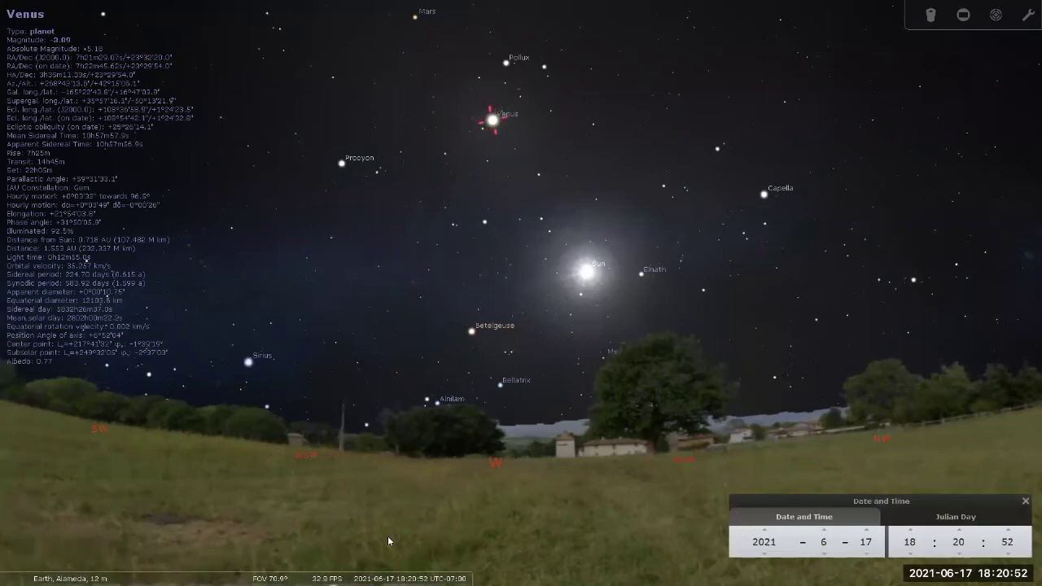
mouse_move(398, 576)
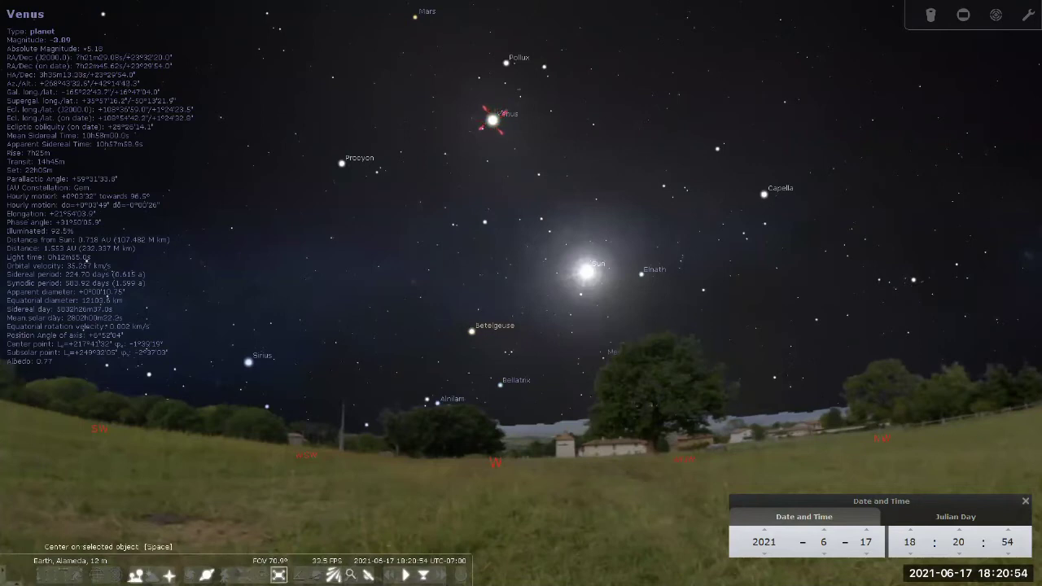
left_click(244, 575)
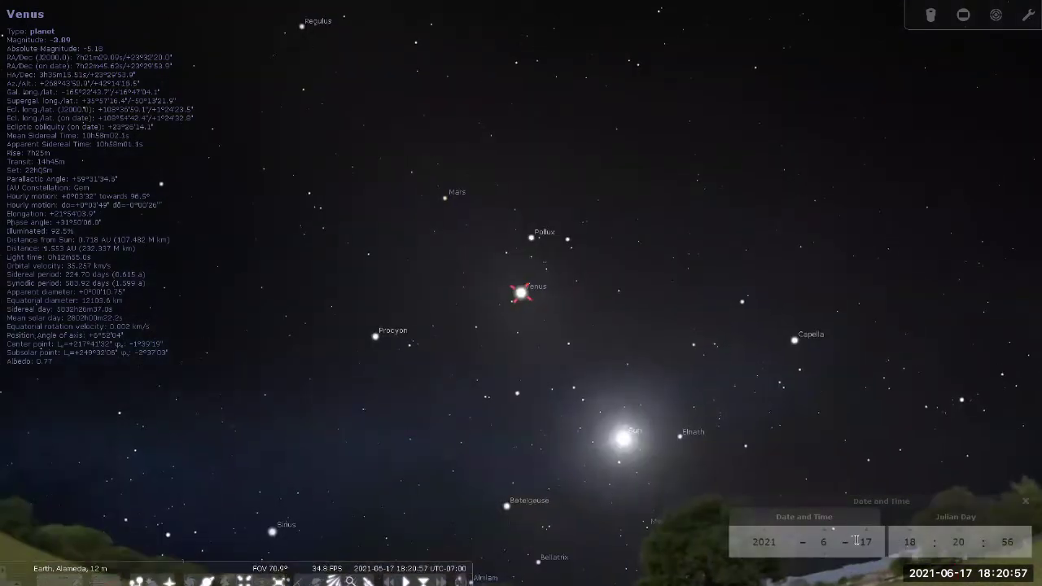
Advance the date day by day from mid-June to 30 July 2021, keeping Venus and the Sun in the wide view
left_click(865, 541)
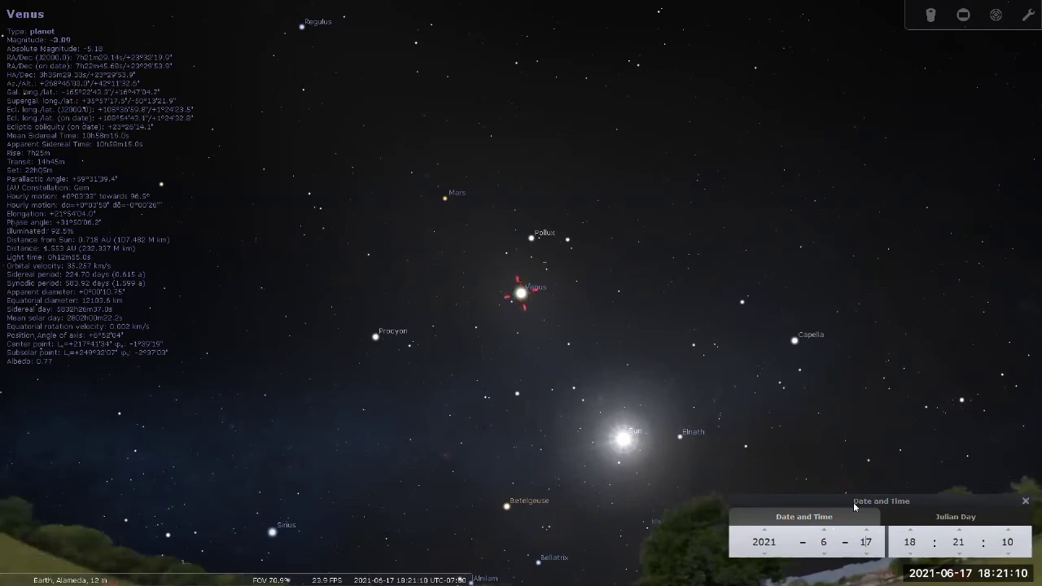
key("Up")
key("Up")
key("Up")
key("Up")
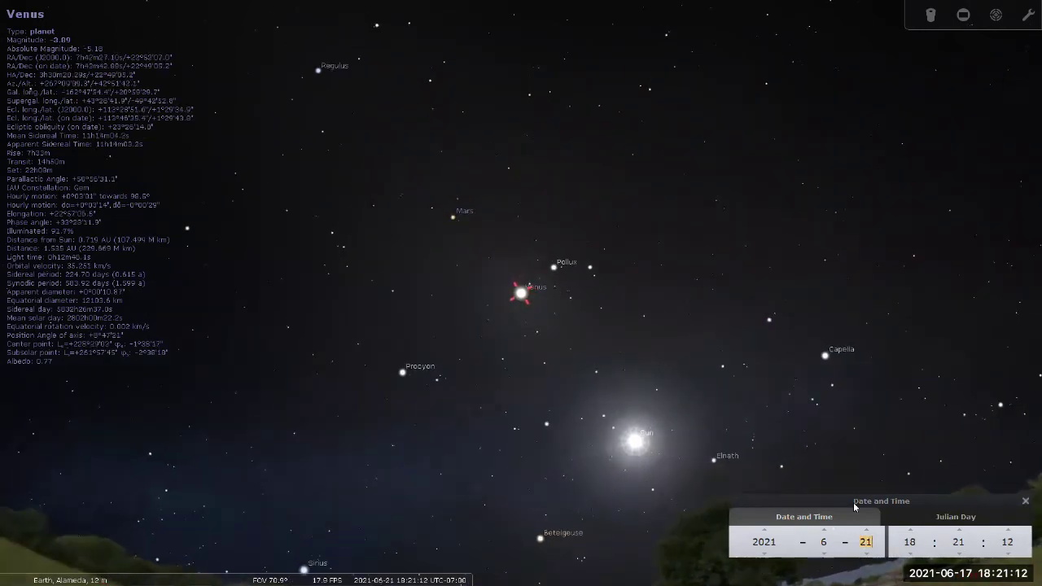
key("Up")
key("Up")
key("Up")
key("Up")
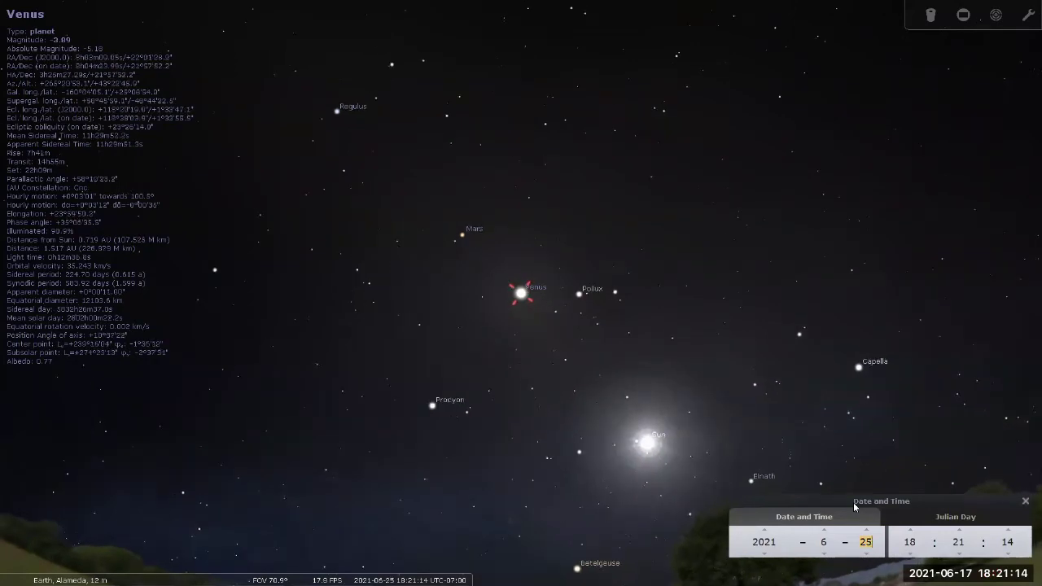
key("Up")
key("Up")
key("Up")
key("Up")
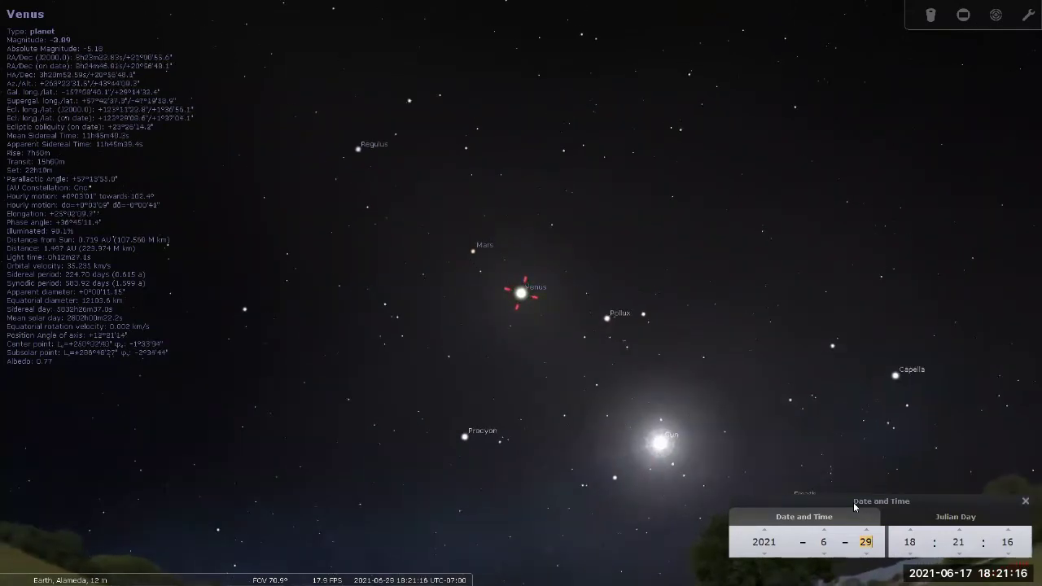
key("Up")
key("Up")
key("Up")
key("Up")
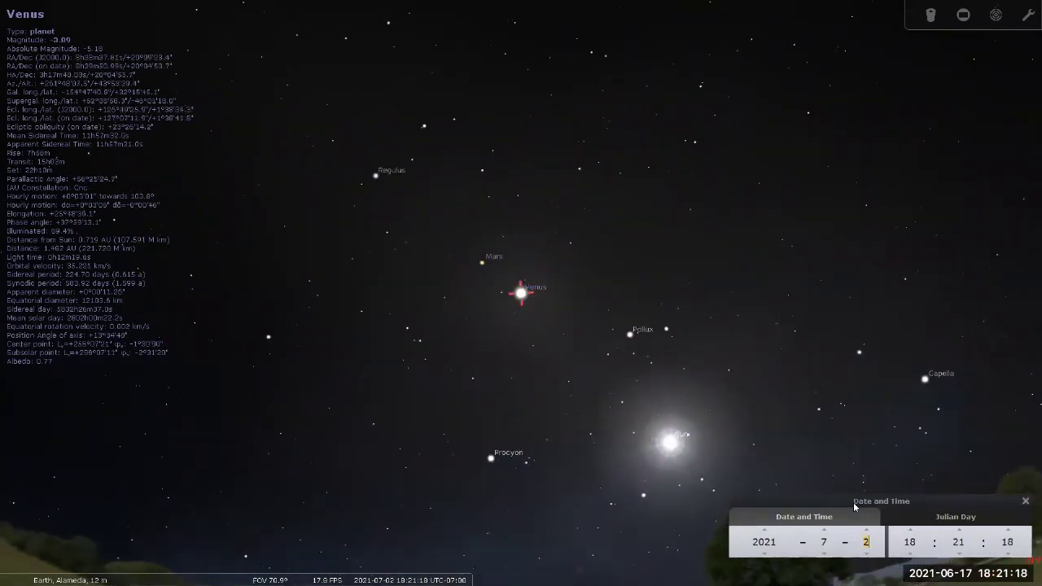
key("Up")
key("Up")
key("Up")
key("Up")
key("Up")
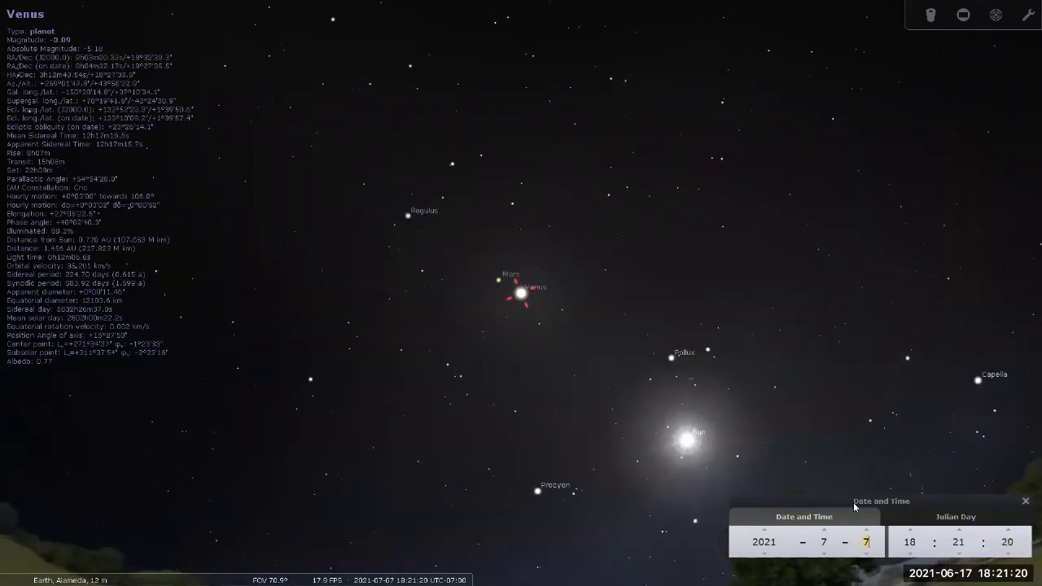
key("Up")
key("Up")
key("Up")
key("Up")
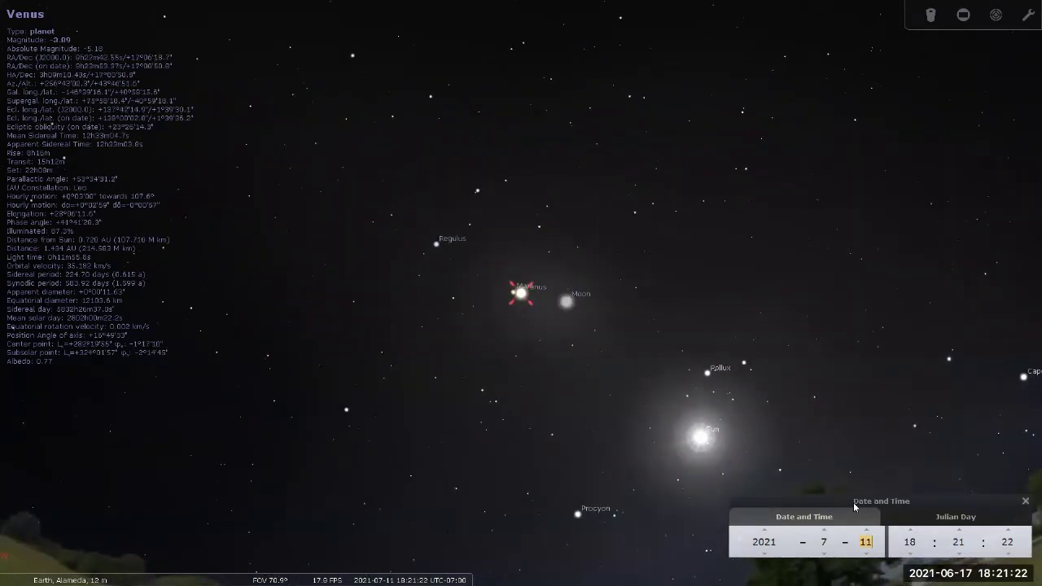
key("Up")
key("Up")
key("Up")
key("Up")
key("Up")
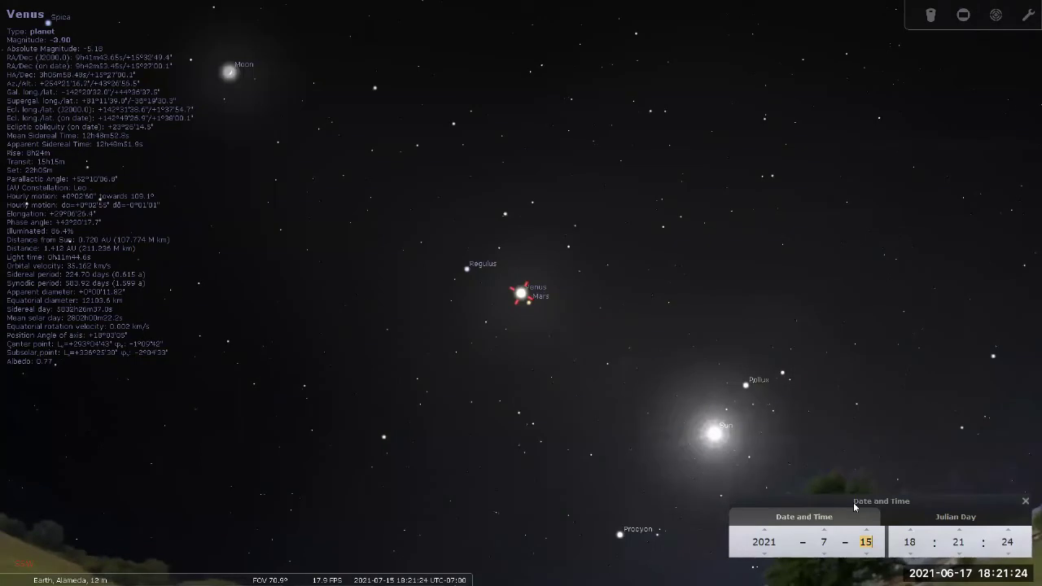
key("Up")
key("Up")
key("Up")
key("Up")
key("Up")
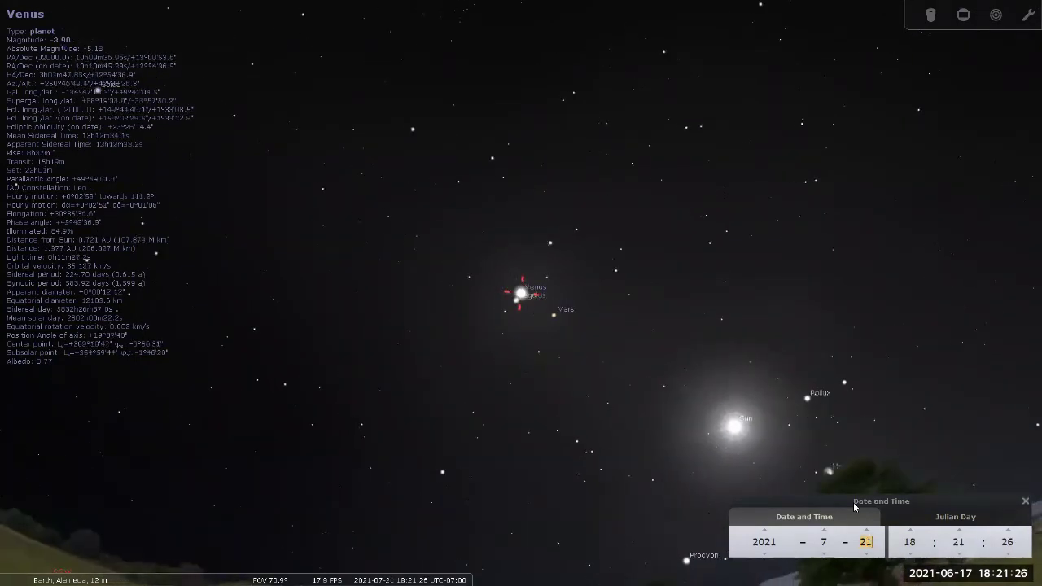
key("Up")
key("Up")
key("Up")
key("Up")
key("Up")
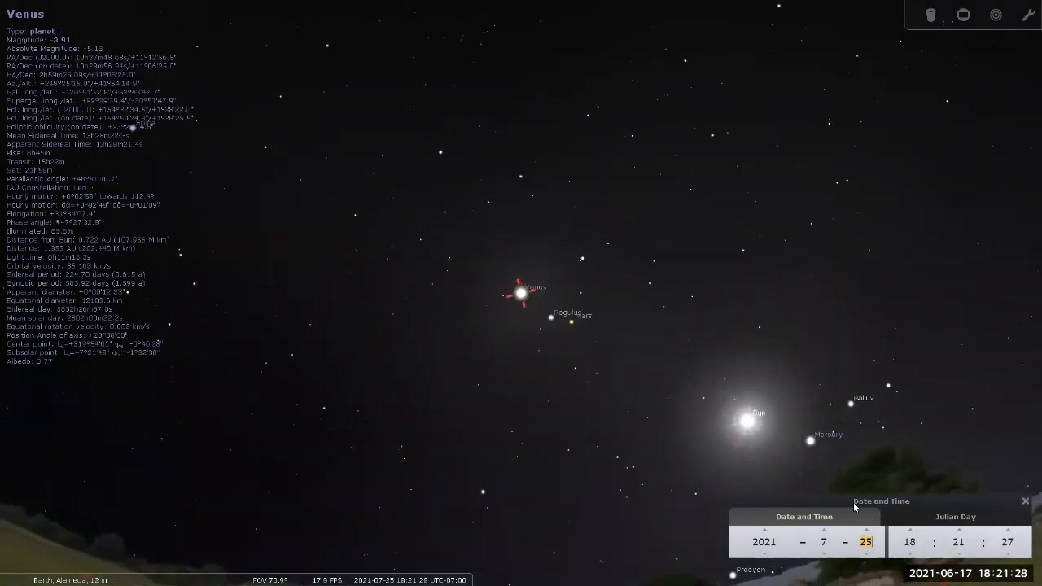
key("Up")
key("Up")
key("Up")
key("Up")
key("Up")
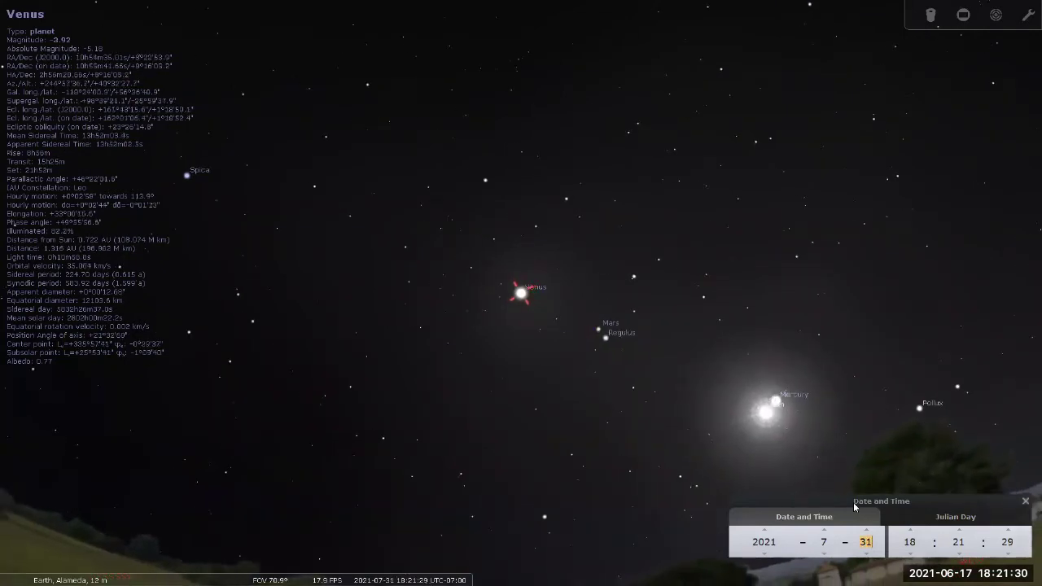
key("Down")
key("Down")
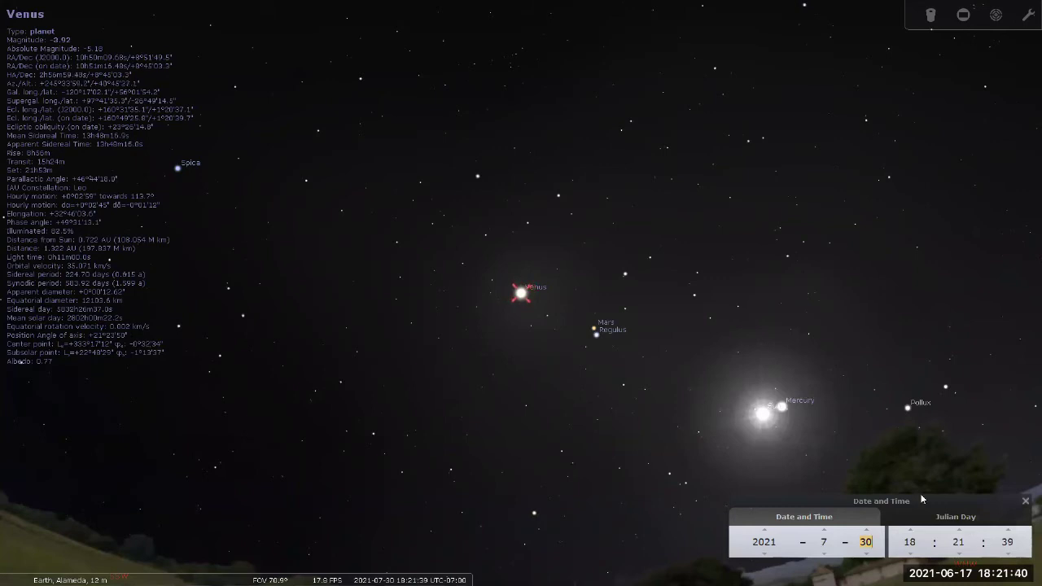
Measure the angular diameter of Venus's magnified disc with the Angle Measure tool, and compare it with the gibbous entry noted in Notepad
scroll(534, 302, "up", 3)
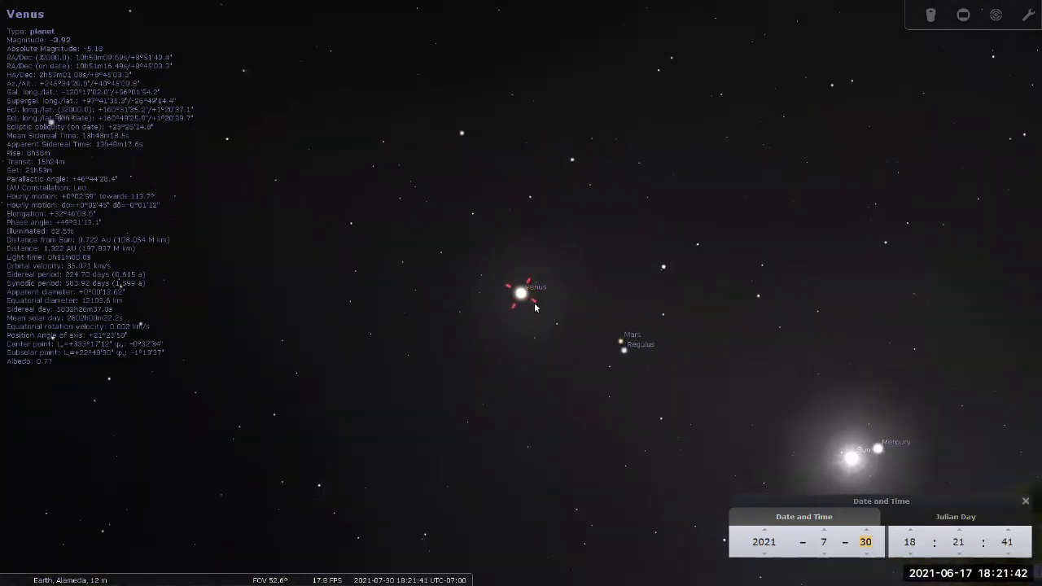
scroll(534, 303, "up", 5)
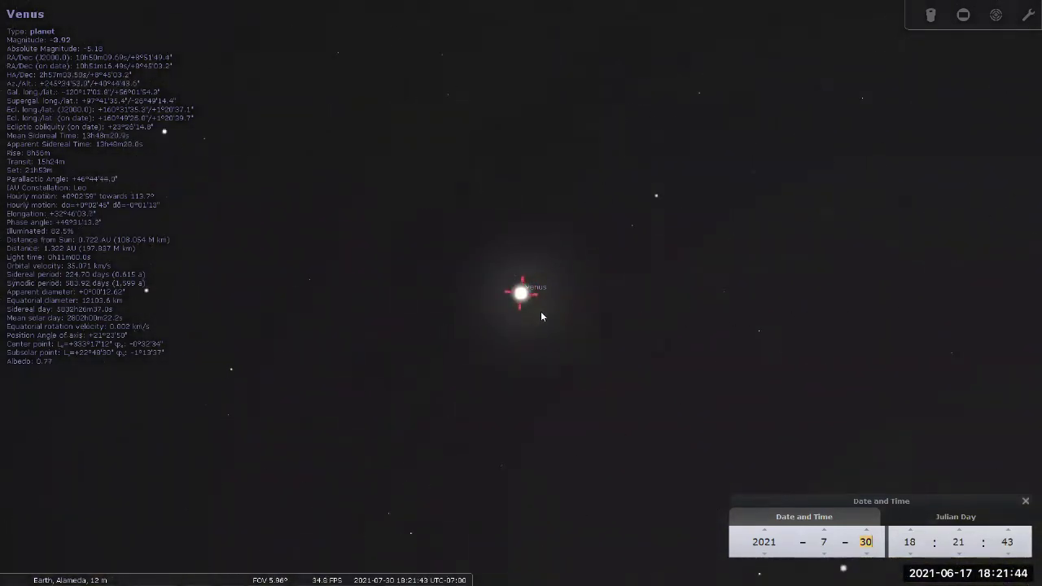
scroll(541, 315, "up", 3)
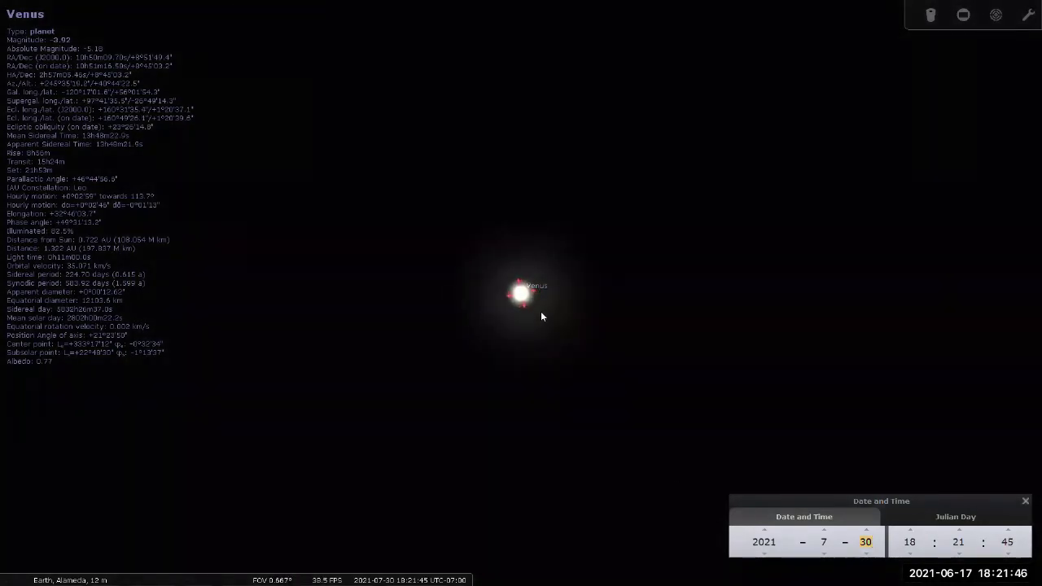
scroll(542, 316, "up", 4)
scroll(543, 318, "up", 1)
scroll(543, 318, "up", 1)
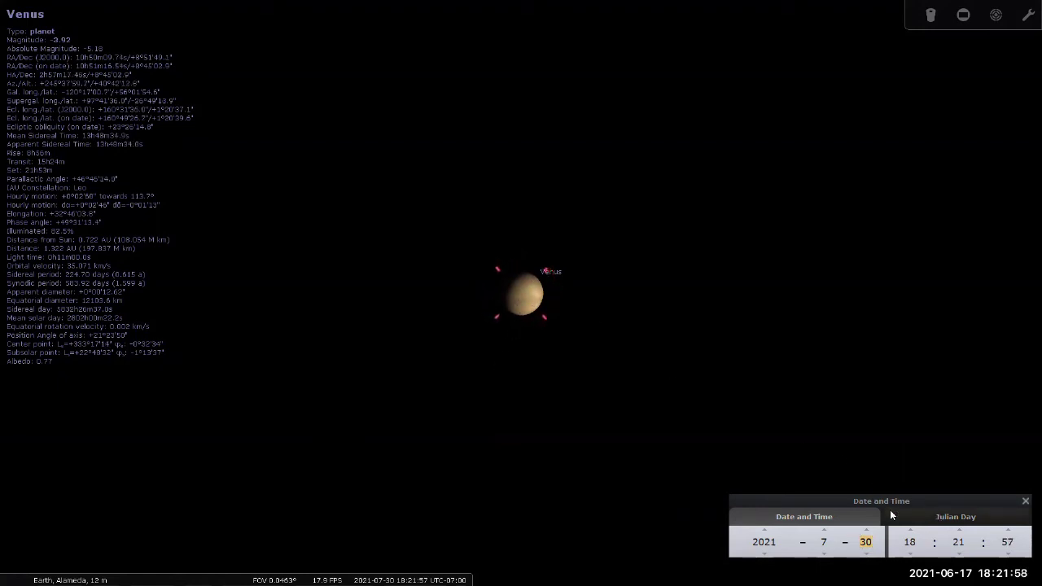
right_click(479, 335)
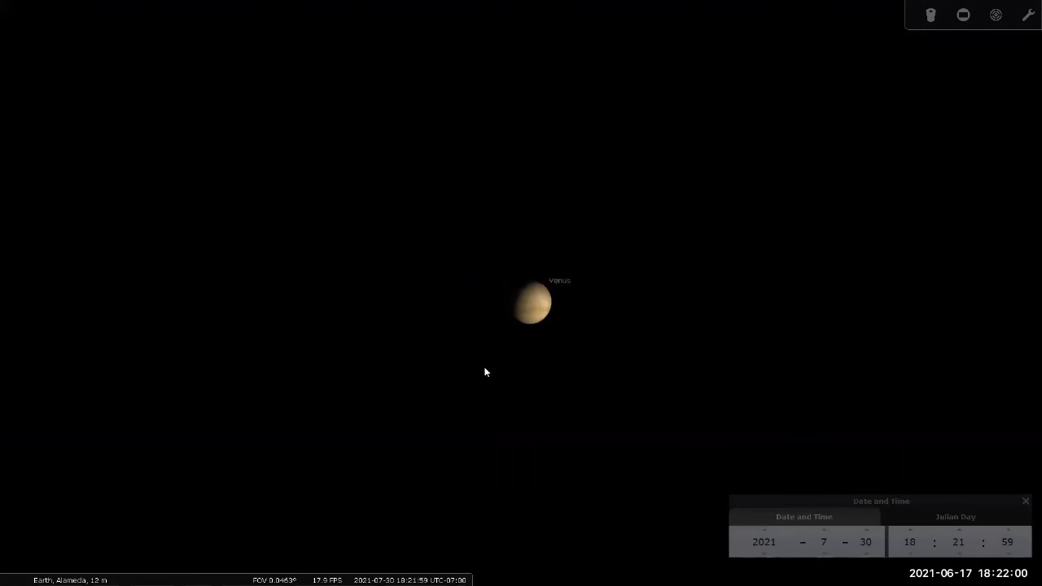
left_click(591, 460)
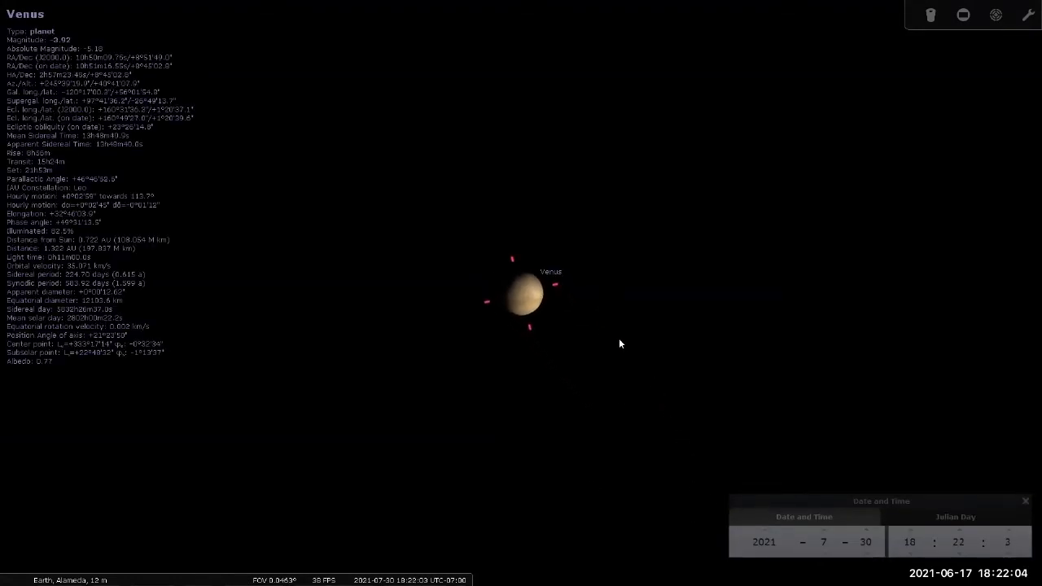
key("ctrl+a")
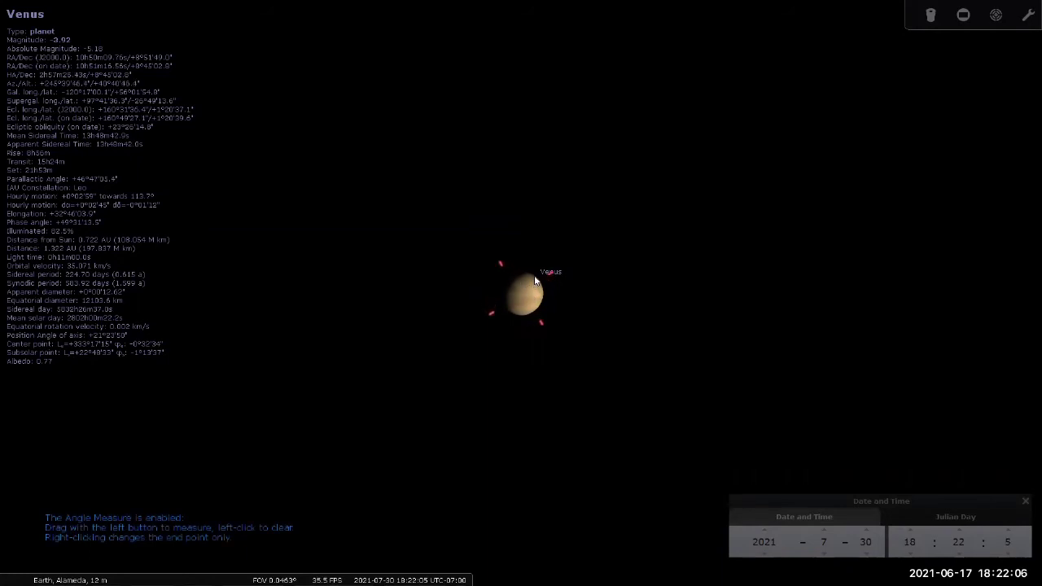
left_click_drag(545, 268, 515, 317)
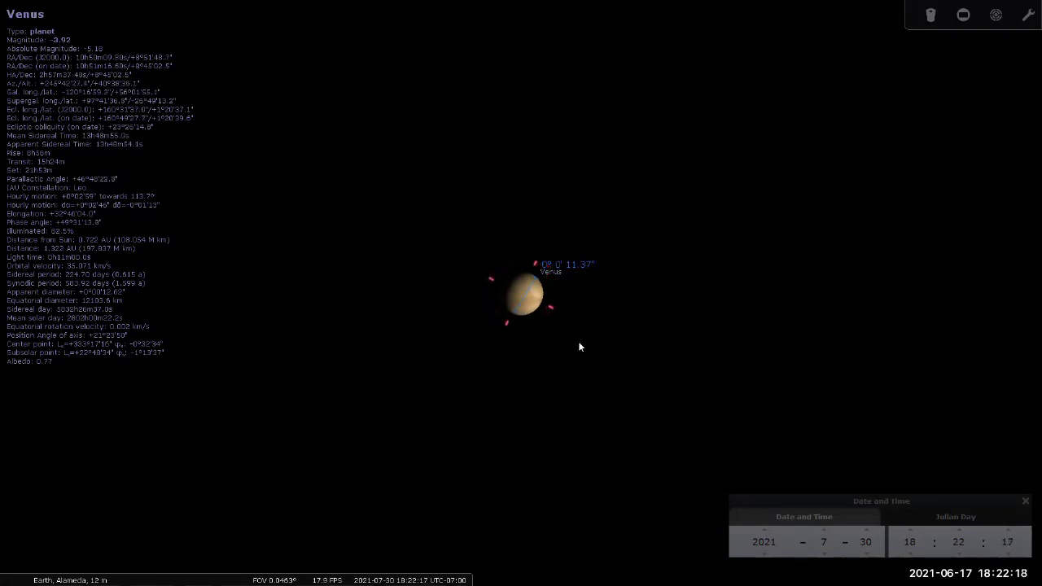
key("alt+Tab")
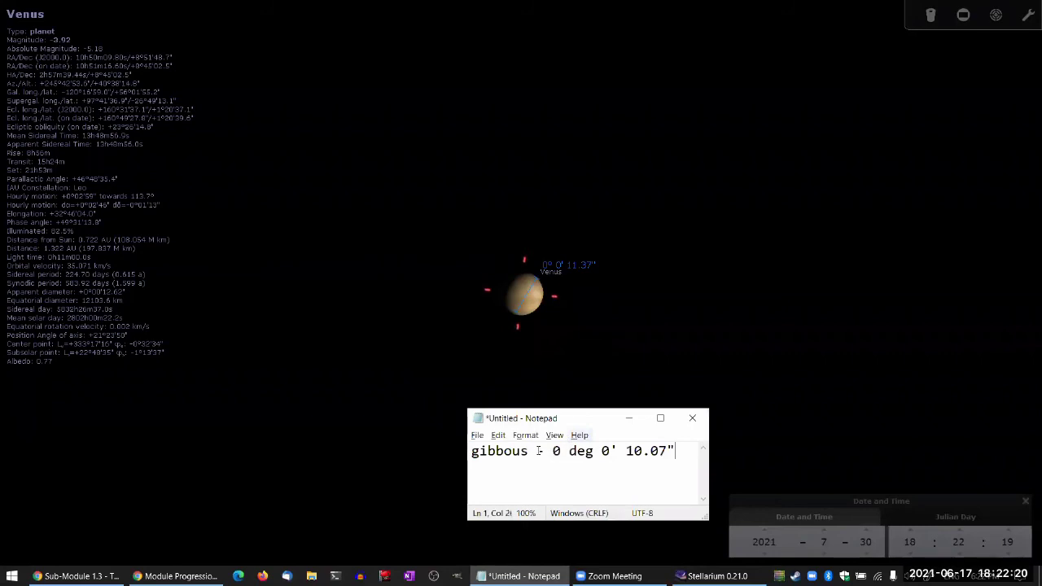
left_click(632, 418)
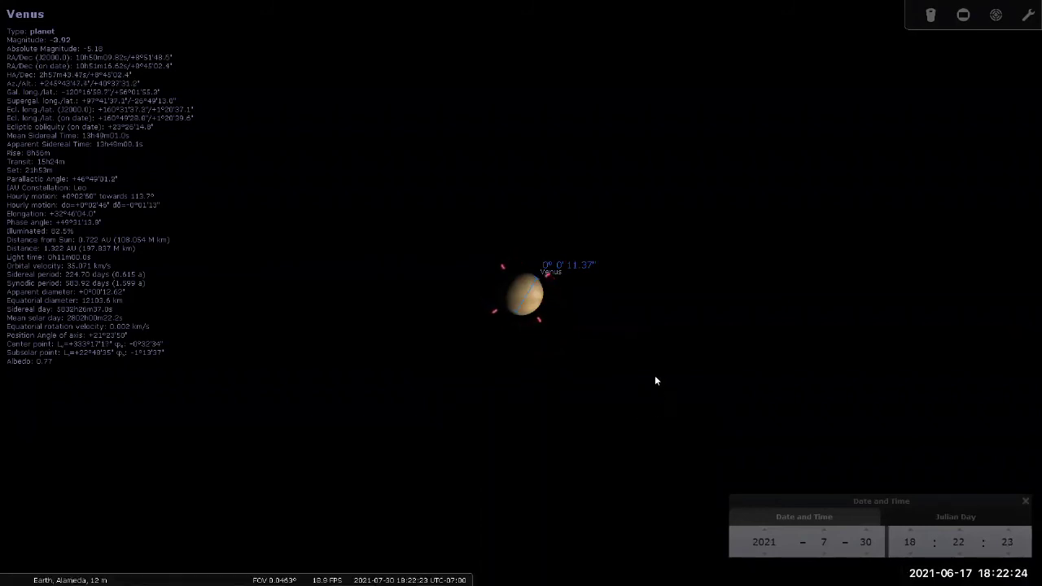
Advance the date to 17 August 2021 in a wide view, and measure the angular separation between the Sun and Venus
scroll(655, 380, "down", 4)
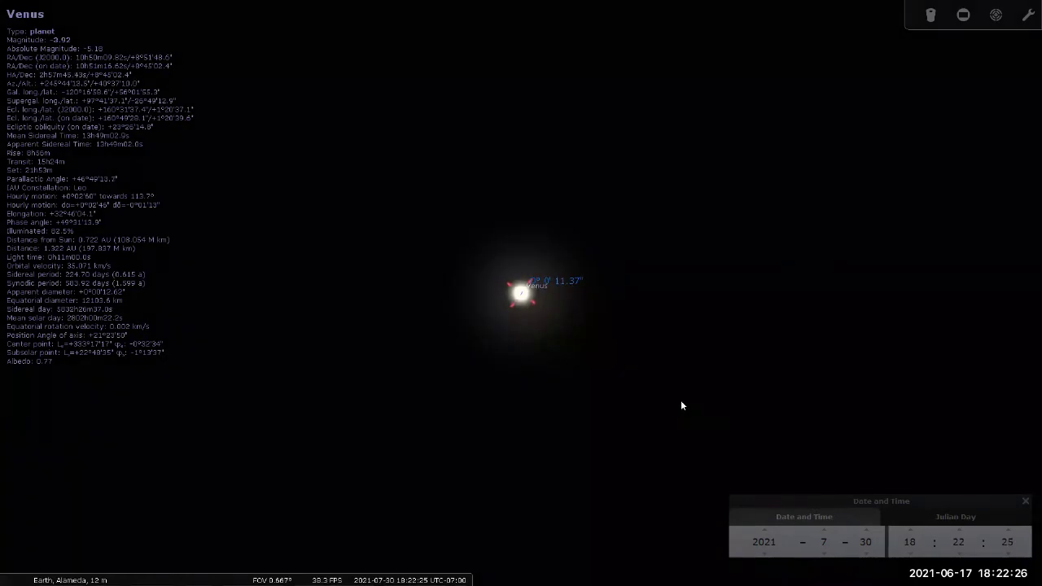
scroll(681, 405, "down", 5)
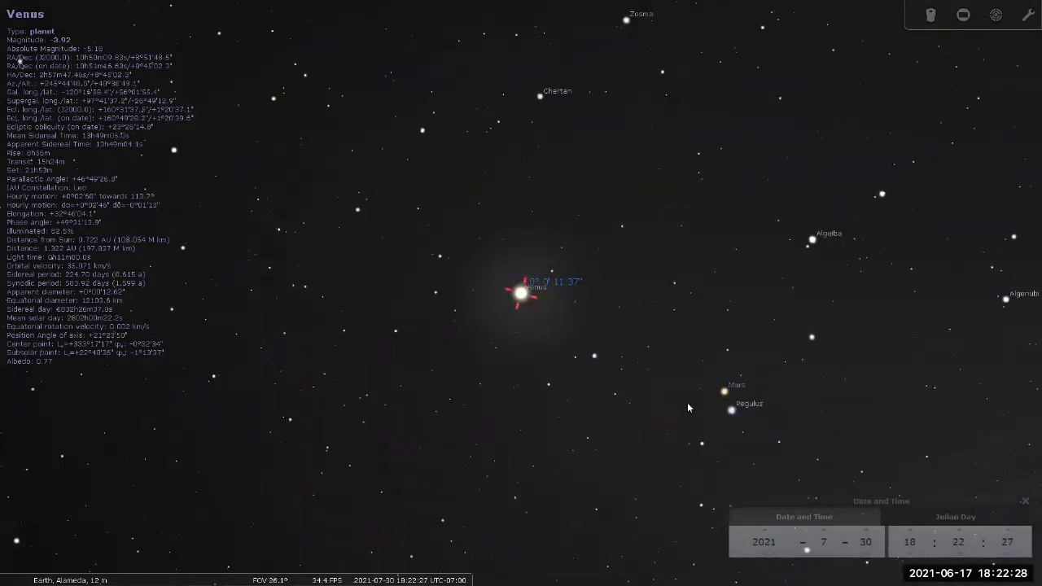
scroll(687, 403, "down", 2)
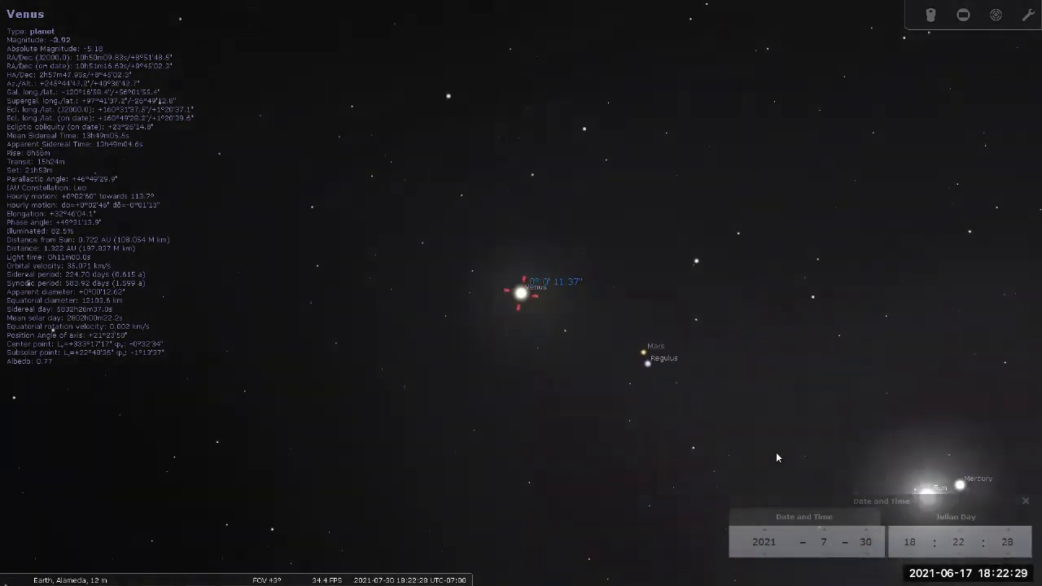
left_click(860, 542)
scroll(833, 375, "down", 1)
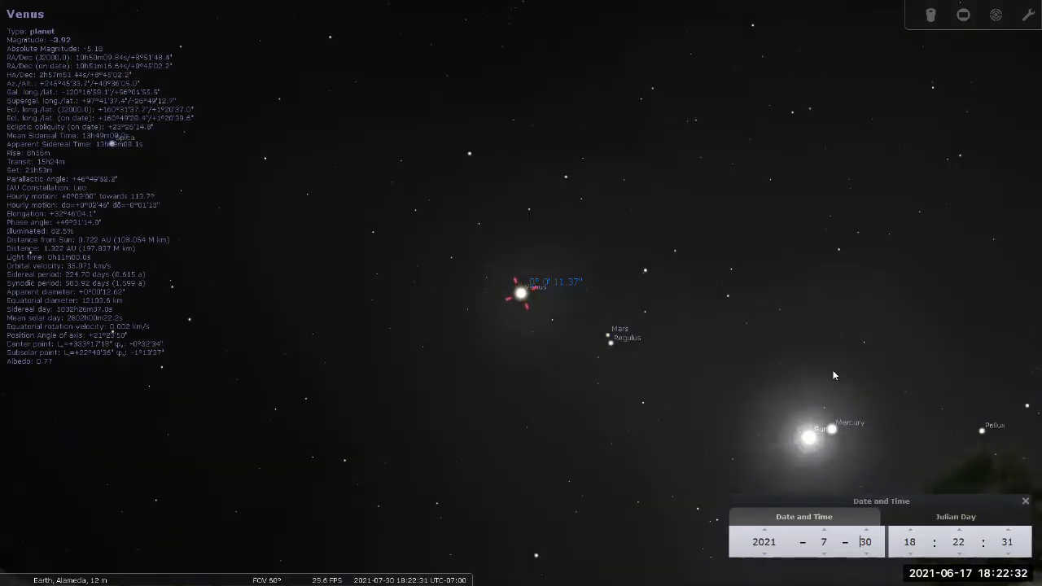
key("Up")
key("Up")
key("Up")
key("Up")
key("Up")
key("Up")
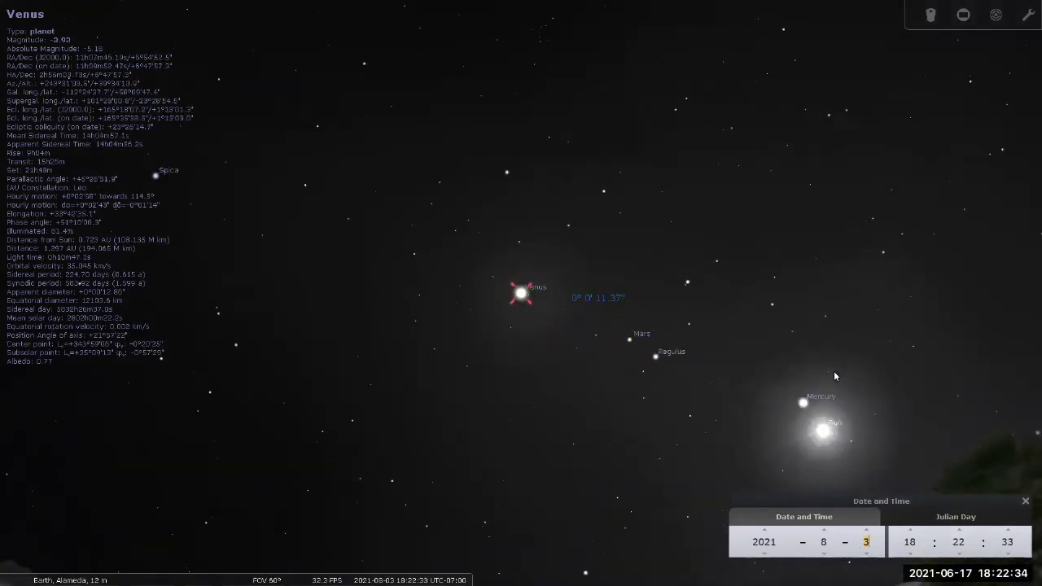
key("Up")
key("Up")
key("Up")
key("Up")
key("Up")
key("Up")
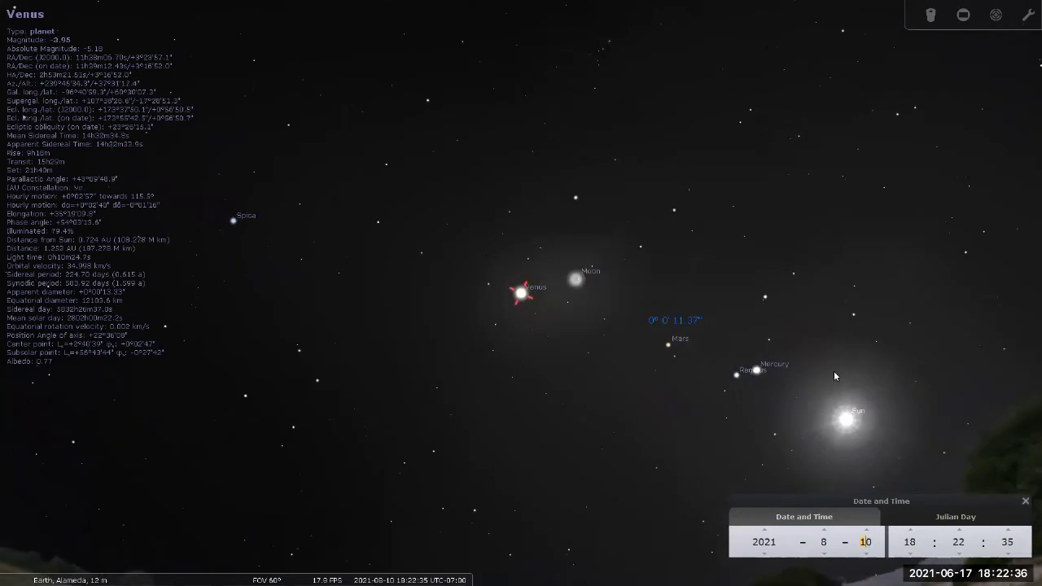
key("Up")
key("Up")
key("Up")
key("Up")
key("Up")
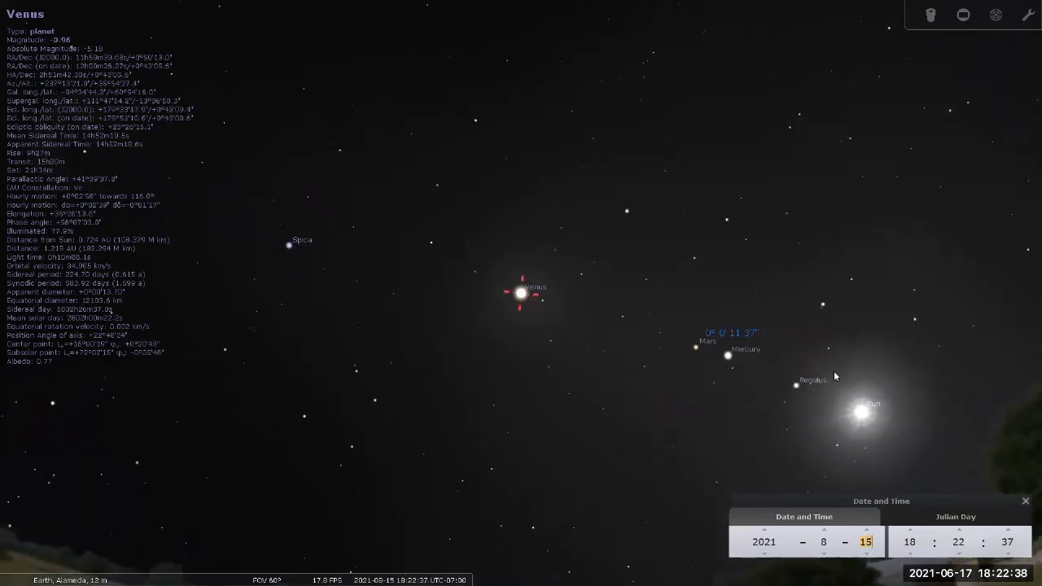
key("Up")
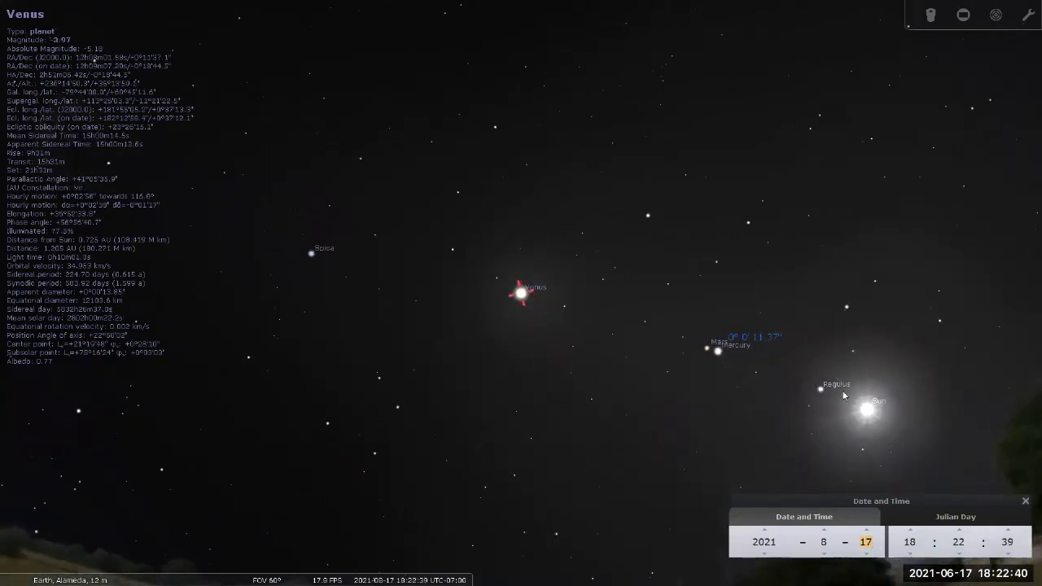
left_click_drag(861, 415, 520, 294)
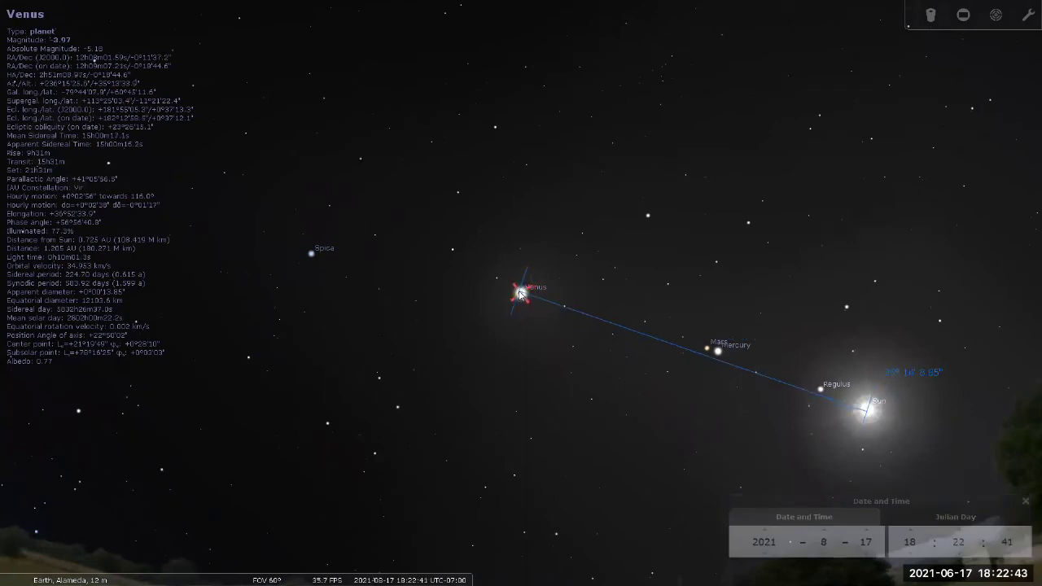
Set the date to 21 August 2021, measure the Sun–Venus separation again and clear the measurement line
left_click(860, 542)
scroll(860, 542, "up", 3)
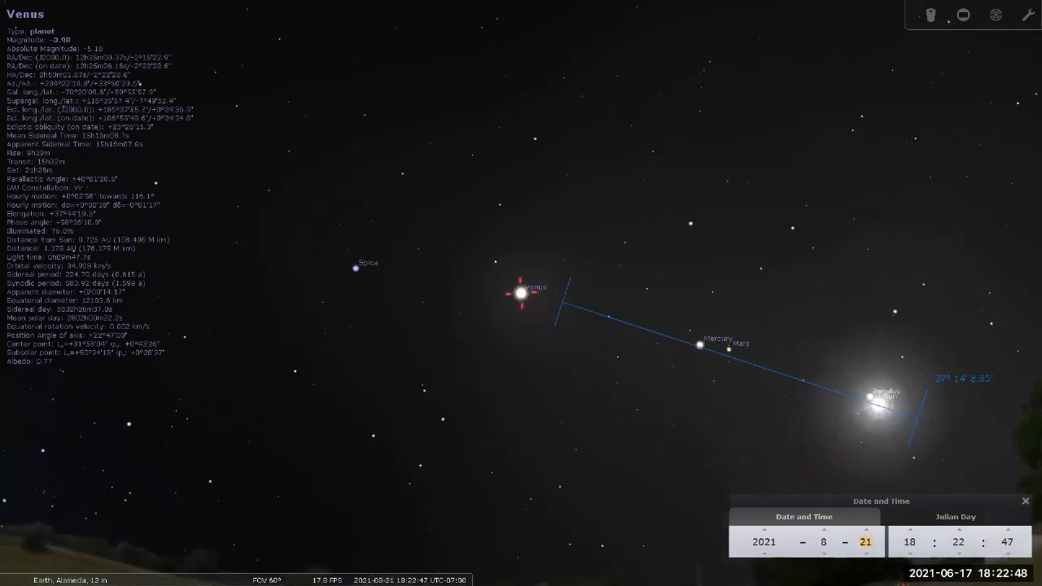
left_click_drag(879, 413, 521, 304)
left_click(603, 324)
Magnify Venus to show its disc, and advance the date day by day to 19 October 2021
scroll(517, 289, "up", 10)
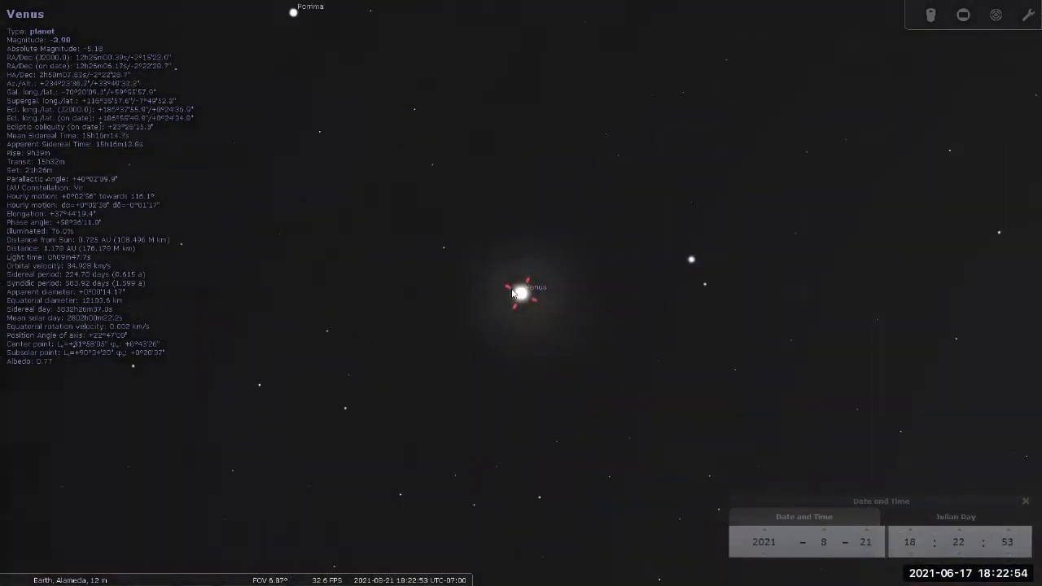
scroll(512, 282, "up", 8)
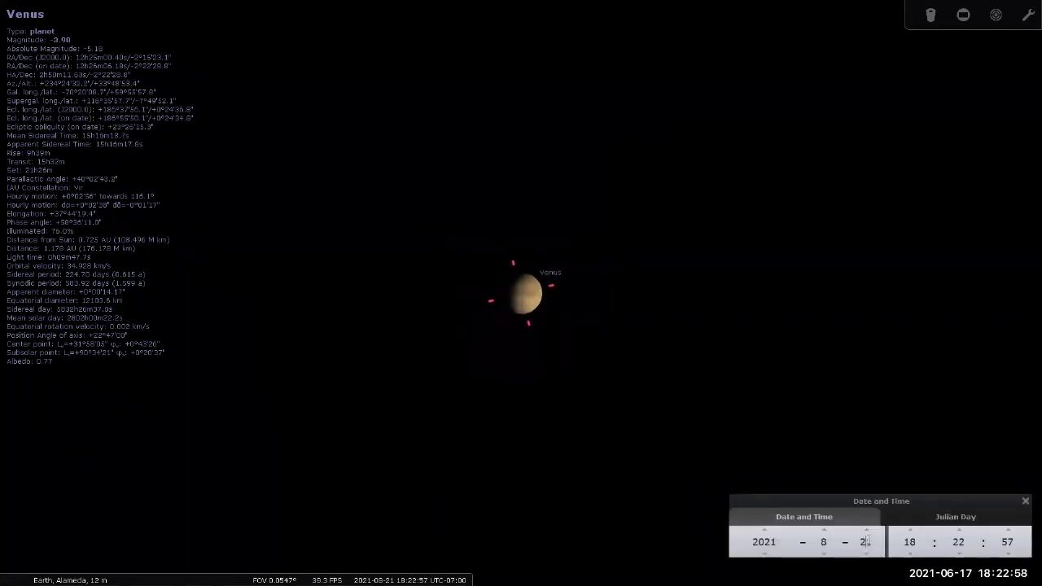
scroll(867, 541, "up", 4)
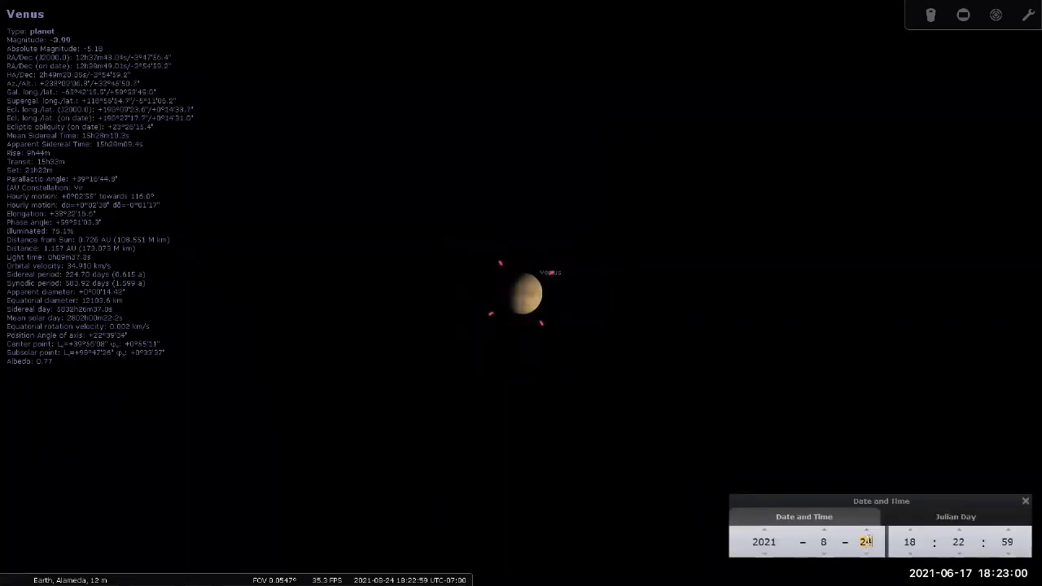
scroll(866, 541, "up", 11)
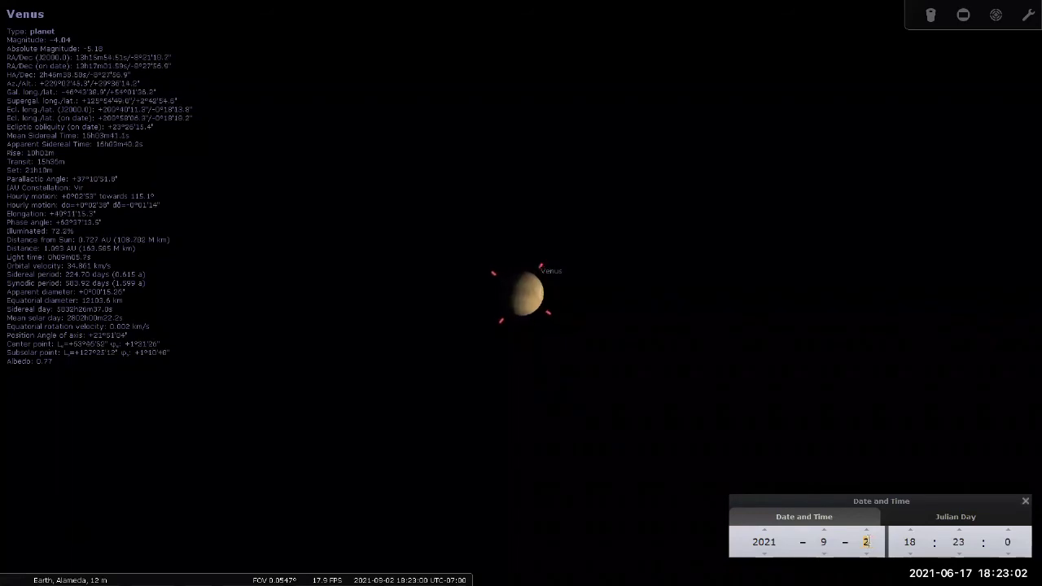
scroll(866, 541, "up", 8)
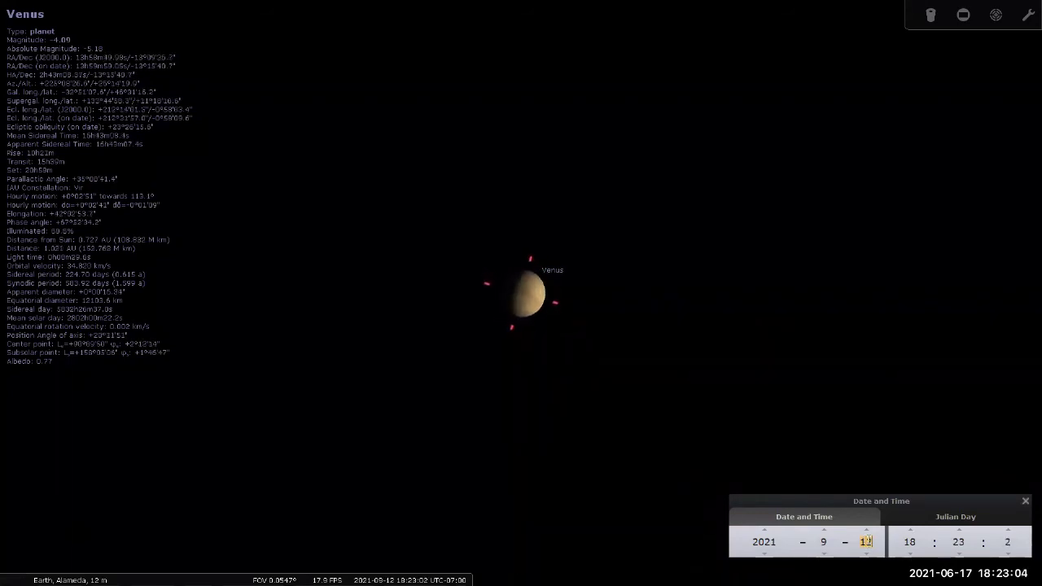
scroll(866, 541, "up", 11)
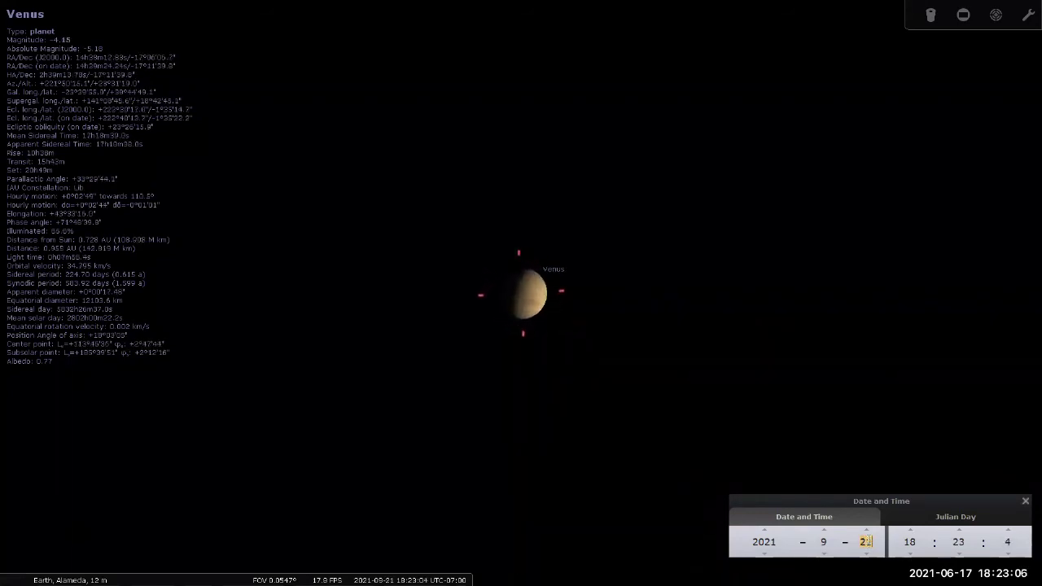
scroll(866, 541, "up", 10)
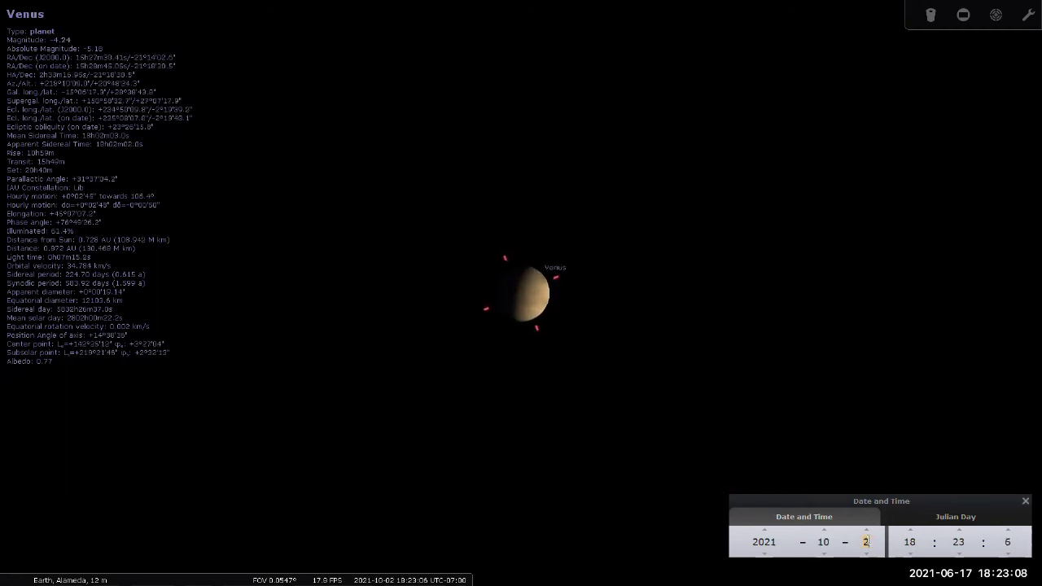
scroll(866, 542, "up", 14)
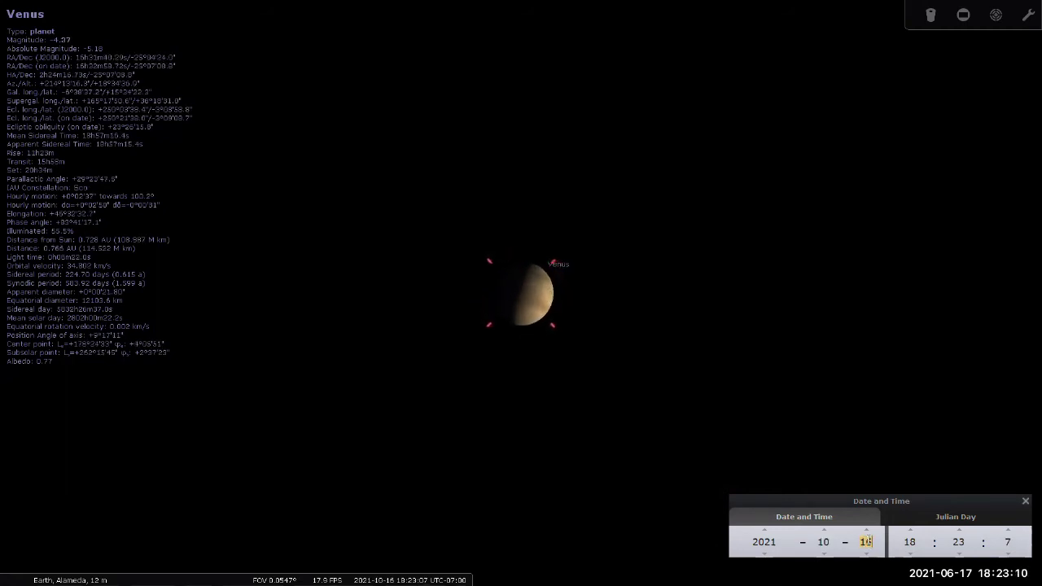
scroll(866, 541, "up", 2)
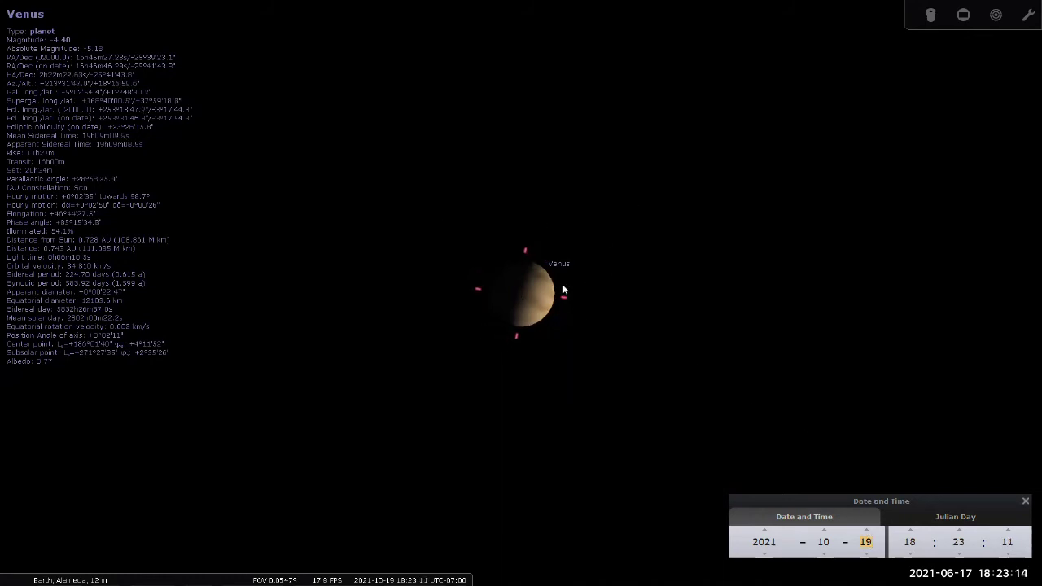
Check Venus in a wide sky view, and measure the angular diameter of its half-lit disc along the terminator, enlarging the reading with Magnifier
scroll(564, 284, "down", 2)
scroll(716, 310, "down", 6)
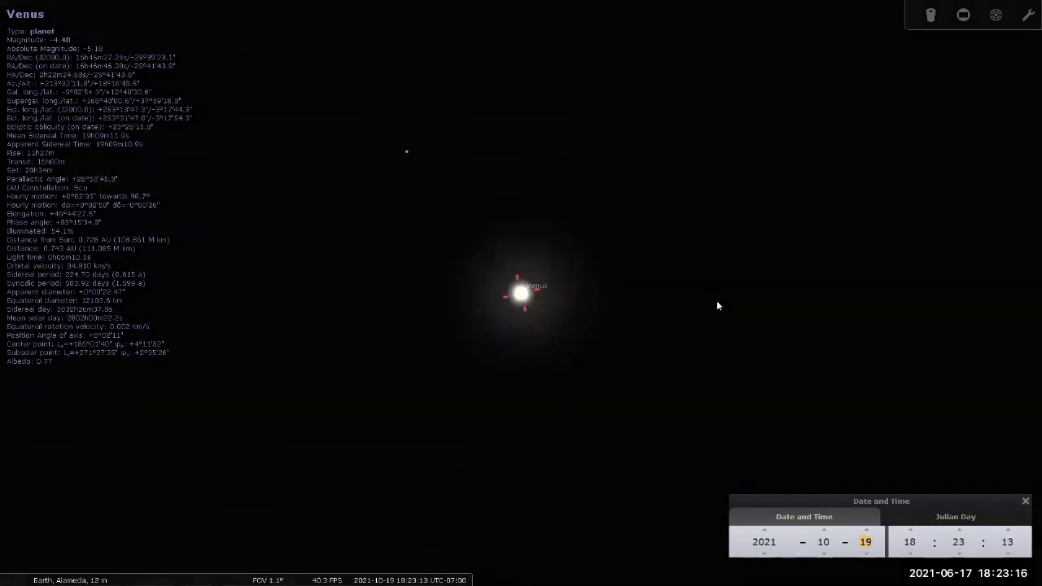
scroll(720, 310, "down", 5)
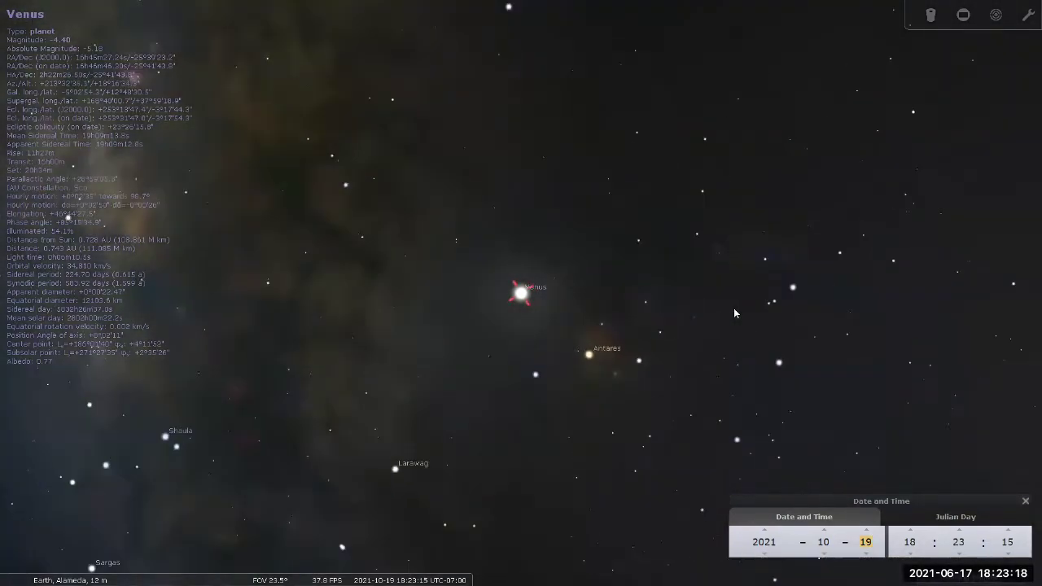
scroll(740, 309, "down", 3)
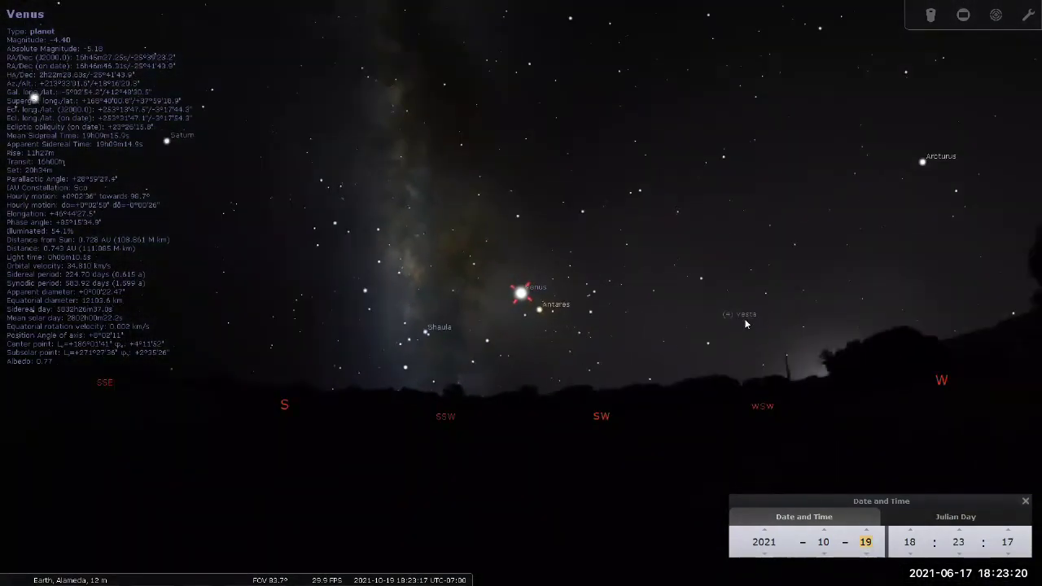
scroll(530, 287, "up", 8)
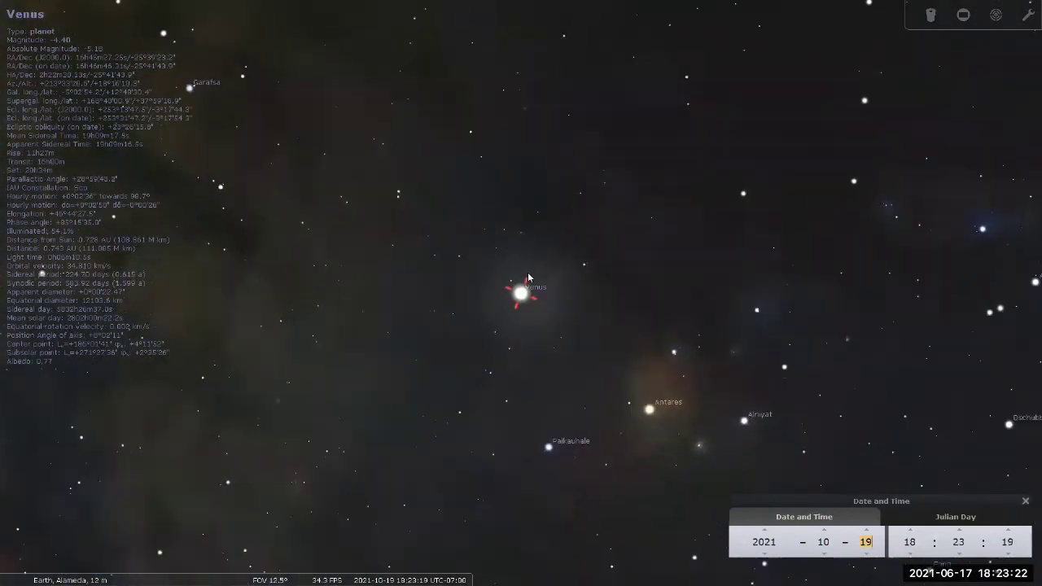
scroll(542, 272, "up", 3)
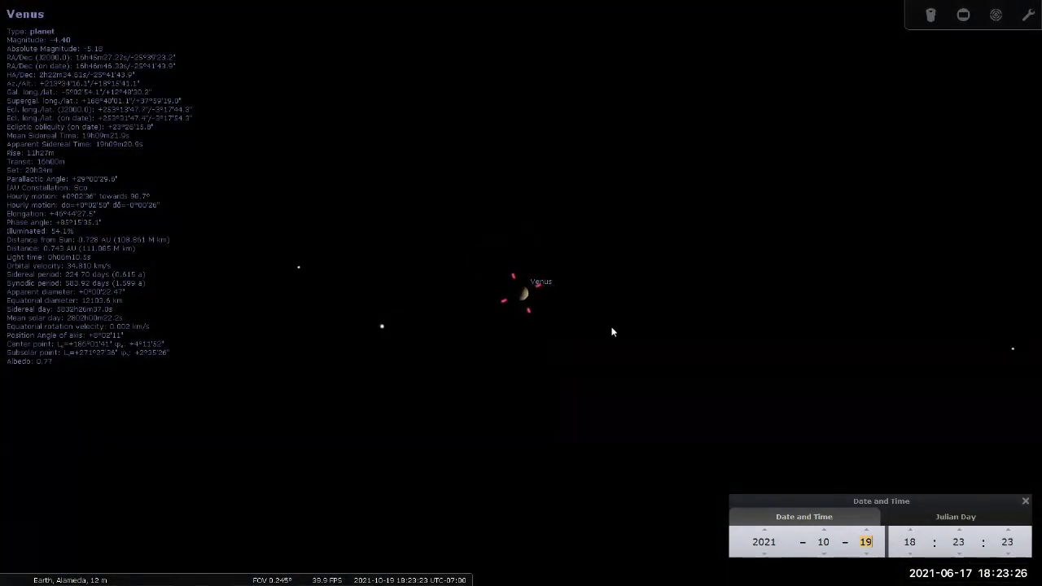
scroll(601, 307, "up", 2)
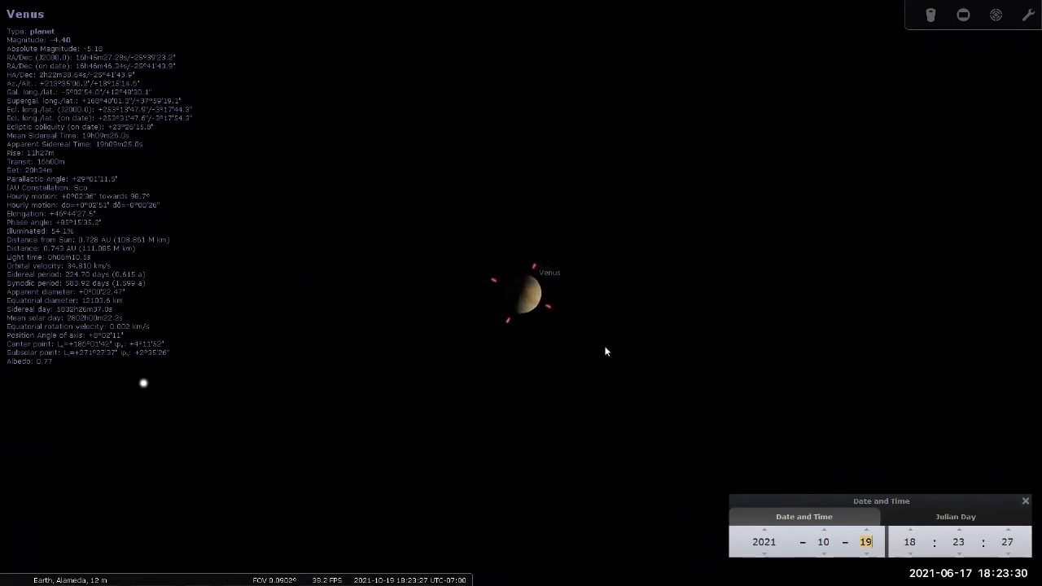
scroll(609, 348, "up", 2)
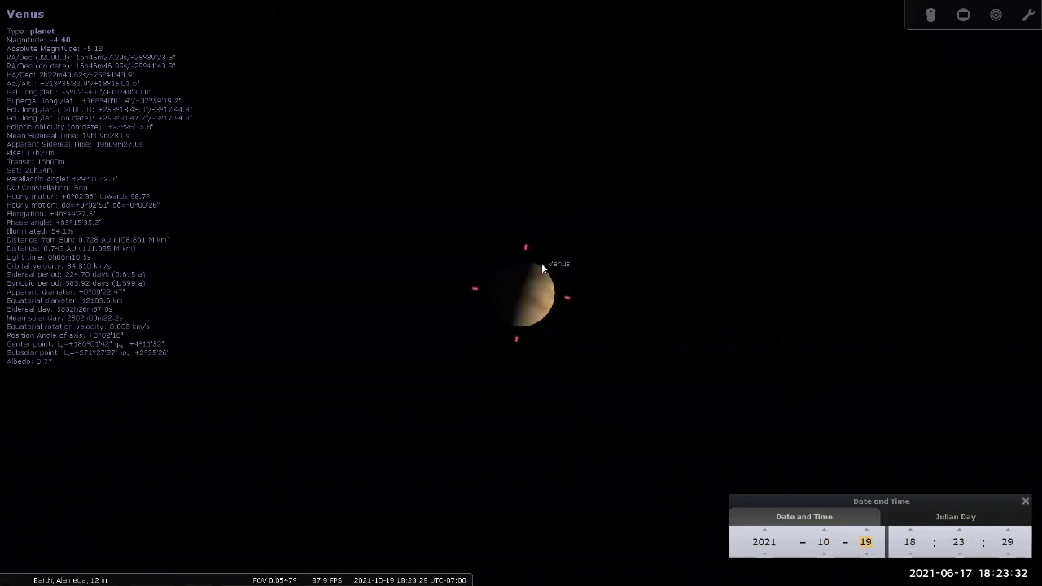
left_click(534, 289)
left_click_drag(533, 288, 518, 318)
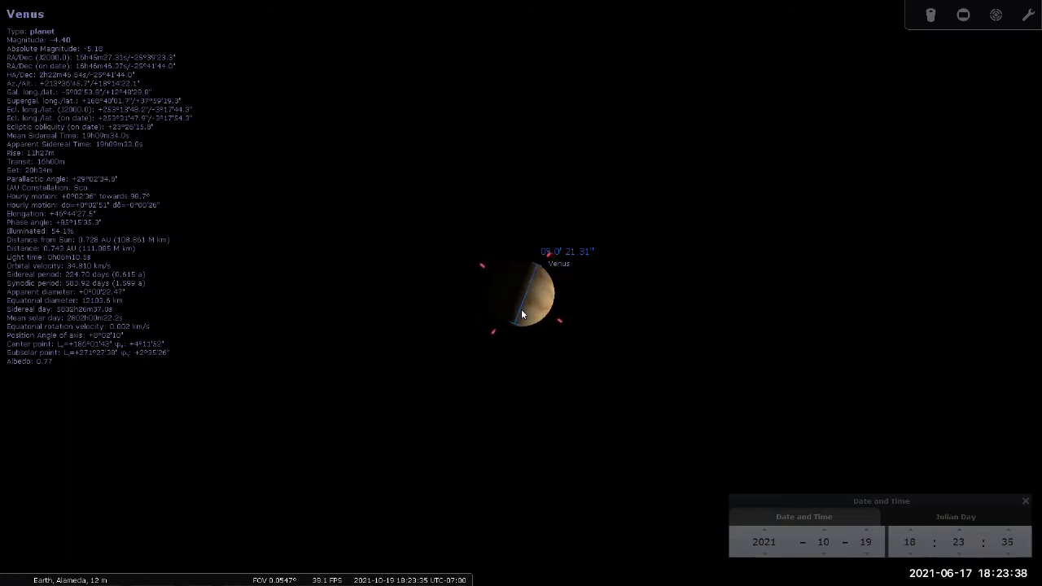
key("super+plus")
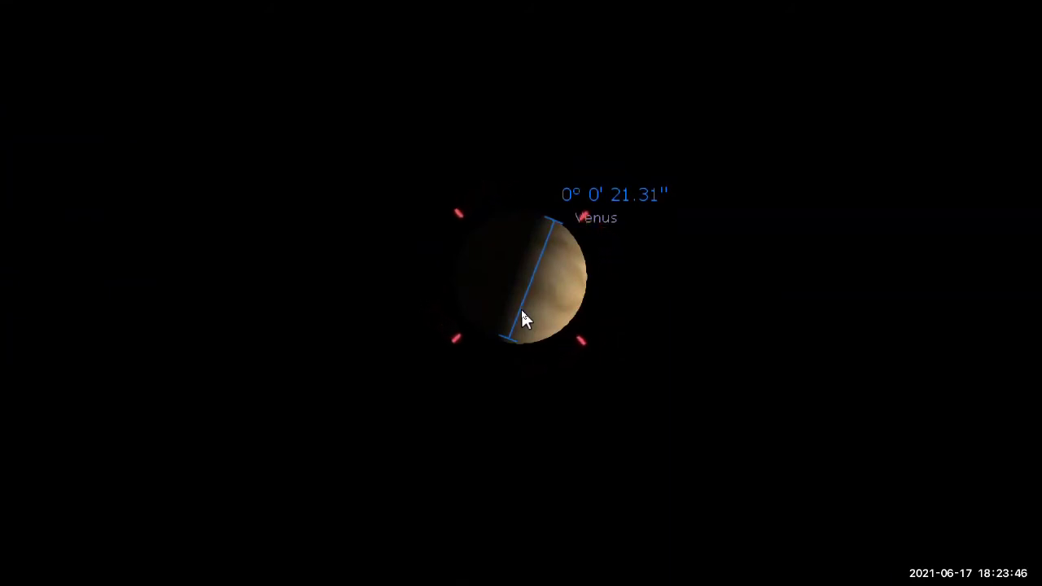
key("super+minus")
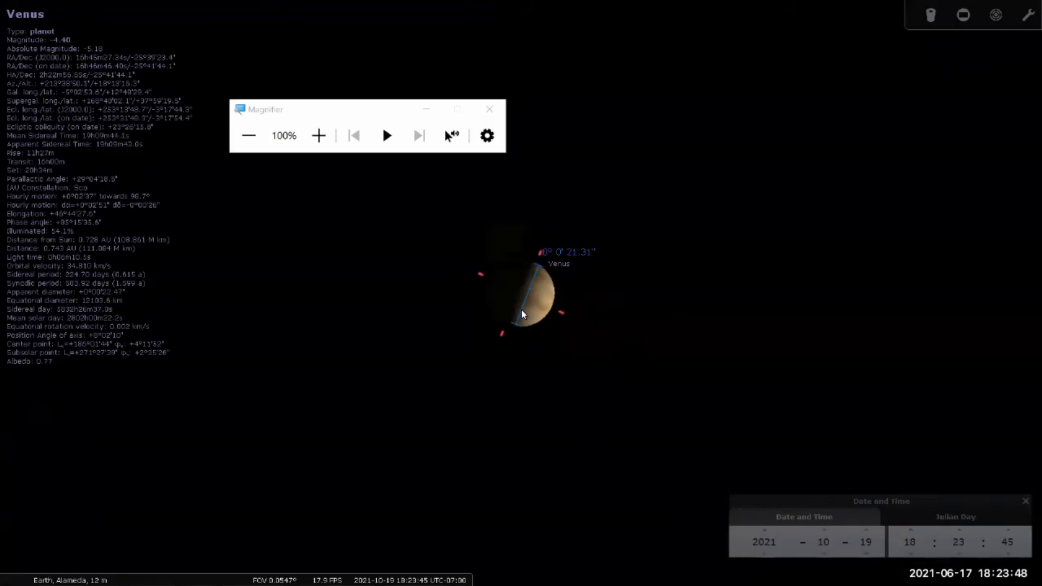
Switch to Notepad, add the entry quarter - 0 deg 0' 21.31" below the gibbous one, and put away Notepad and Magnifier
key("alt+Tab")
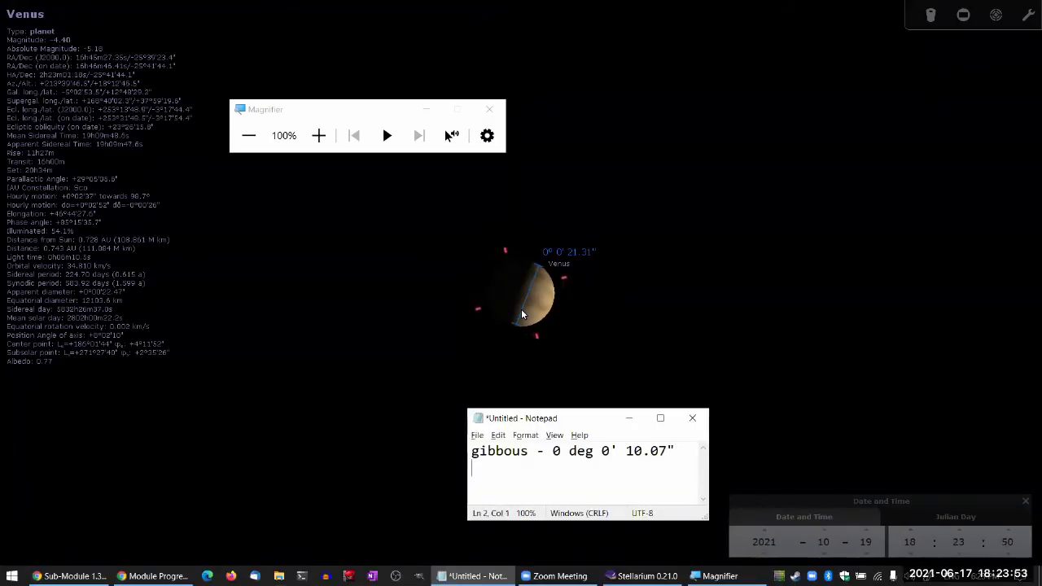
type("quarter - 0 deg 0' ")
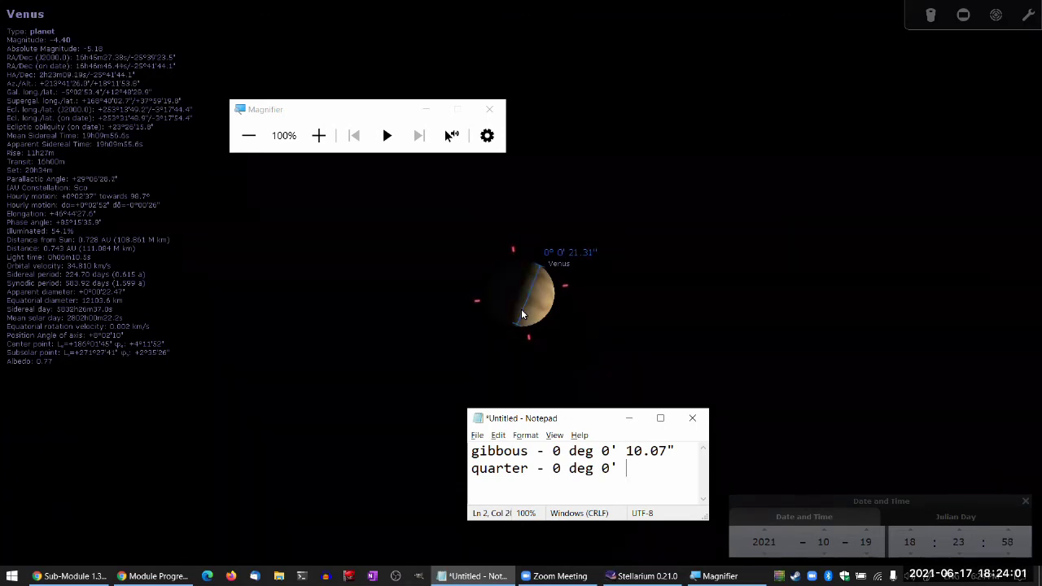
type("21.31\"")
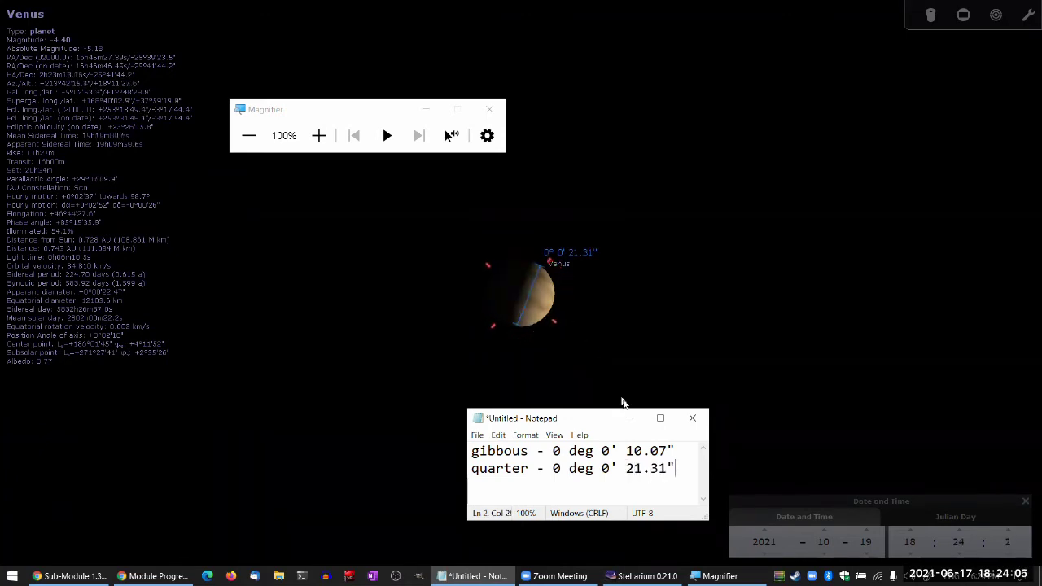
left_click(627, 418)
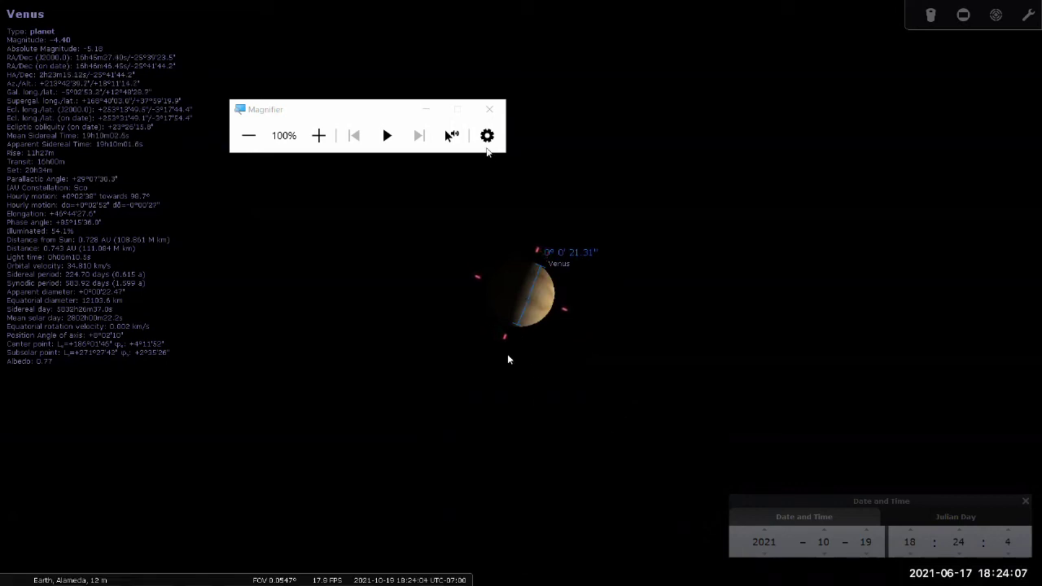
left_click(489, 109)
Advance the date day by day to 25 December 2021, following Venus's magnified disc into its crescent phase
scroll(662, 407, "down", 5)
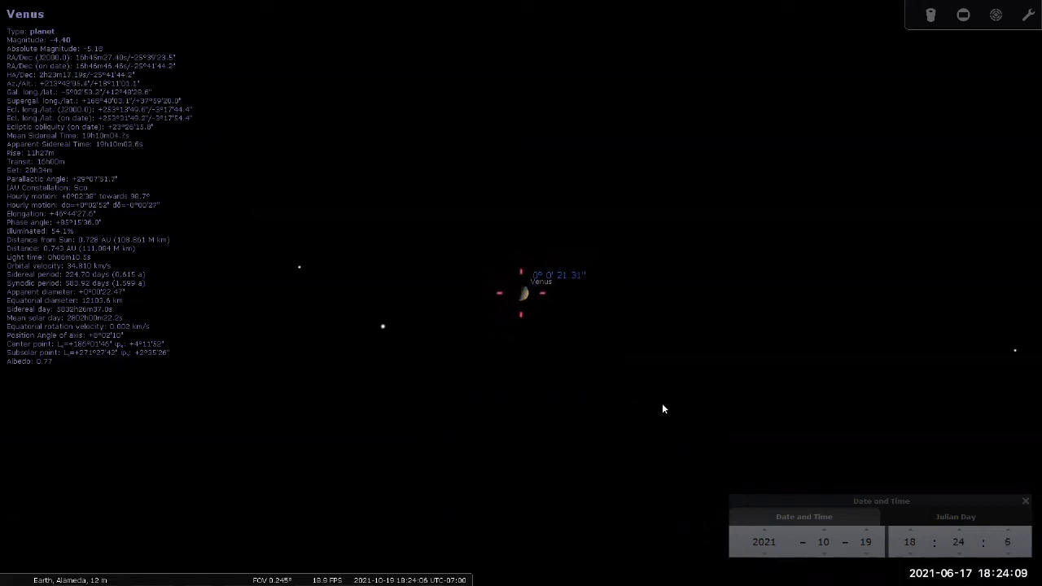
scroll(663, 408, "up", 5)
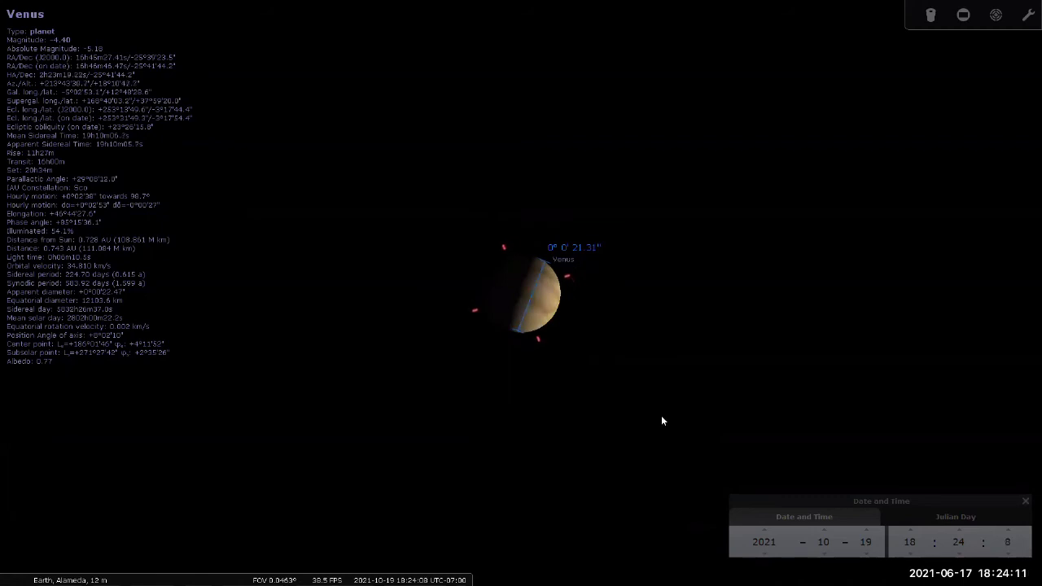
left_click(860, 541)
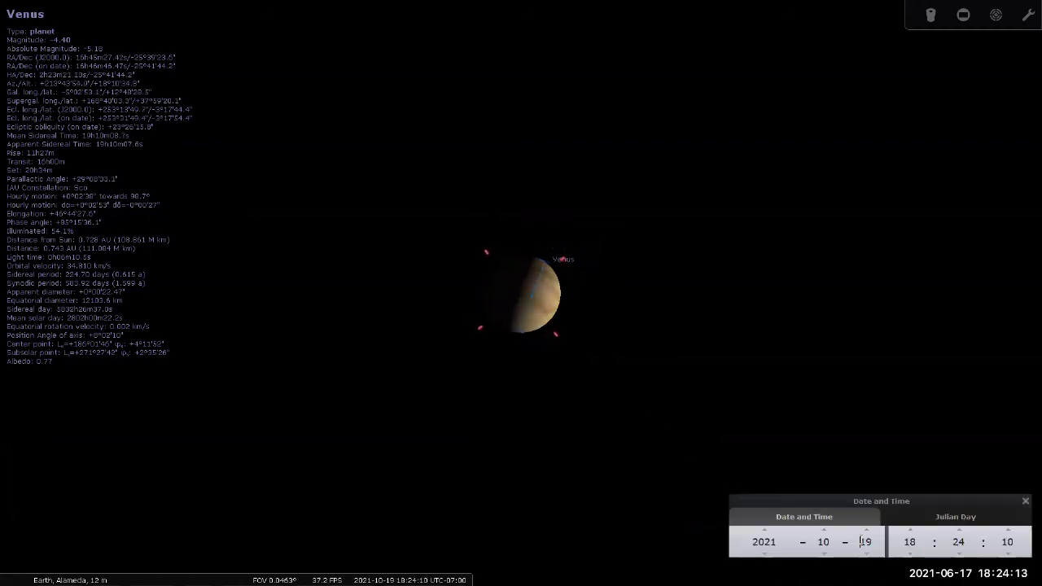
scroll(861, 541, "up", 9)
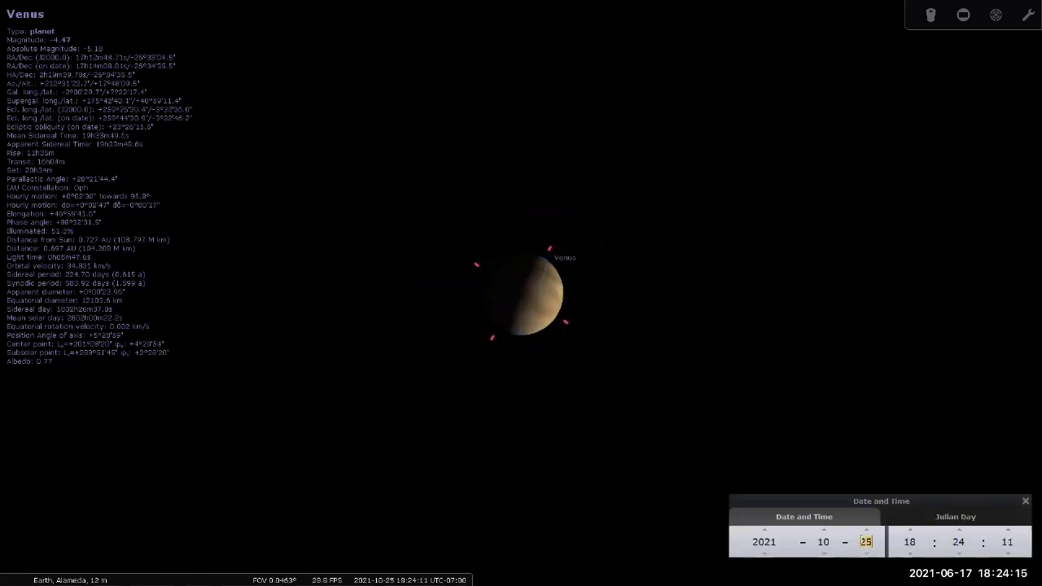
scroll(863, 541, "up", 11)
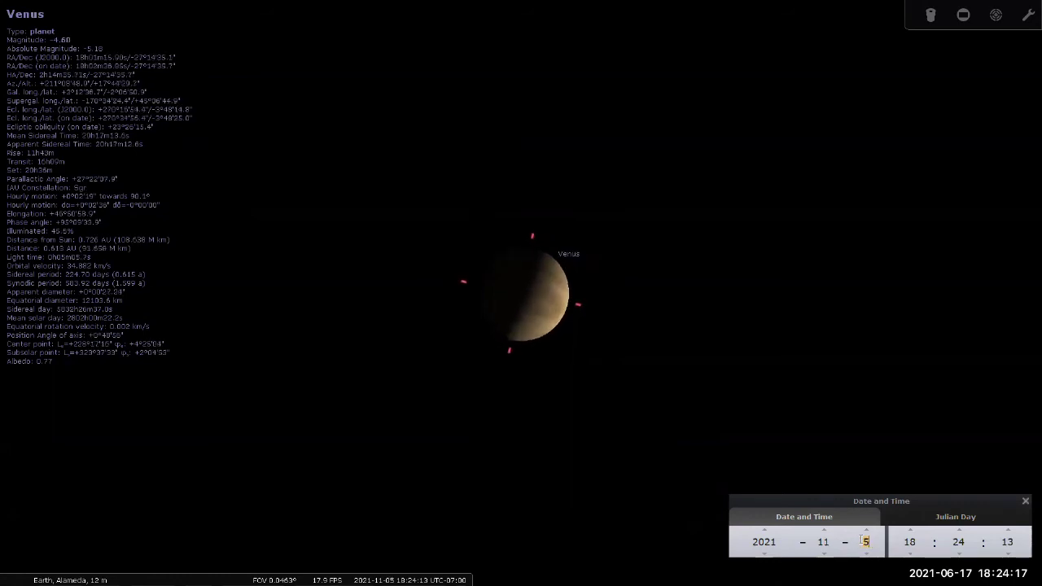
scroll(864, 541, "up", 10)
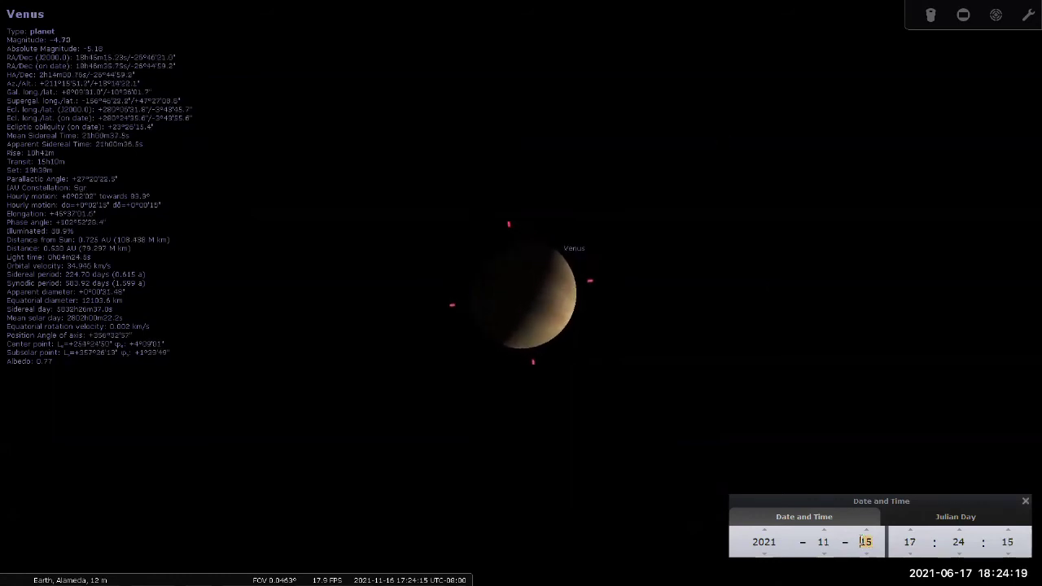
scroll(862, 541, "up", 9)
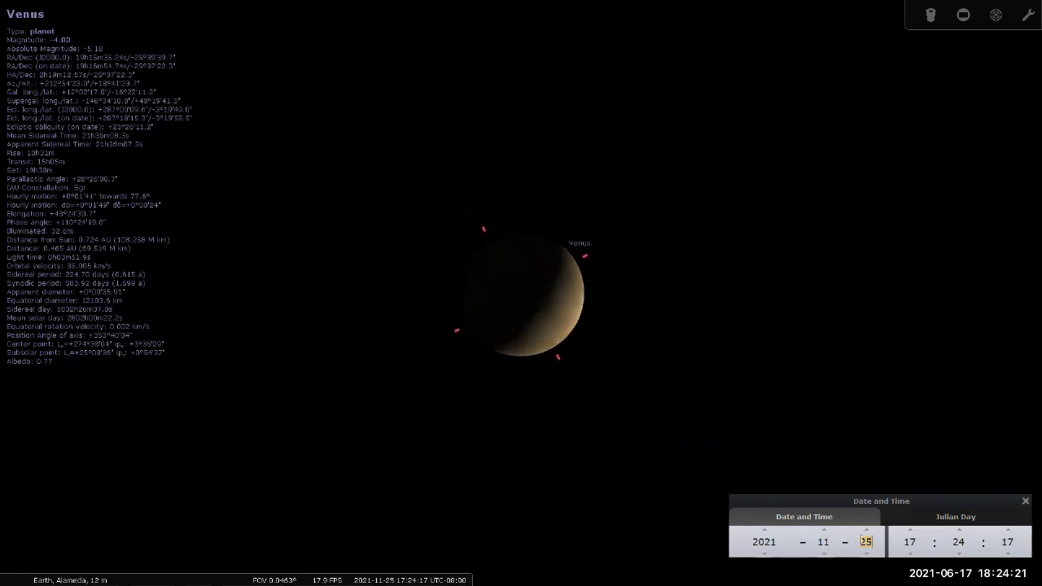
scroll(862, 542, "up", 9)
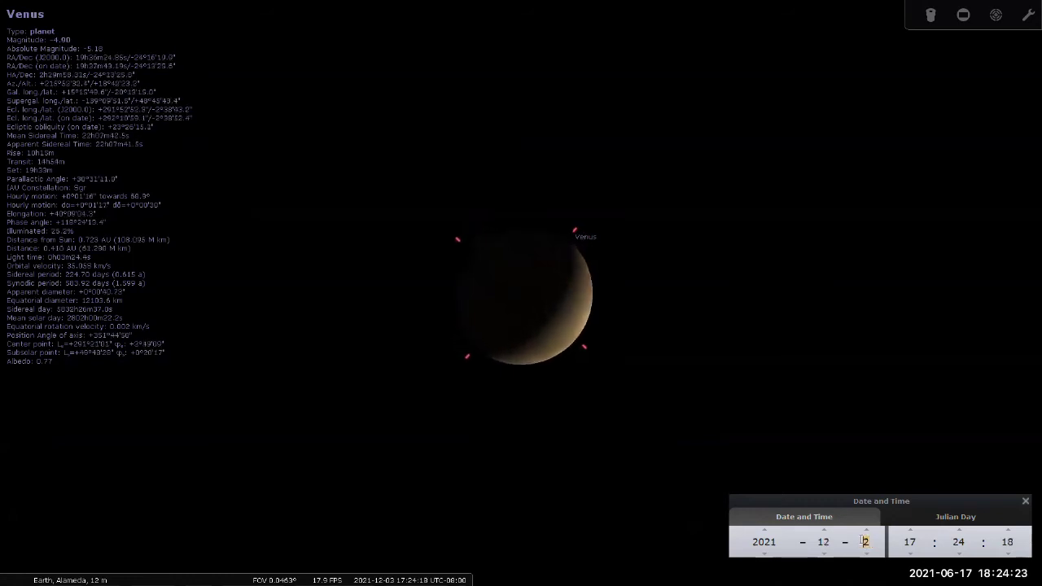
scroll(865, 541, "up", 7)
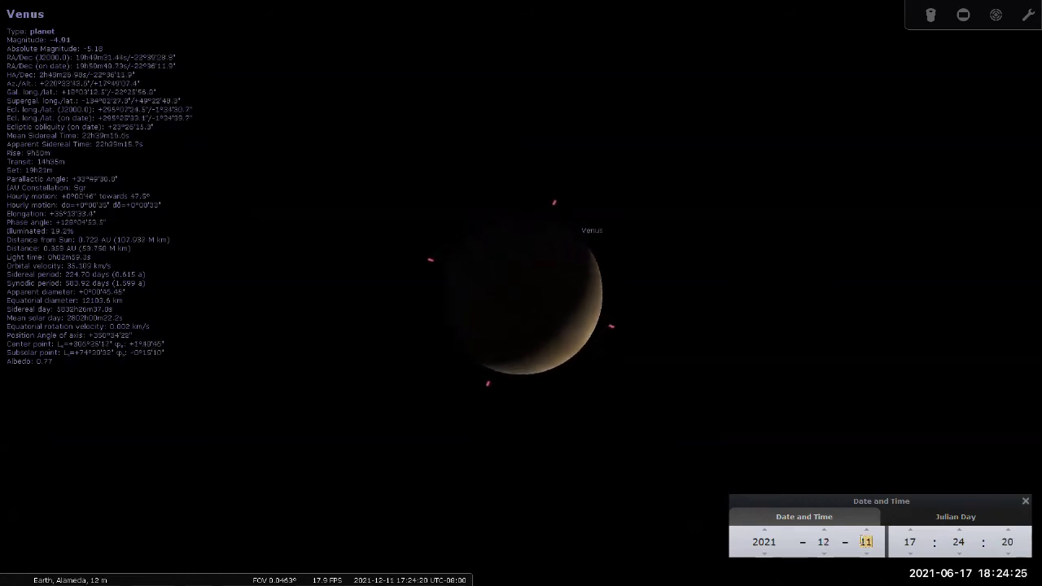
scroll(862, 541, "up", 10)
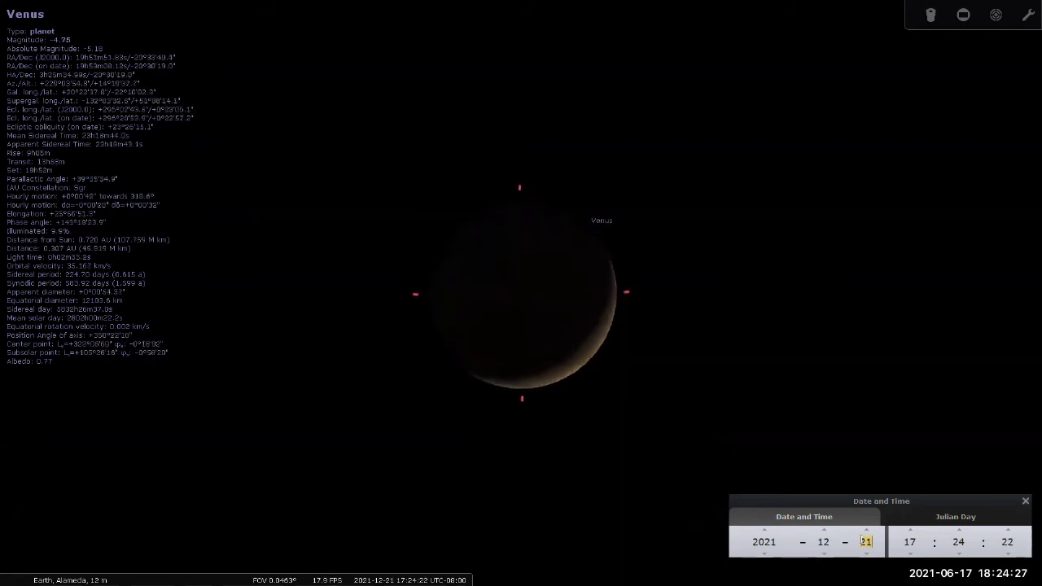
scroll(862, 542, "up", 2)
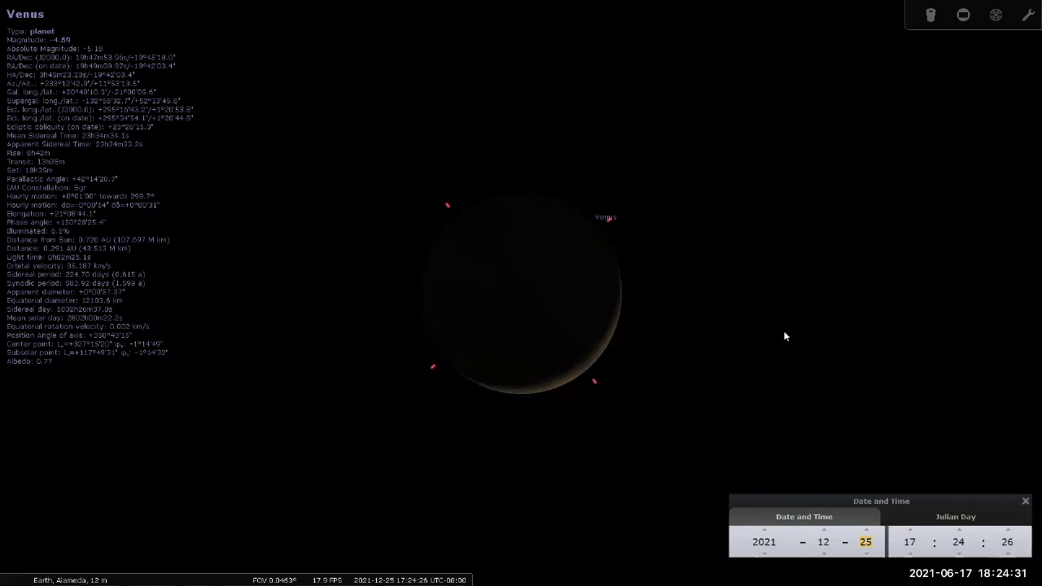
scroll(796, 330, "down", 3)
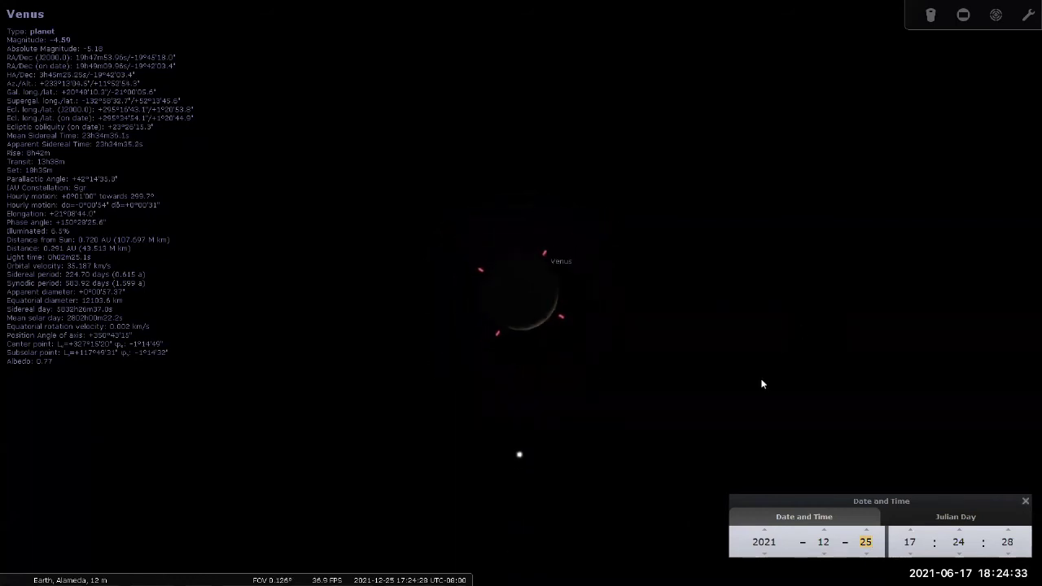
Set the hour to 14 in a wide sky view of 25 December 2021, and magnify Venus's thin crescent
scroll(778, 370, "down", 3)
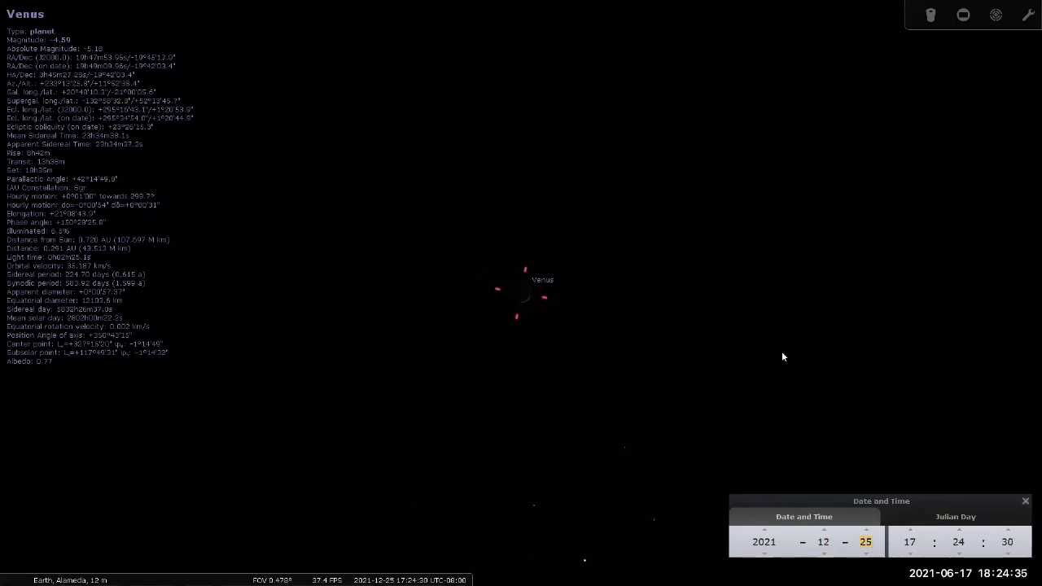
scroll(781, 355, "down", 4)
scroll(772, 348, "down", 5)
scroll(548, 315, "down", 6)
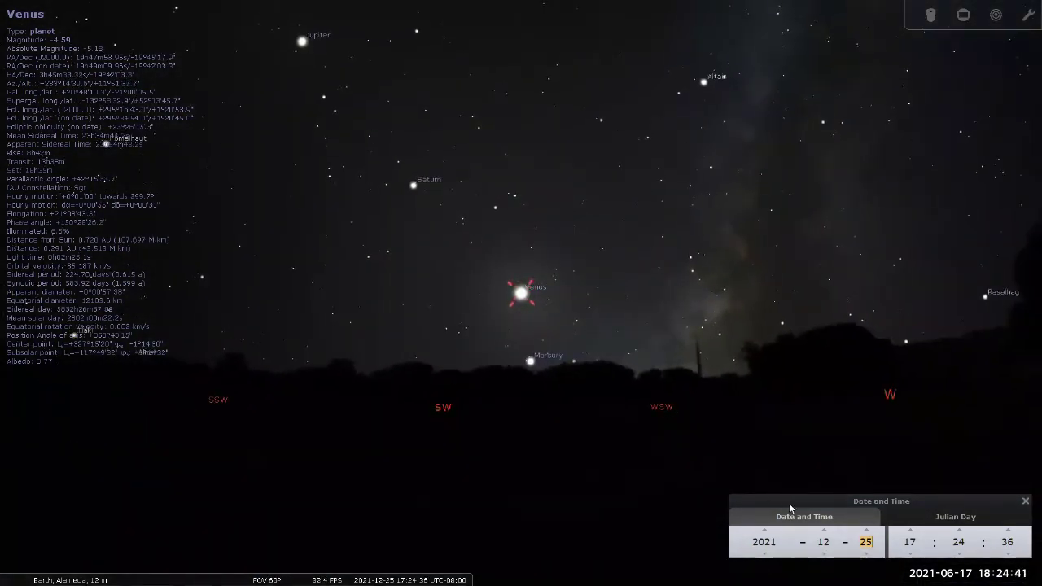
scroll(909, 541, "down", 3)
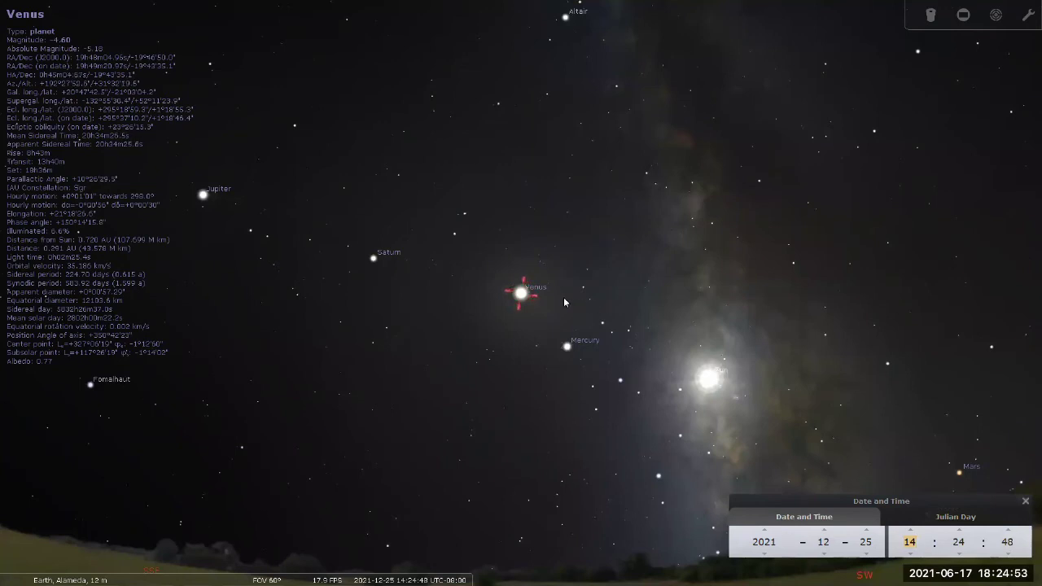
scroll(564, 297, "up", 10)
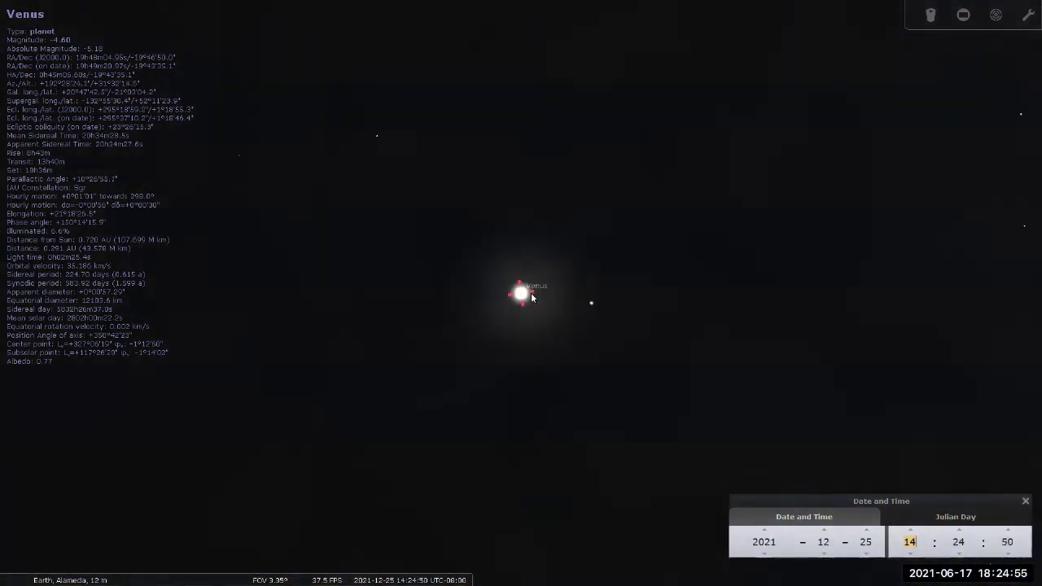
scroll(528, 292, "up", 8)
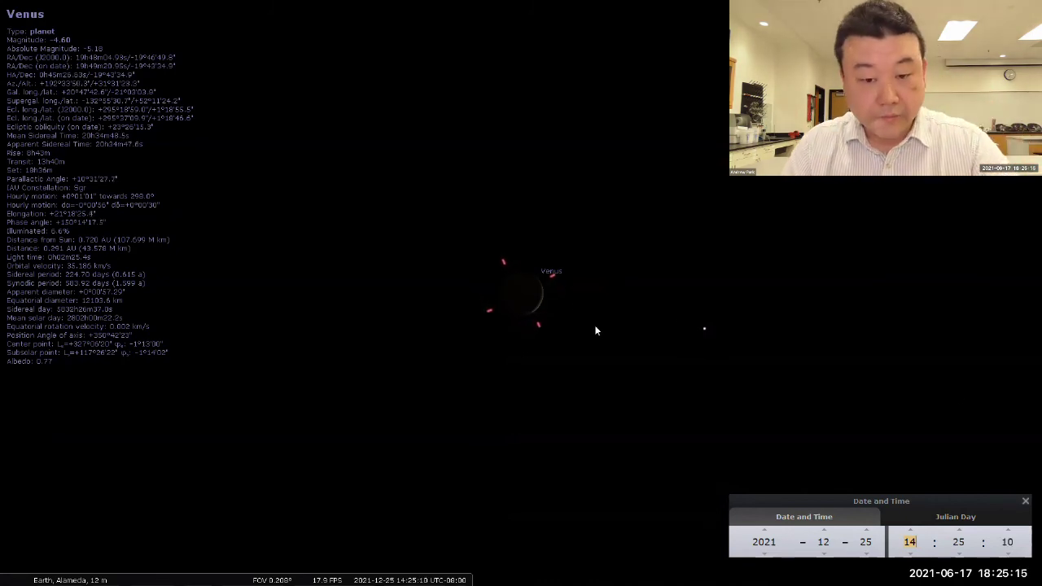
Advance the date day by day to 17 January 2022, following Venus past the Sun in a wide view, and magnify its disc
key("backslash")
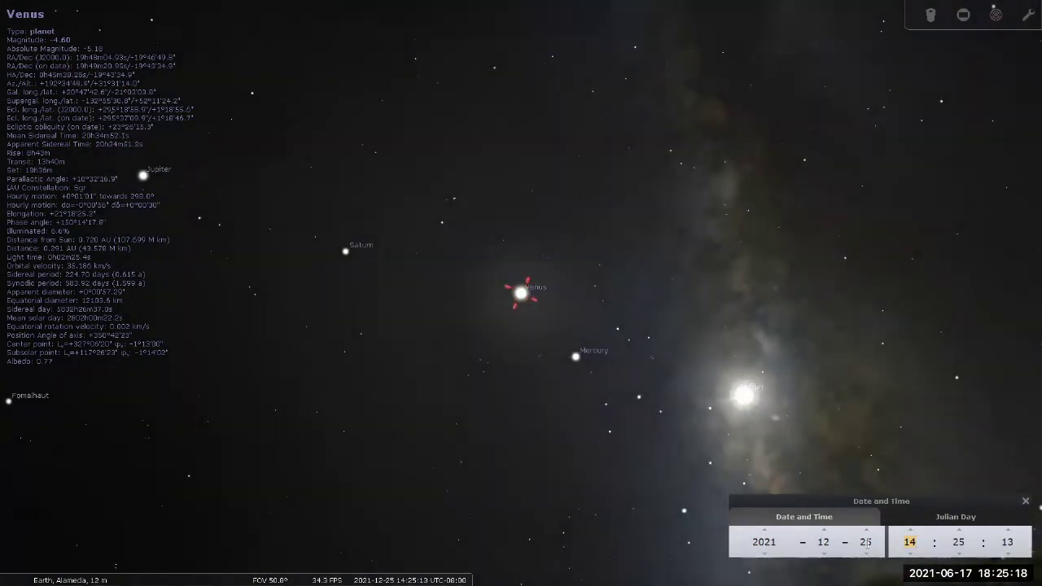
left_click(866, 541)
scroll(866, 541, "up", 7)
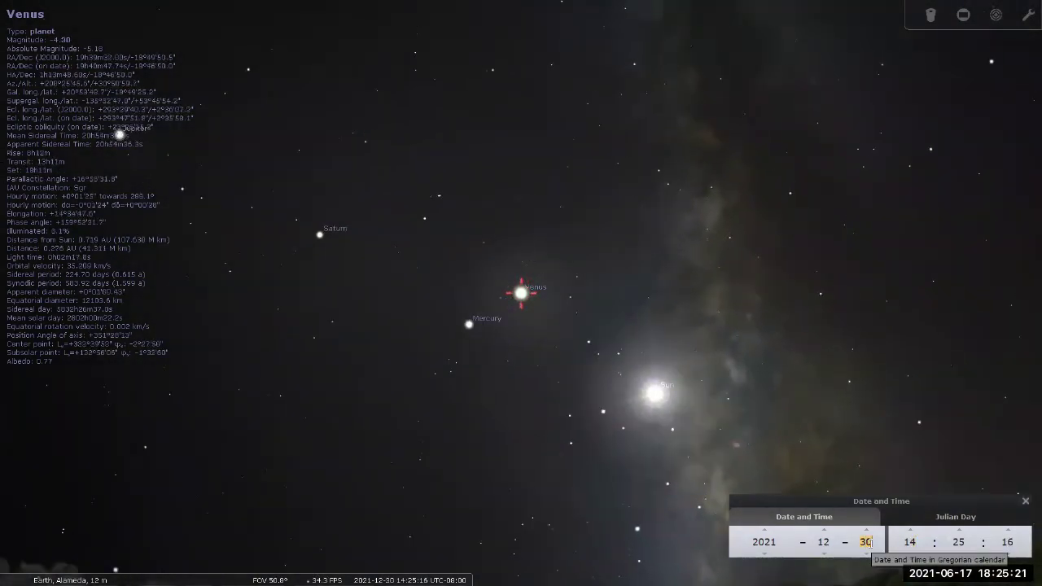
scroll(867, 541, "up", 9)
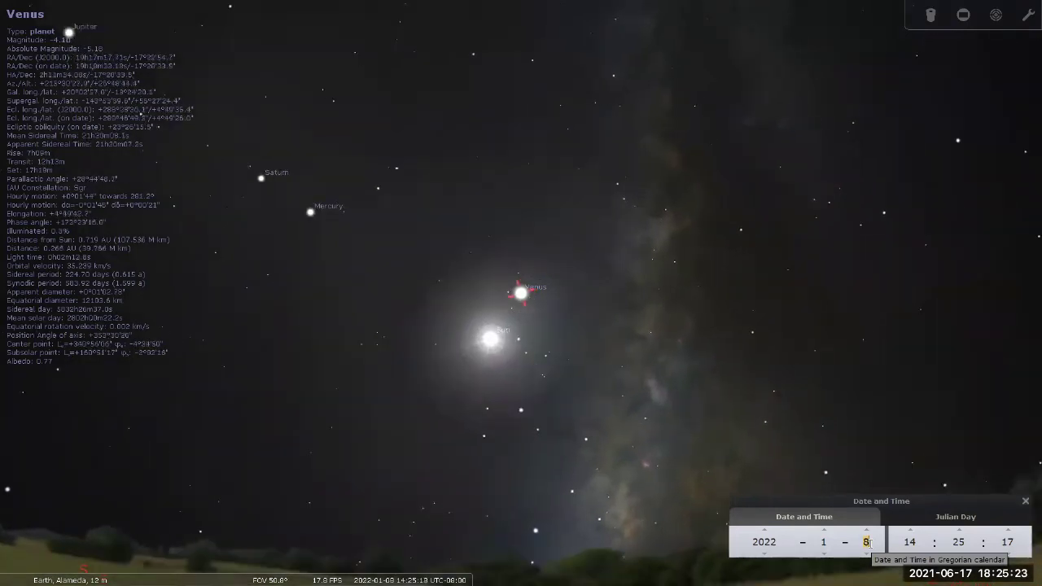
scroll(867, 543, "up", 7)
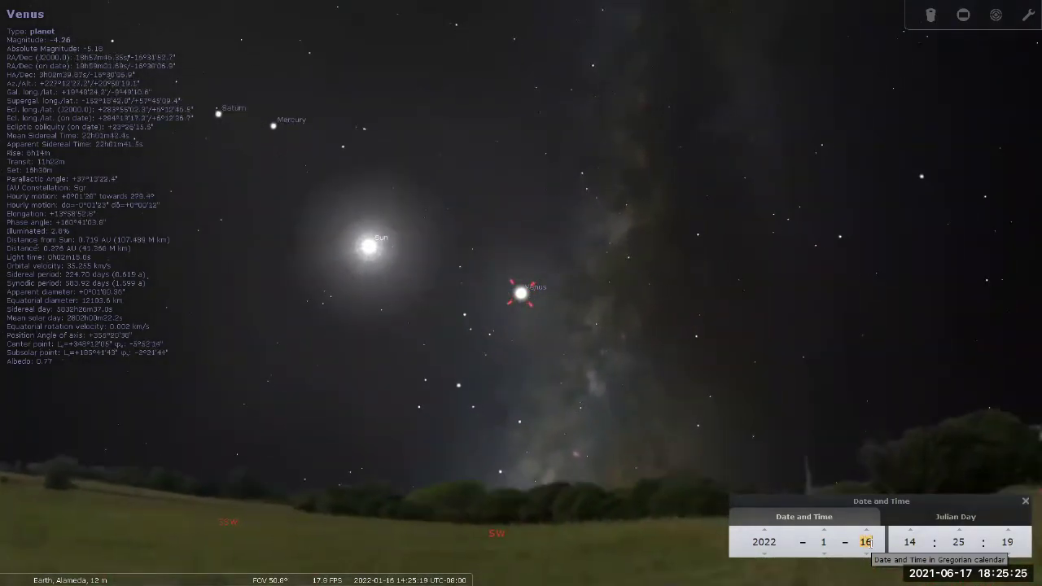
scroll(447, 250, "up", 6)
scroll(438, 250, "up", 15)
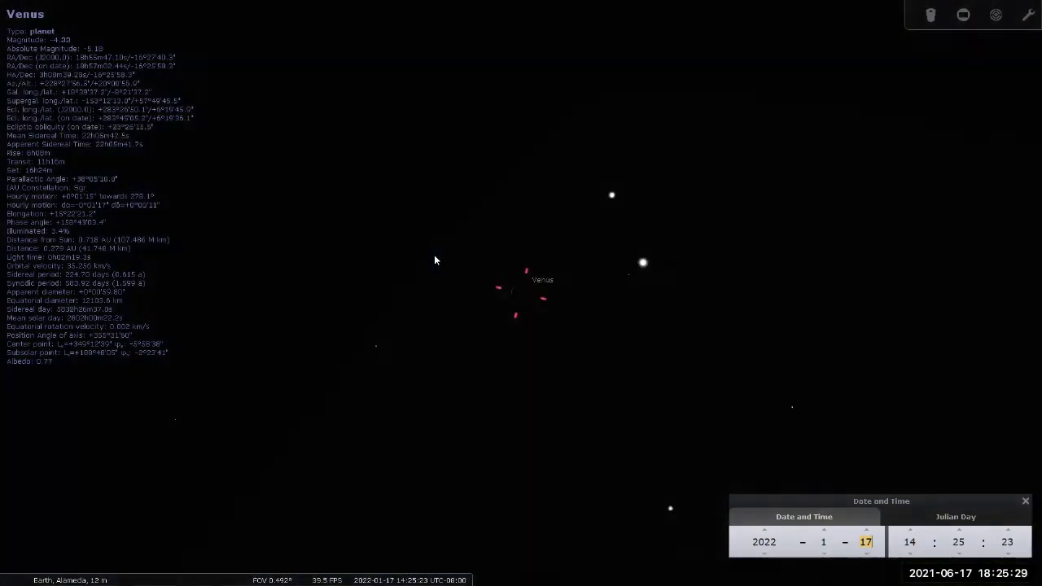
scroll(457, 278, "up", 2)
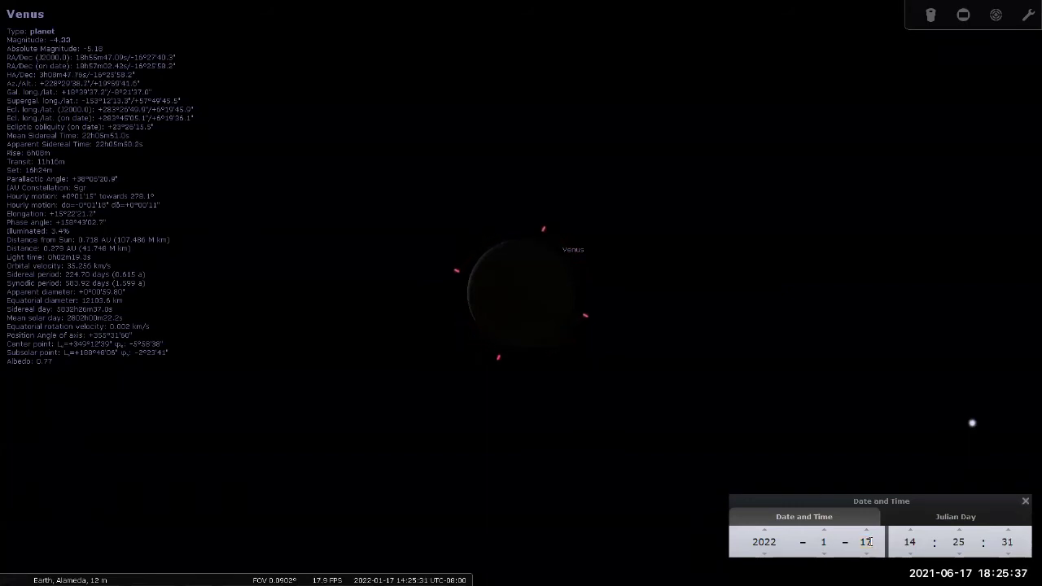
Move the date to 16 February 2022, and set the hour to 12 to bring Venus above the horizon
scroll(871, 543, "up", 4)
scroll(870, 542, "up", 11)
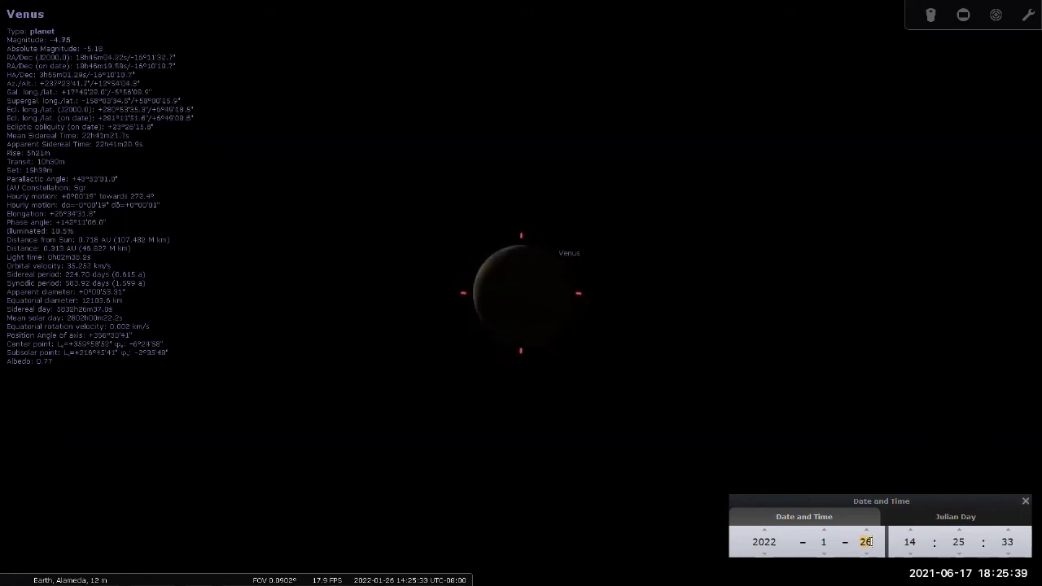
scroll(867, 542, "up", 9)
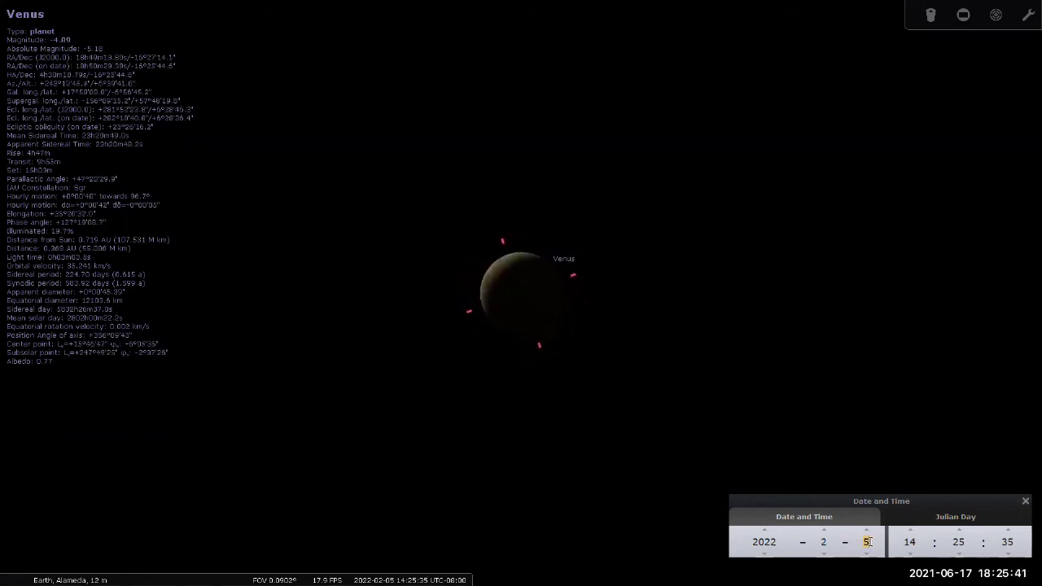
scroll(867, 542, "up", 8)
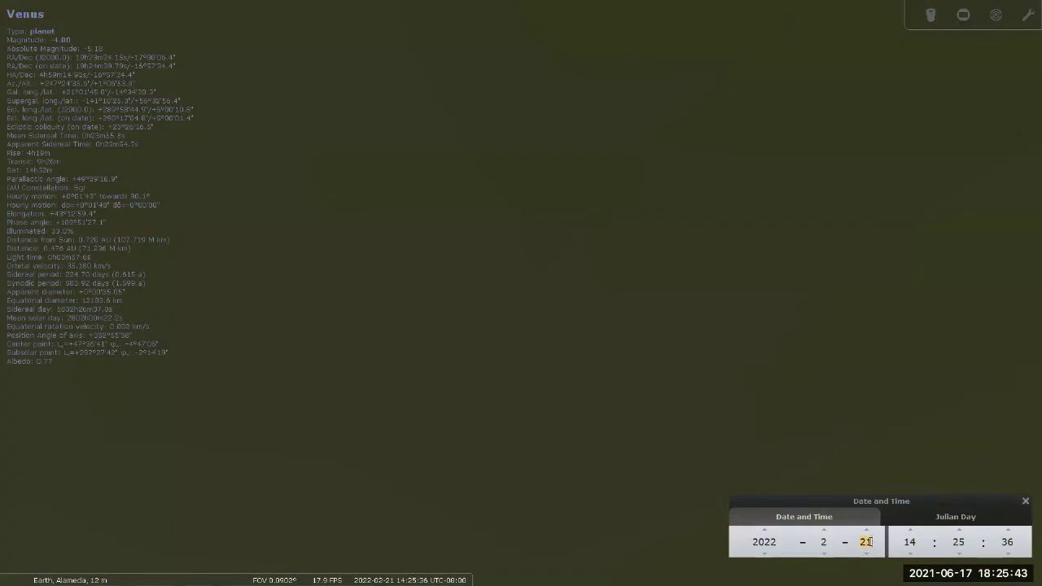
scroll(867, 542, "down", 2)
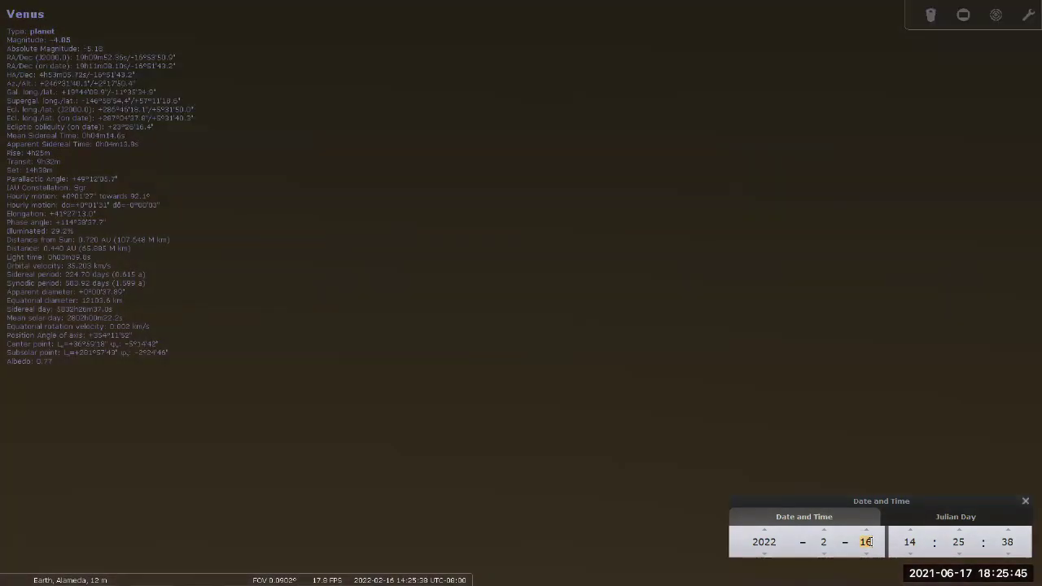
scroll(659, 322, "down", 5)
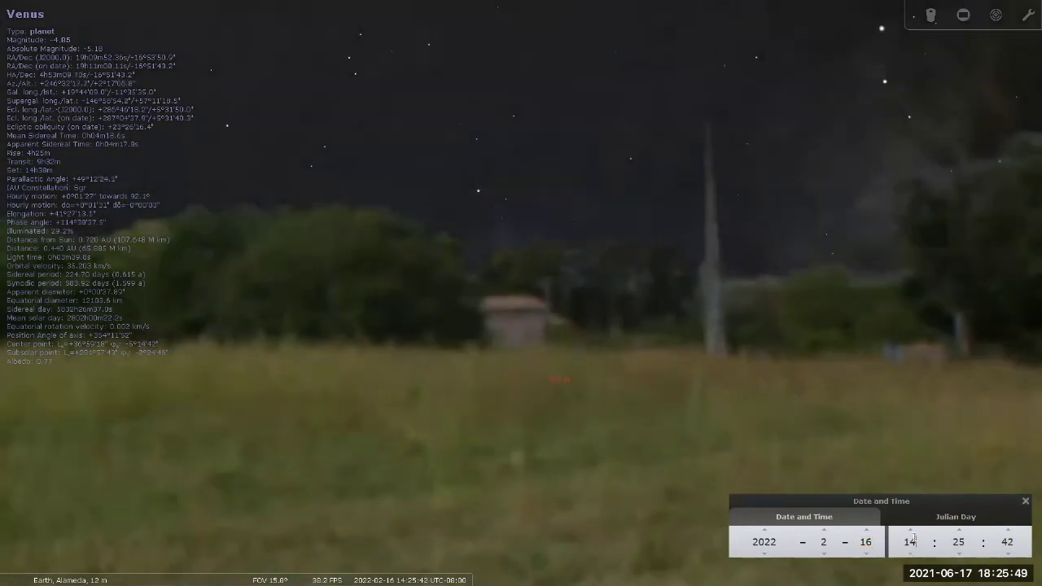
scroll(913, 539, "down", 2)
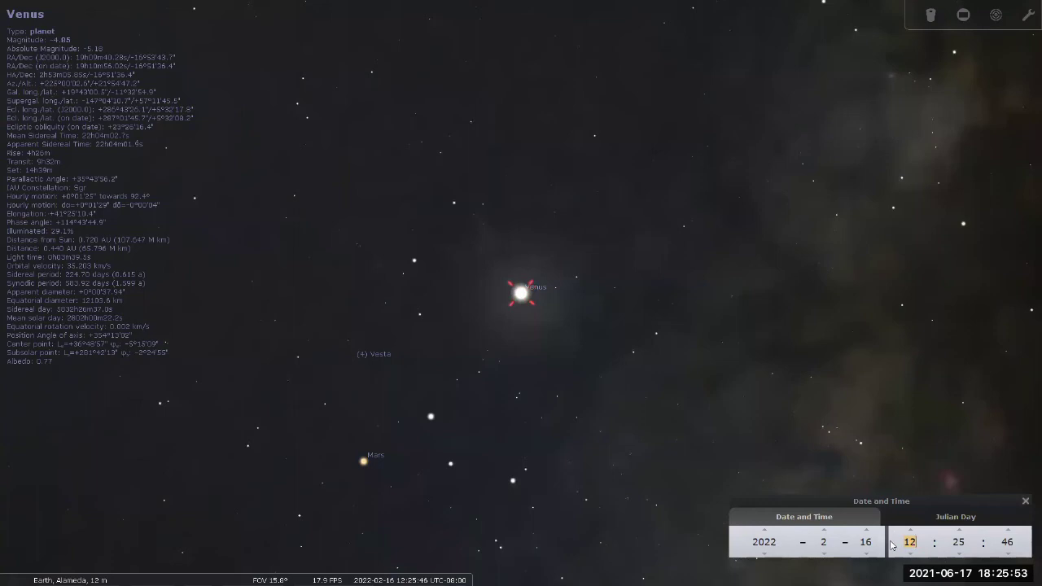
Advance the date day by day to 18 March 2022, following Venus's magnified disc from crescent towards quarter phase
scroll(866, 542, "up", 2)
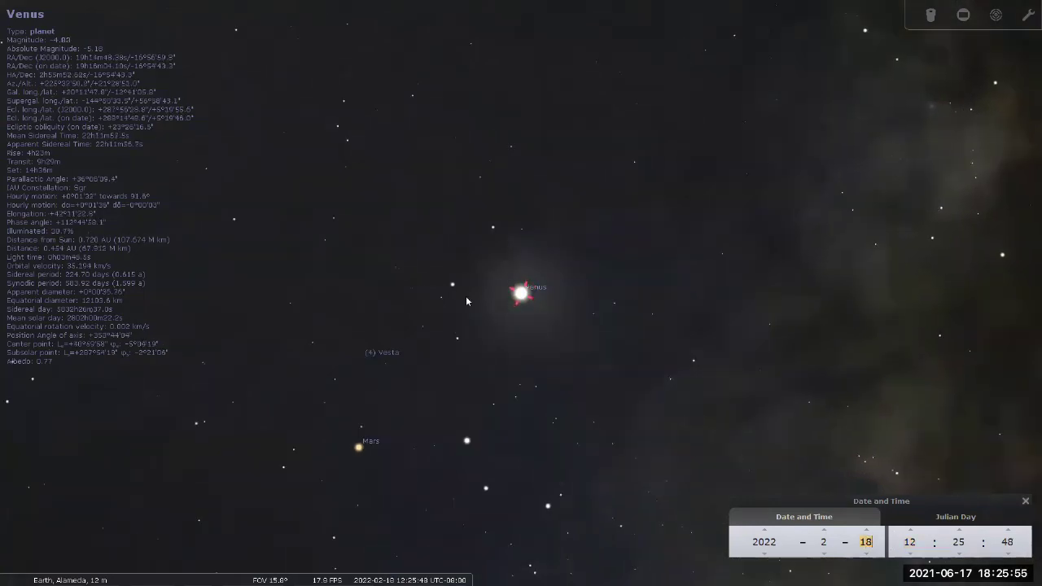
scroll(437, 251, "up", 5)
scroll(437, 257, "up", 4)
key("Up")
key("Up")
key("Up")
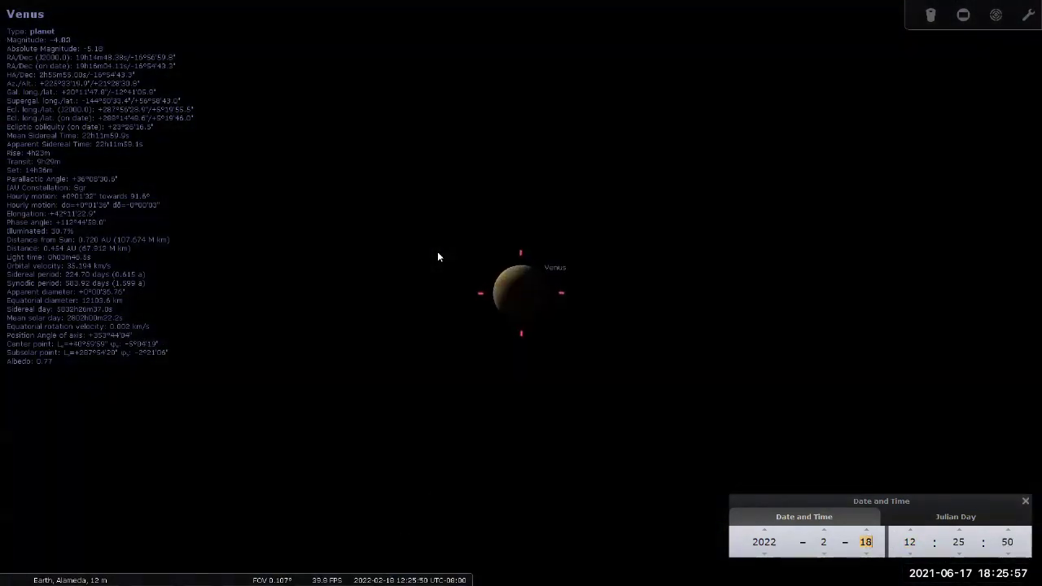
key("Up")
key("Up")
key("Up")
key("Up")
key("Up")
key("Up")
key("Up")
key("Up")
key("Up")
key("Up")
key("Up")
key("Up")
key("Up")
key("Up")
key("Up")
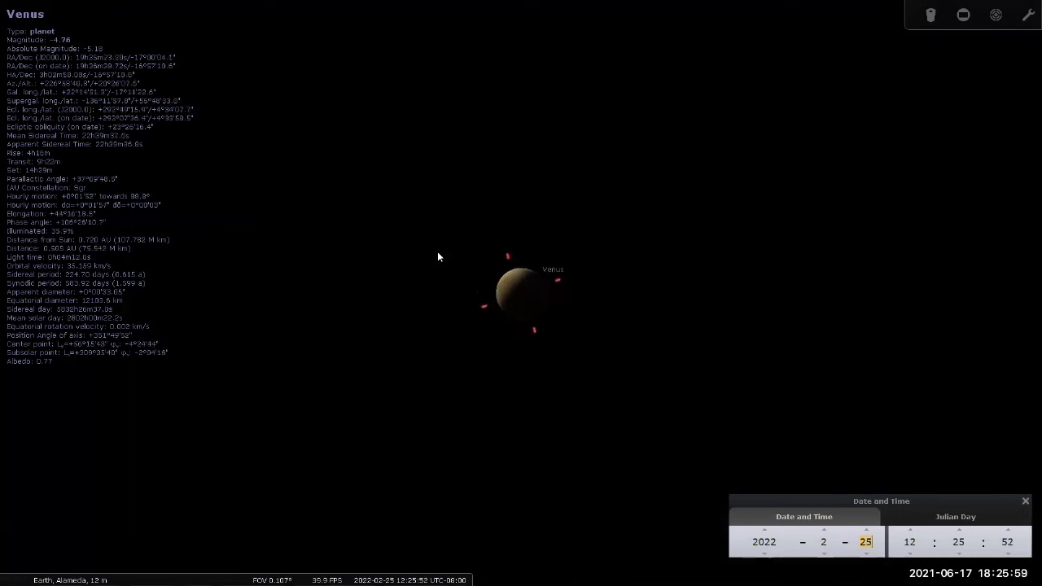
key("Up")
key("Up")
key("Up")
key("Up")
key("Up")
key("Up")
key("Up")
key("Up")
key("Up")
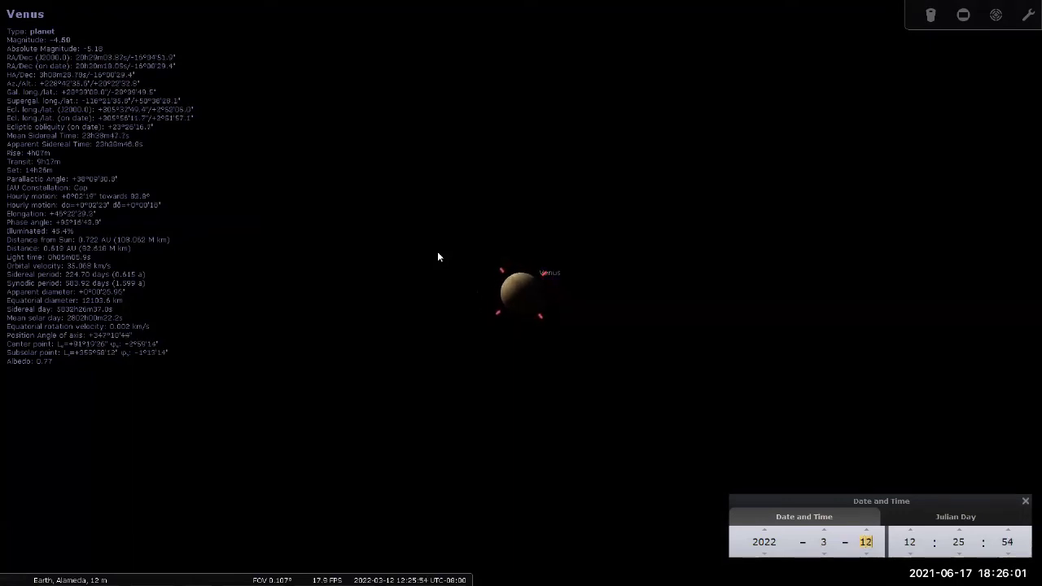
key("Up")
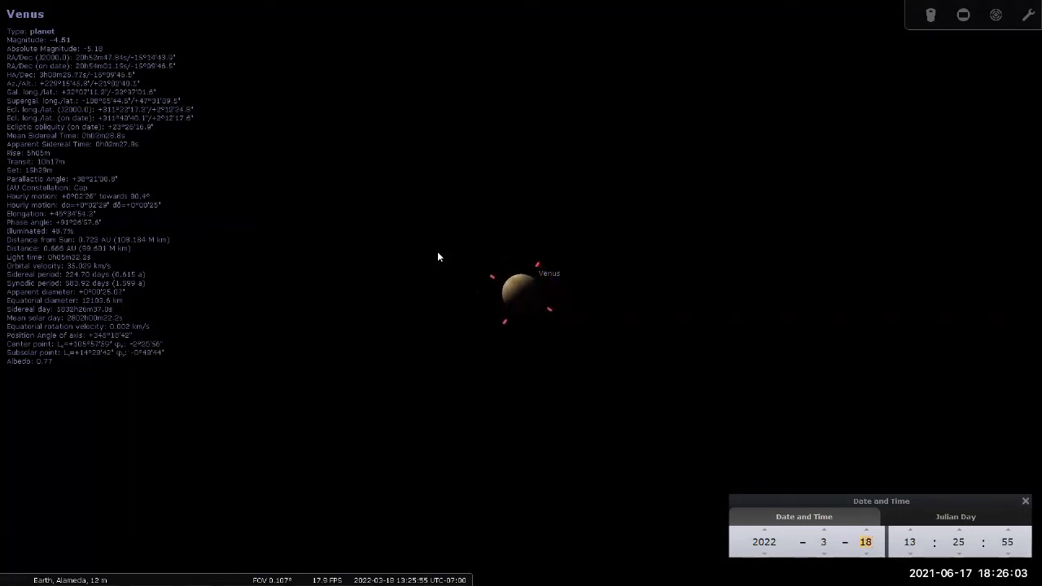
Show Venus and the Sun together in a wide sky view, and measure the angular separation between them
scroll(456, 237, "down", 5)
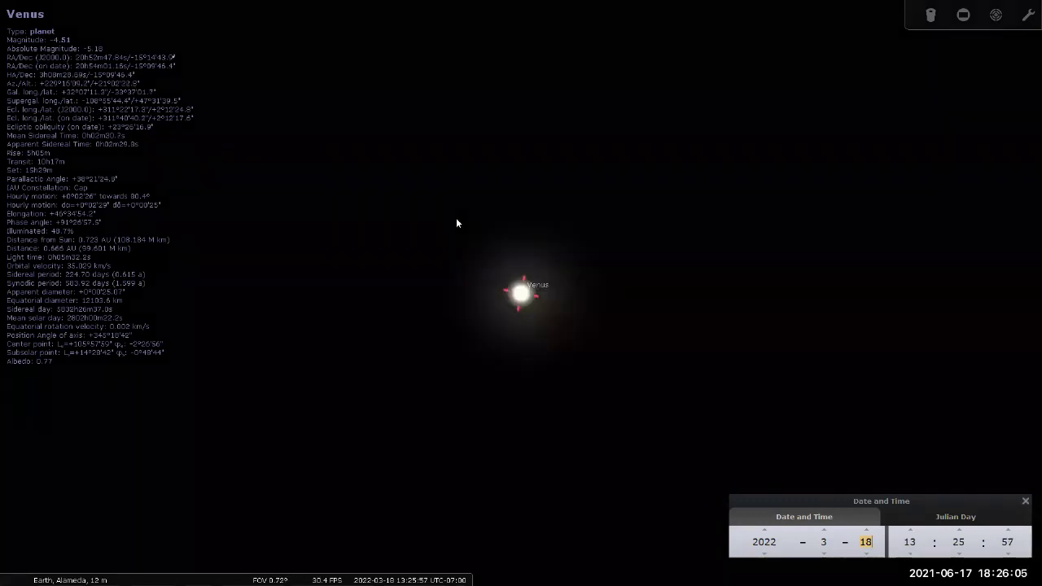
scroll(449, 216, "down", 5)
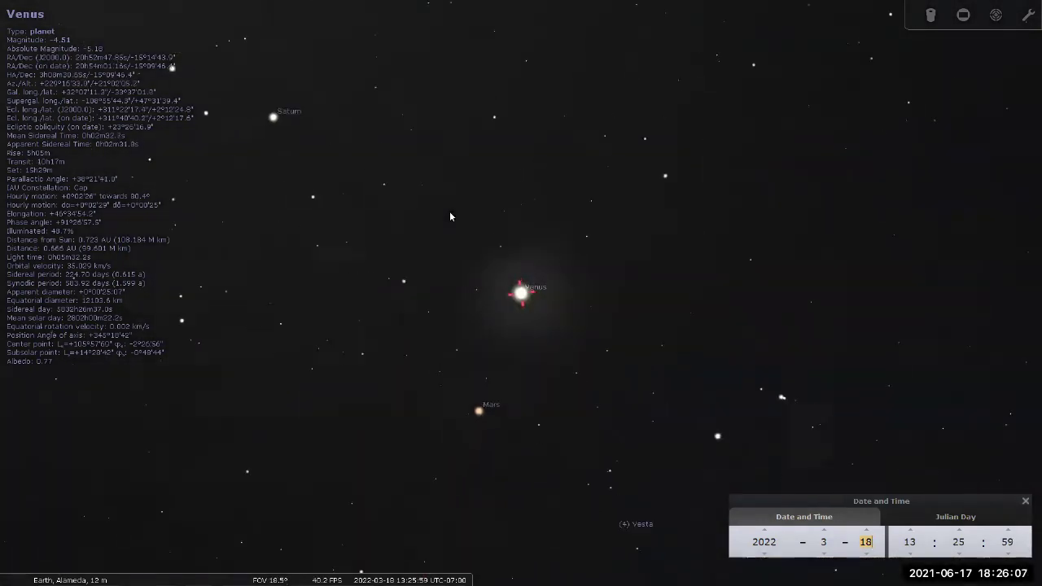
scroll(449, 215, "down", 5)
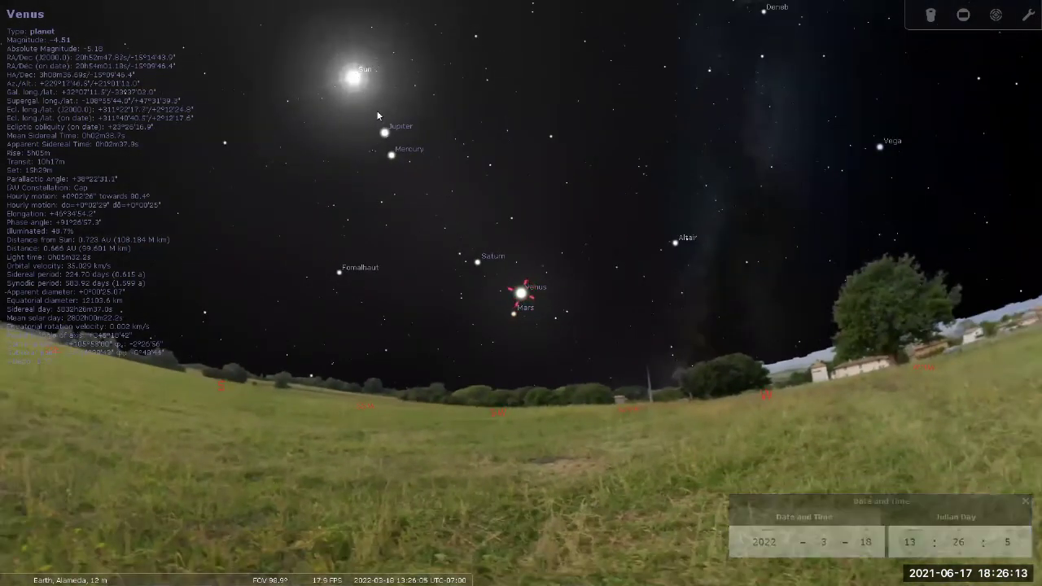
left_click_drag(378, 112, 432, 171)
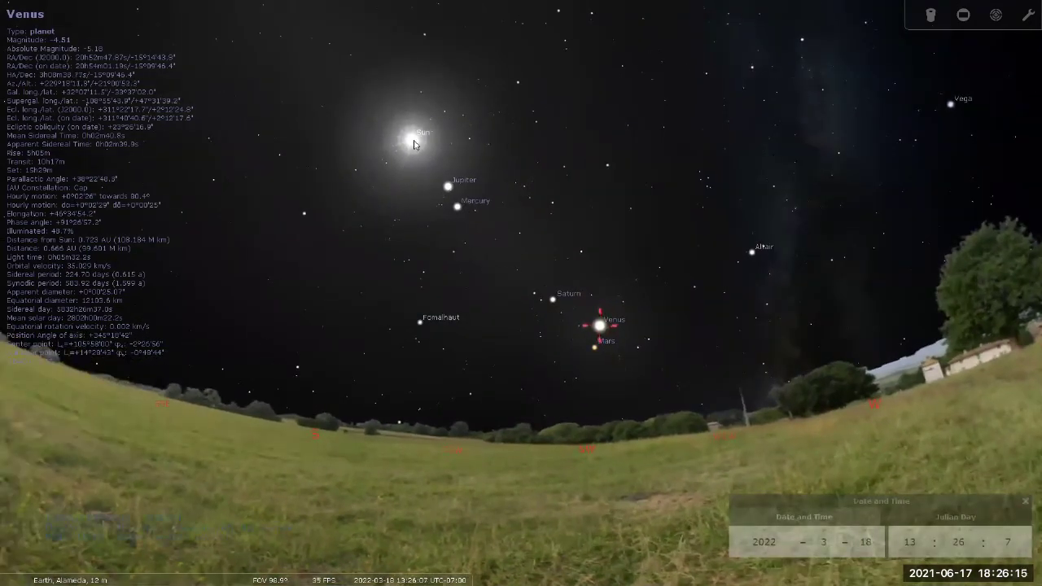
left_click_drag(508, 240, 602, 329)
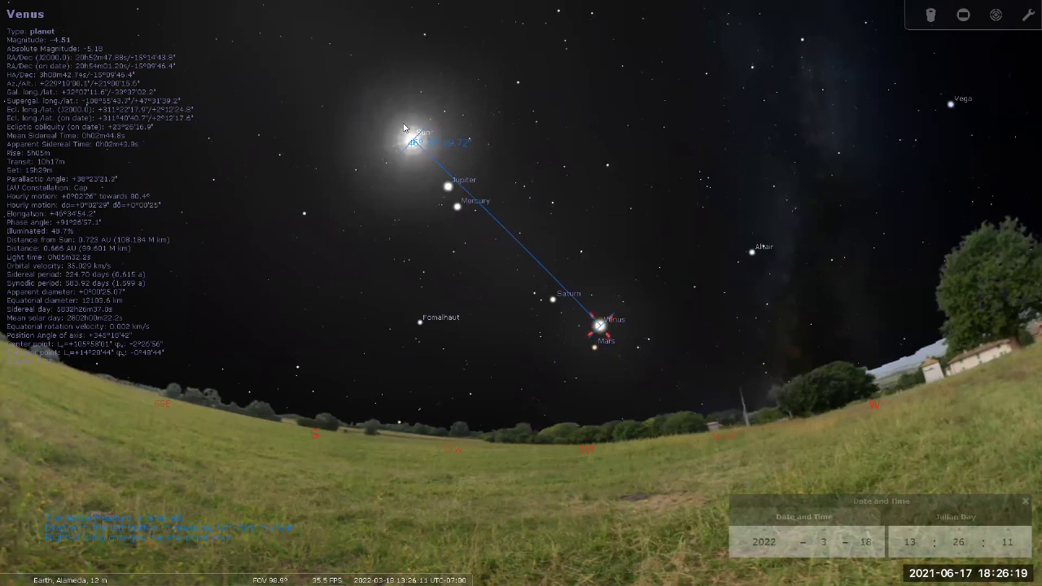
scroll(404, 126, "up", 3)
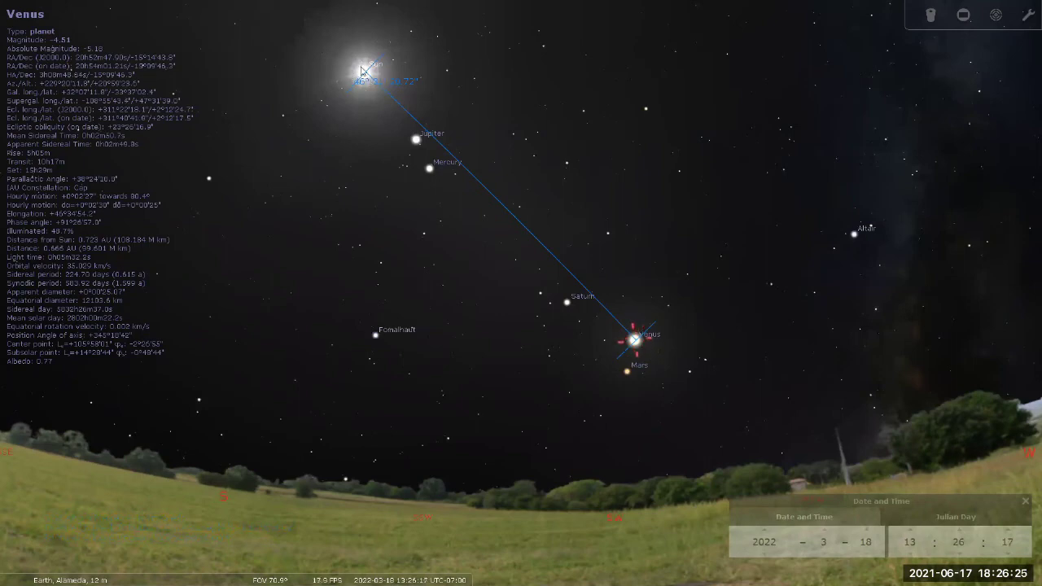
scroll(668, 363, "up", 3)
Centre and magnify Venus, and measure the angular diameter of its half-lit disc along the terminator
left_click(724, 372)
key("space")
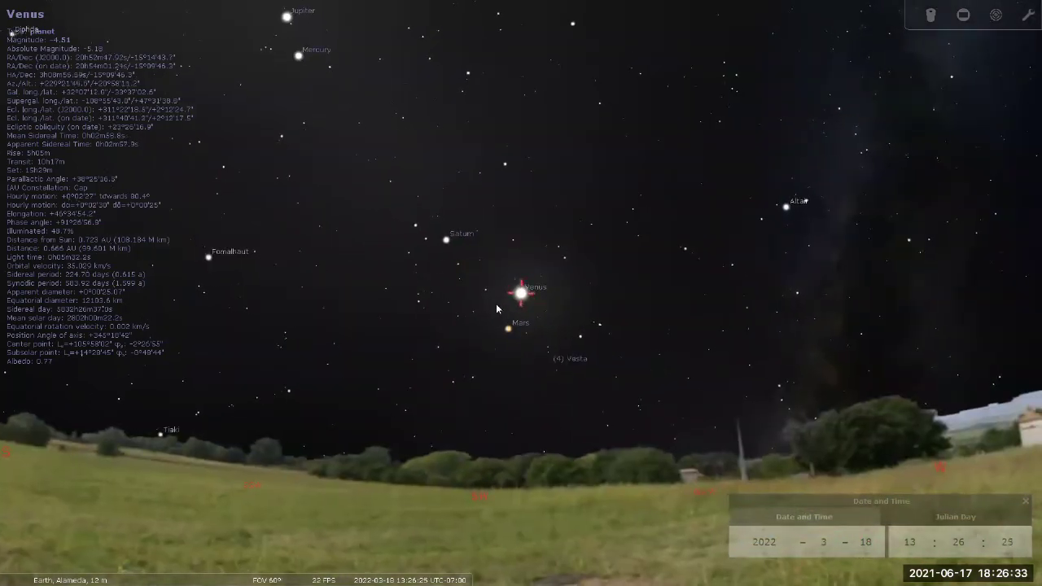
key("slash")
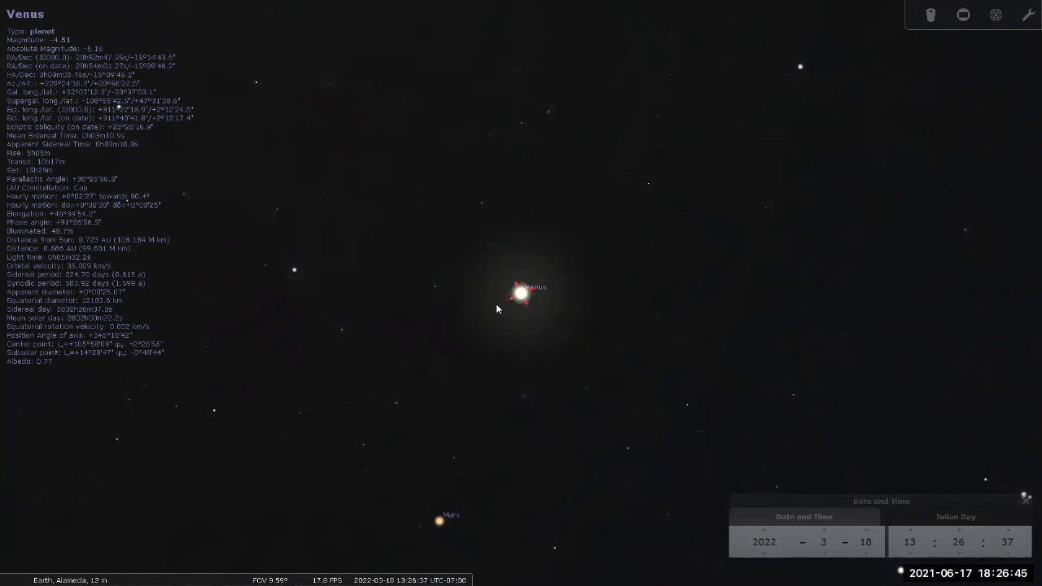
key("slash")
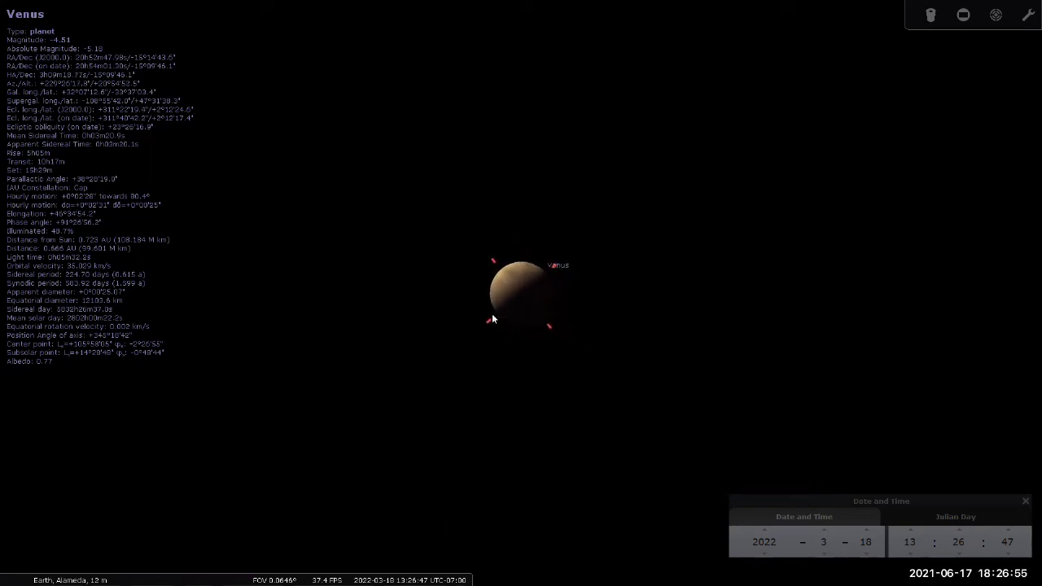
key("ctrl+a")
left_click_drag(491, 314, 542, 269)
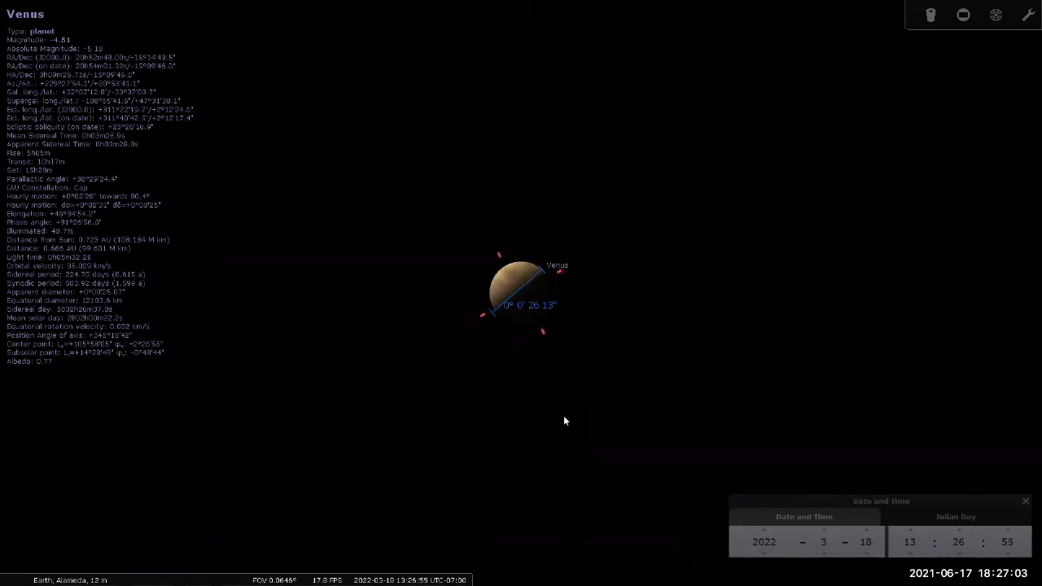
Switch to Notepad, add the line "quarter #2 - 0 deg 0' 26.13"", and widen the window so the entry fits on one line
key("alt+Tab")
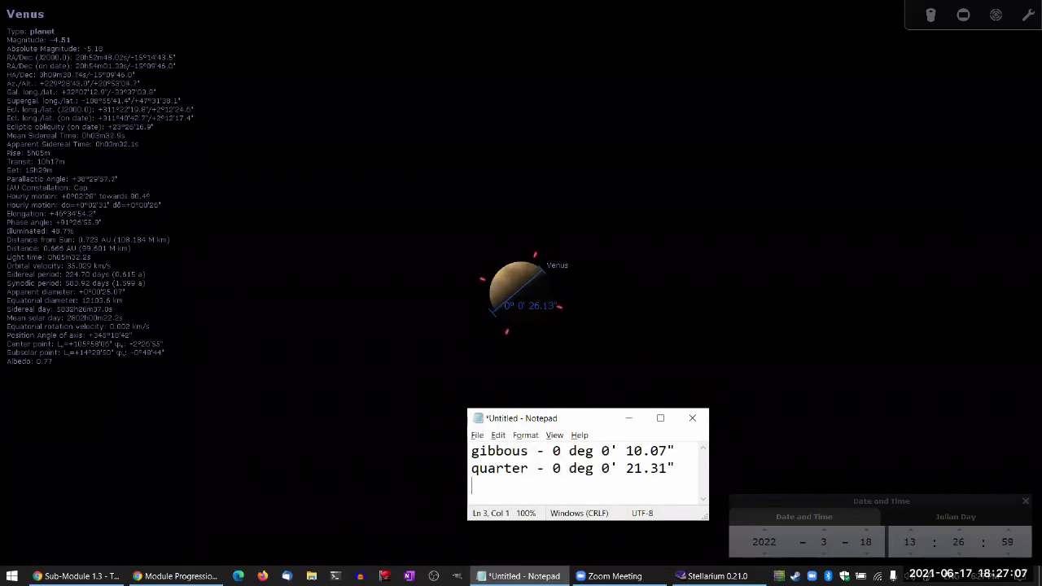
type("quarter #")
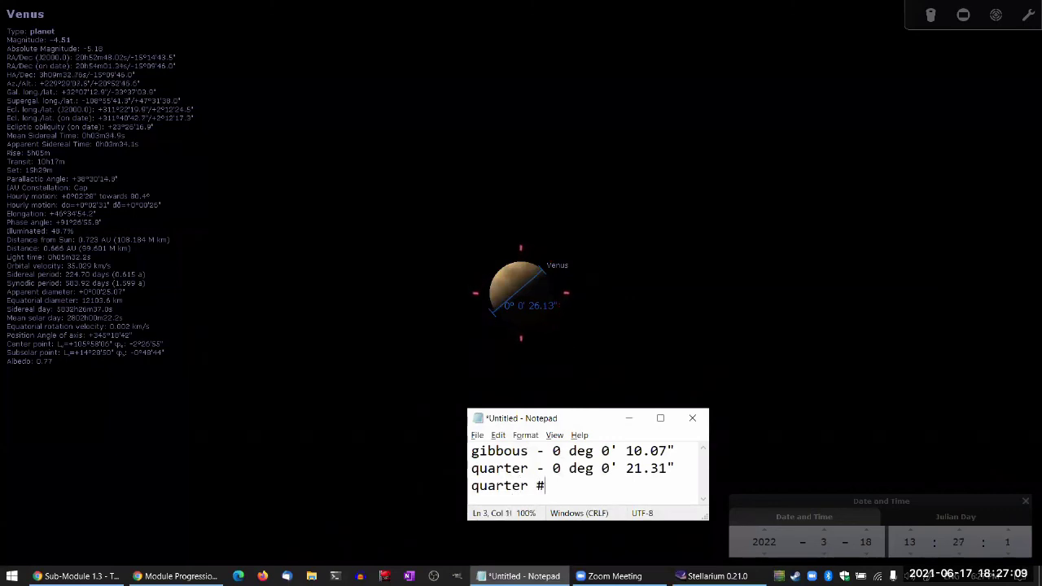
type("2 - 0 deg 0")
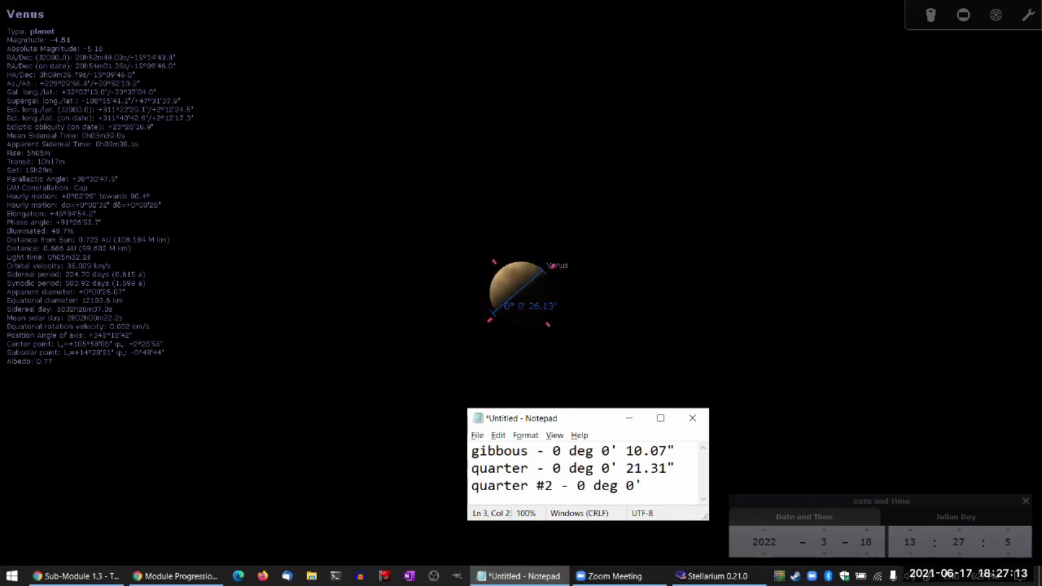
type("' 26.13\"")
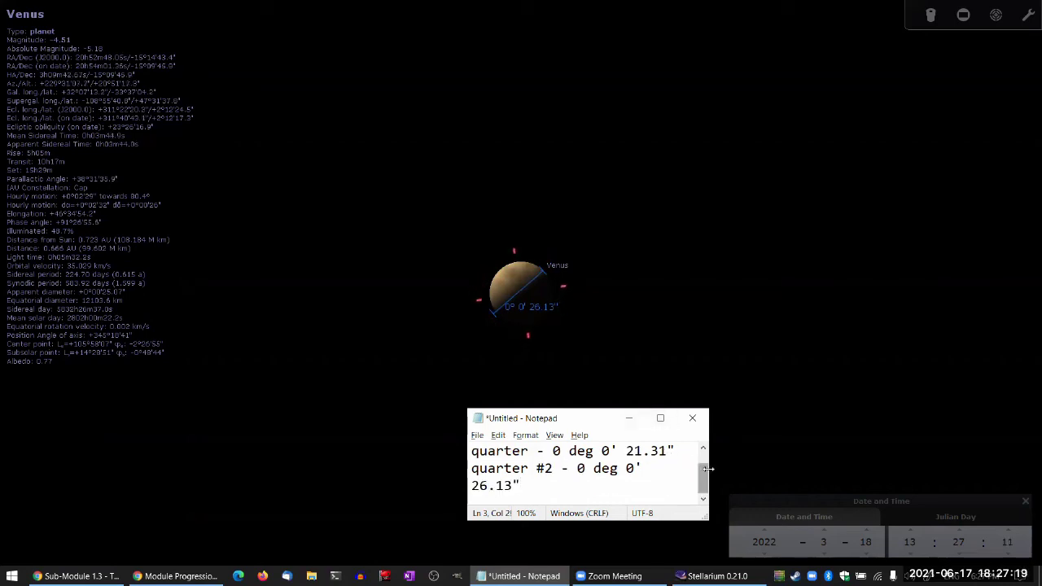
left_click_drag(731, 468, 743, 468)
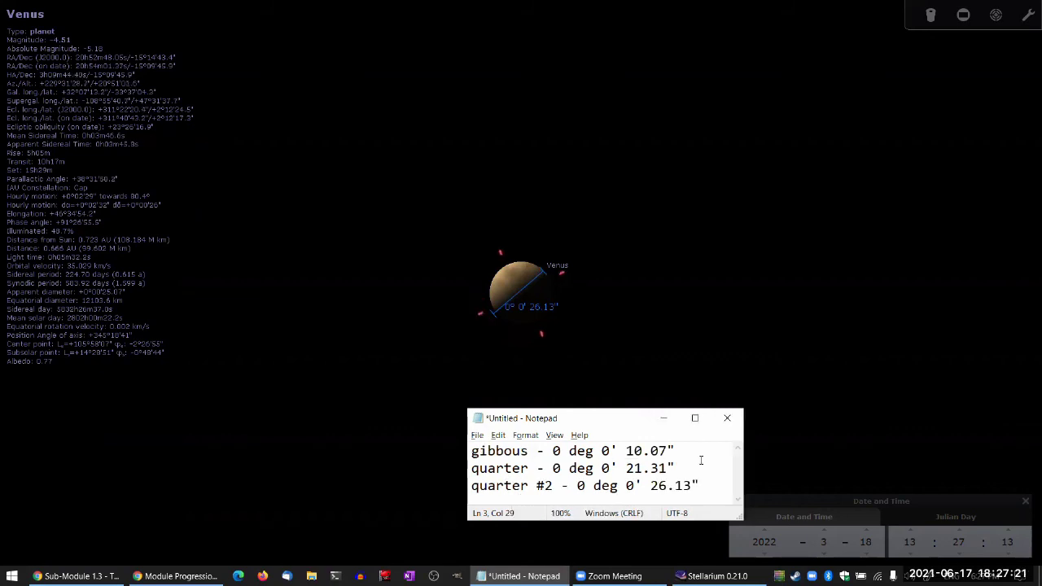
Return to Stellarium and advance the date day by day to 26 August 2022, following Venus's magnified disc past quarter phase
left_click(378, 354)
scroll(452, 368, "down", 3)
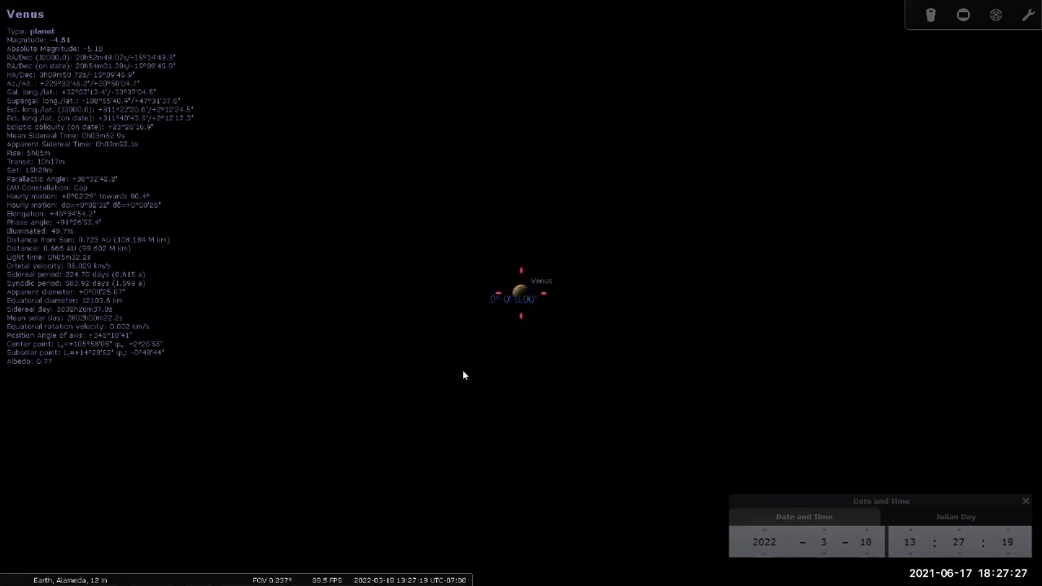
scroll(463, 373, "up", 3)
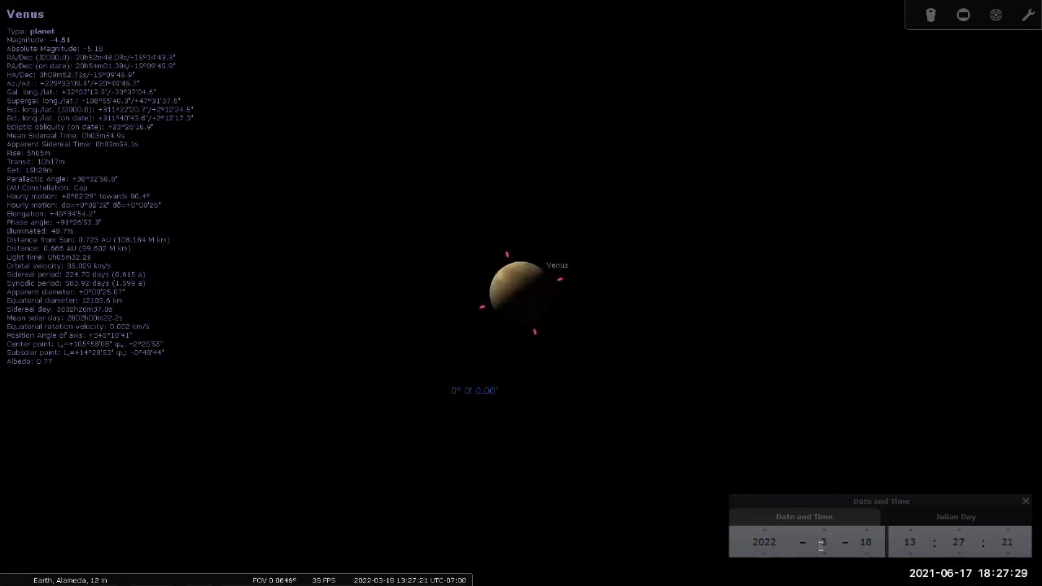
left_click(866, 545)
scroll(866, 545, "up", 10)
scroll(866, 545, "up", 10)
scroll(866, 544, "up", 20)
scroll(866, 545, "up", 12)
scroll(867, 545, "up", 7)
scroll(867, 544, "up", 13)
scroll(867, 544, "up", 9)
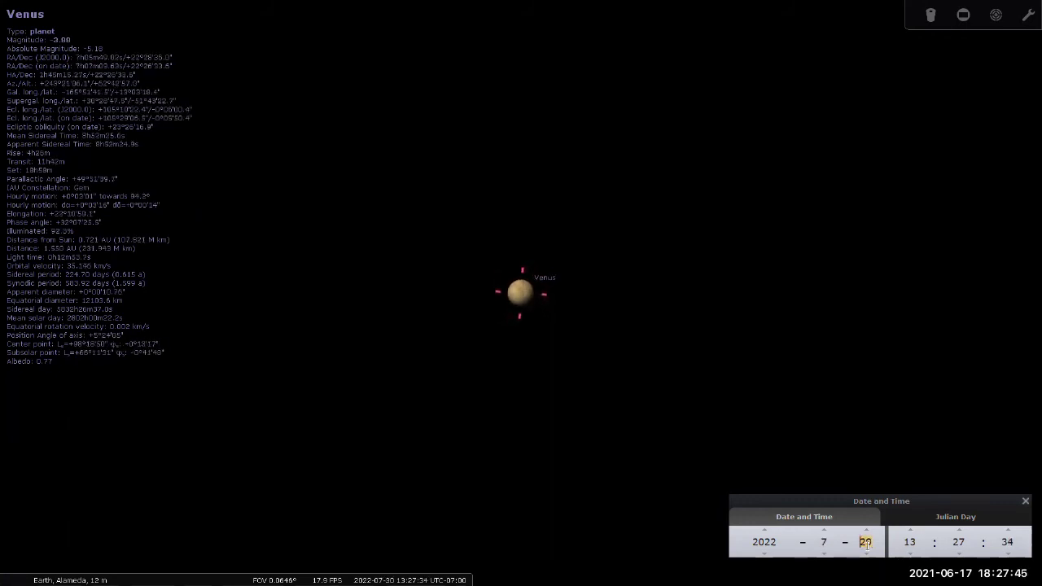
scroll(867, 544, "up", 11)
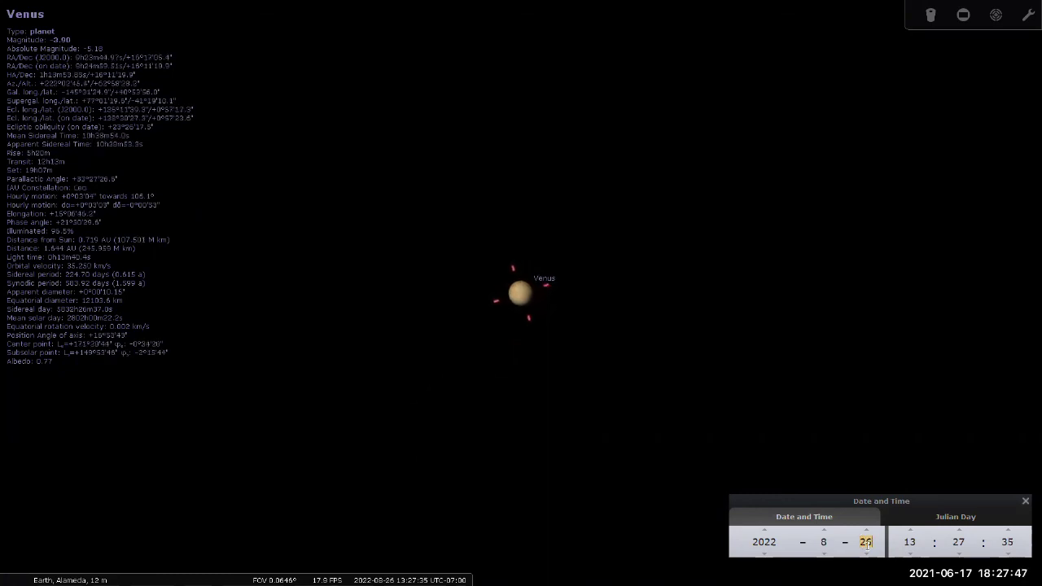
Magnify Venus further after checking its surrounding sky, and advance the date day by day to 15 September 2022
scroll(757, 431, "down", 5)
scroll(591, 376, "down", 5)
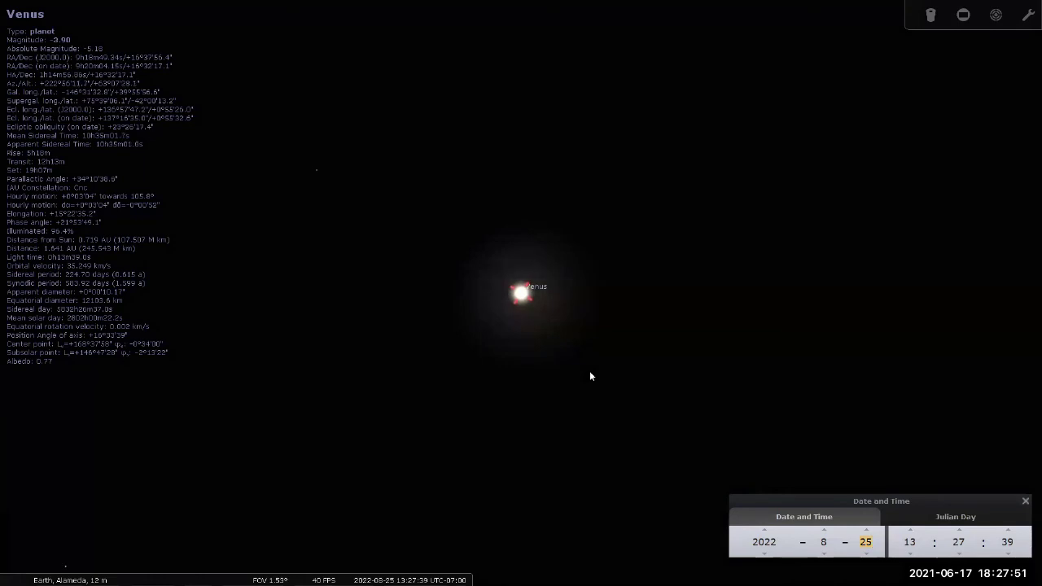
scroll(591, 377, "up", 5)
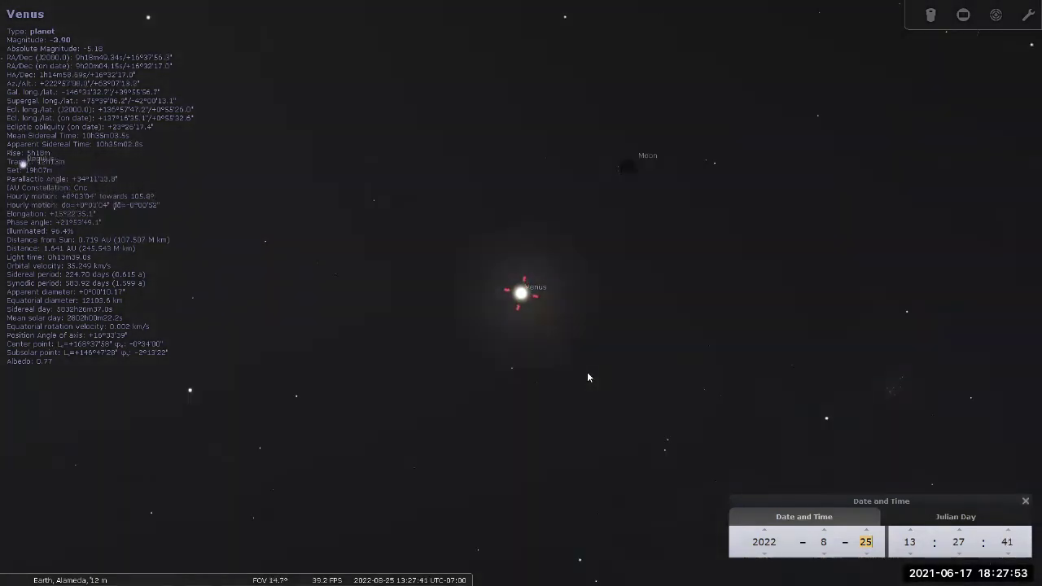
scroll(590, 376, "up", 3)
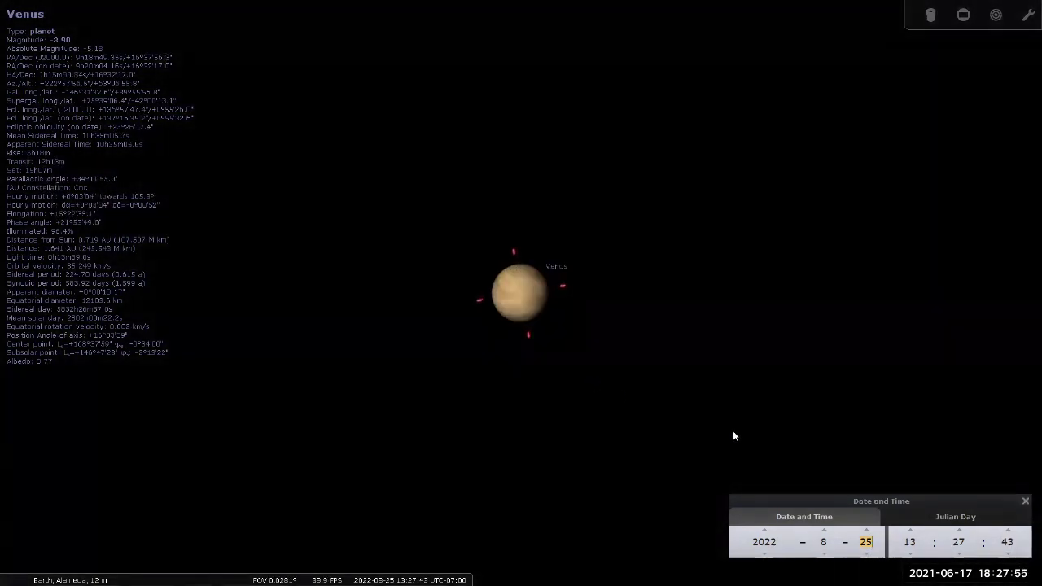
scroll(868, 538, "up", 20)
scroll(868, 539, "up", 1)
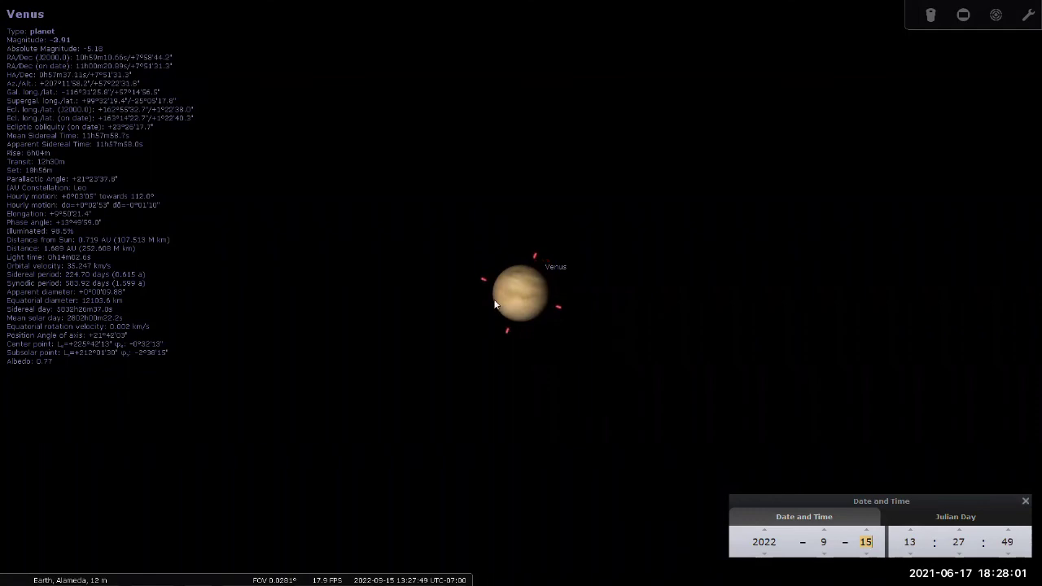
Show Venus and the Sun together in a wide sky view on 15 September 2022
scroll(452, 266, "up", 2)
scroll(511, 285, "down", 3)
scroll(508, 281, "down", 8)
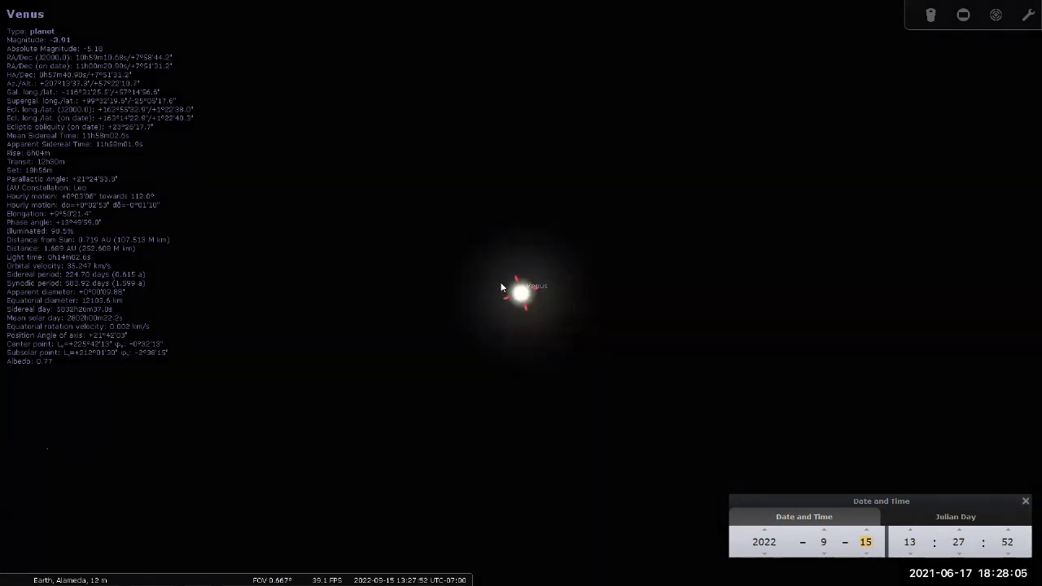
scroll(502, 284, "down", 5)
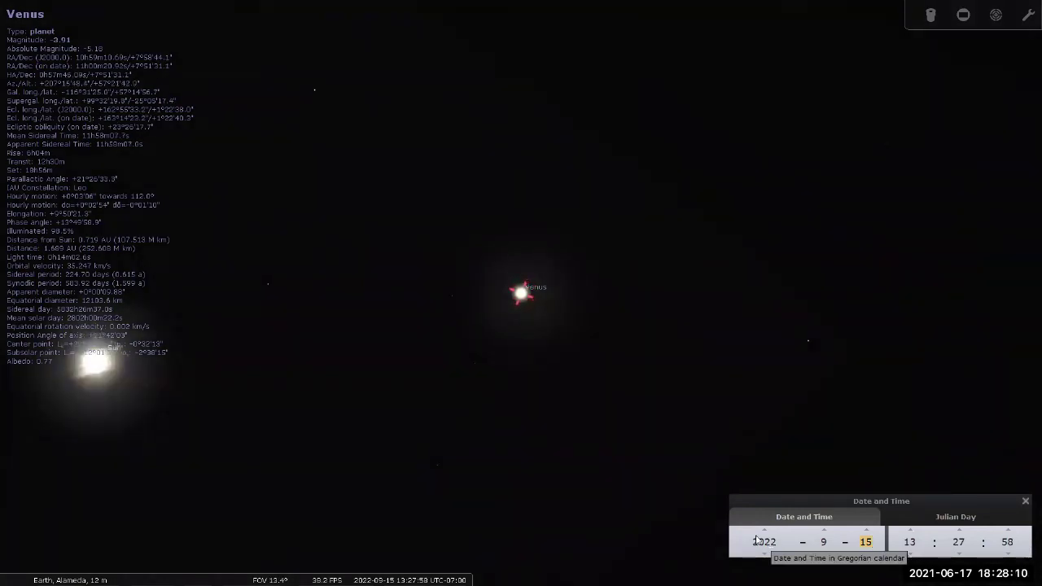
scroll(330, 477, "down", 3)
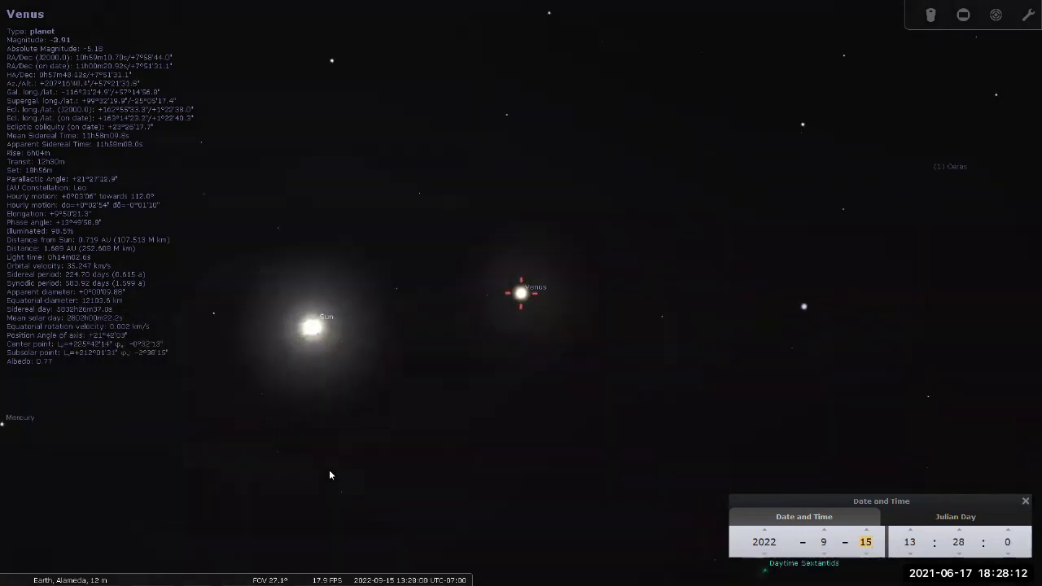
scroll(342, 473, "down", 5)
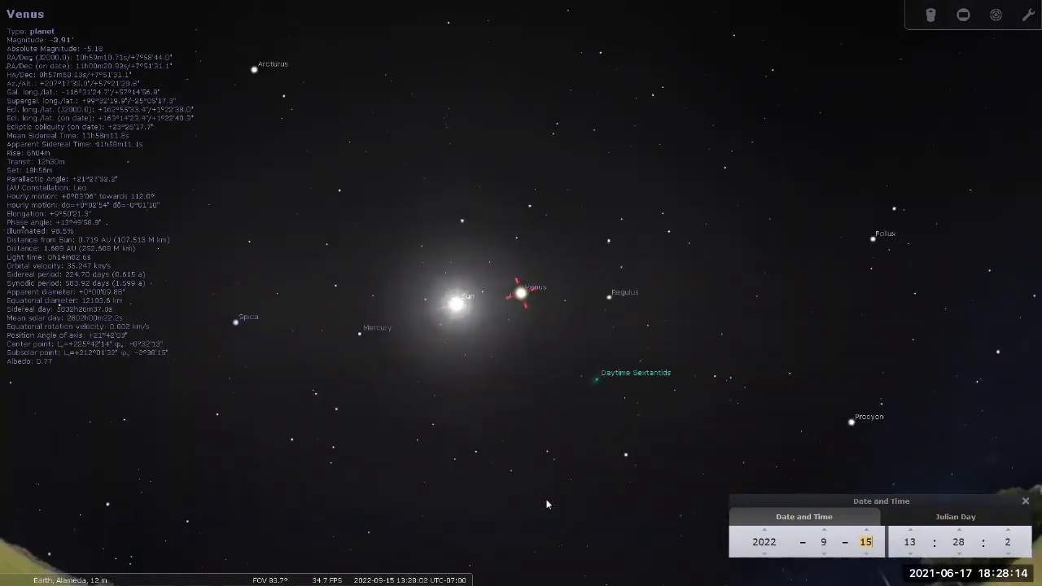
Lower the view until the southern horizon shows beneath the Sun and Venus, and turn on the atmosphere
left_click_drag(544, 506, 553, 471)
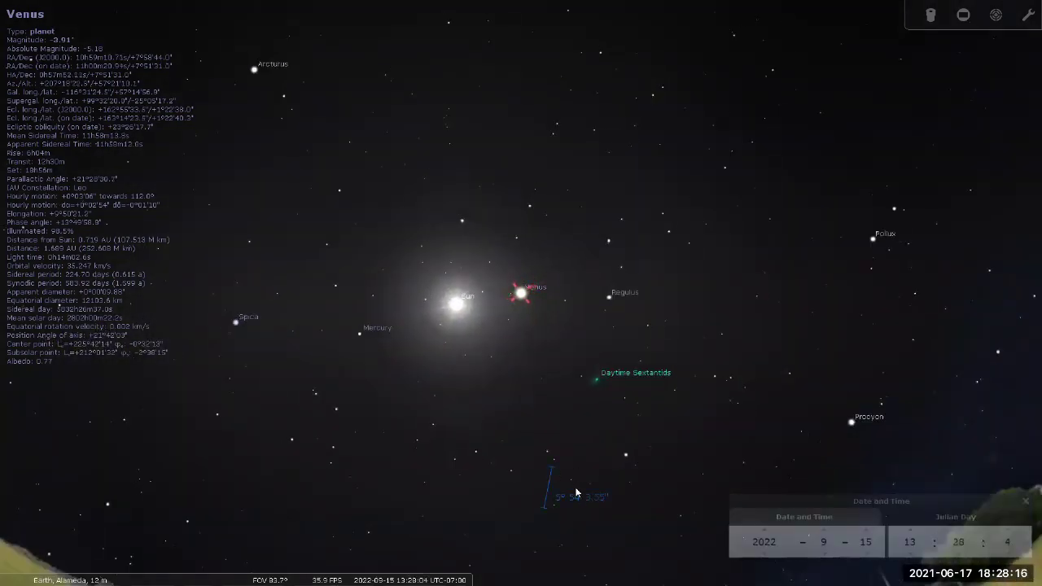
key("Down")
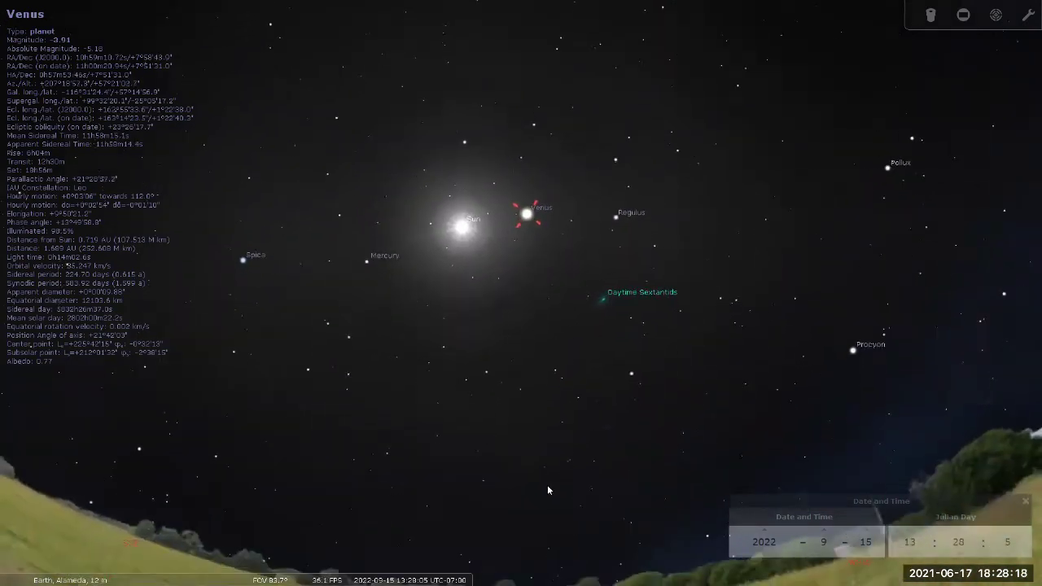
mouse_move(151, 575)
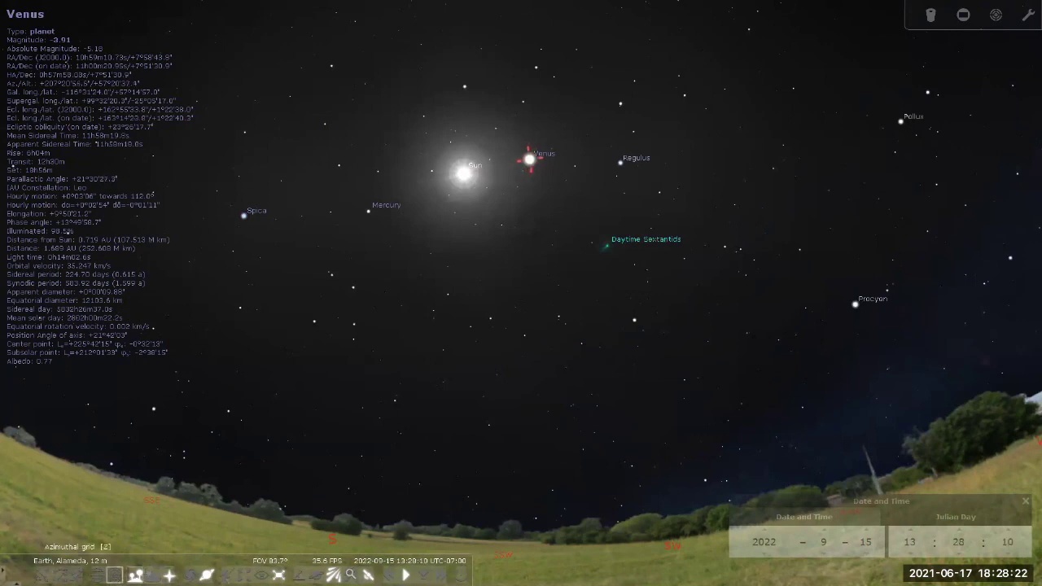
left_click(152, 575)
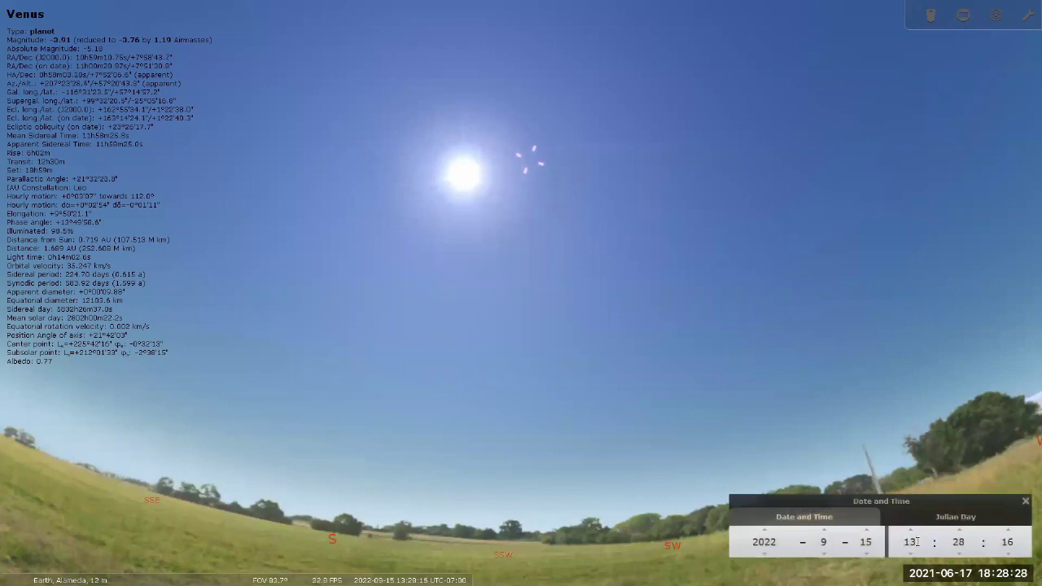
Set the hour to 18 and turn the view westward to follow the Sun and Venus towards sunset
scroll(915, 541, "down", 1)
scroll(912, 541, "up", 3)
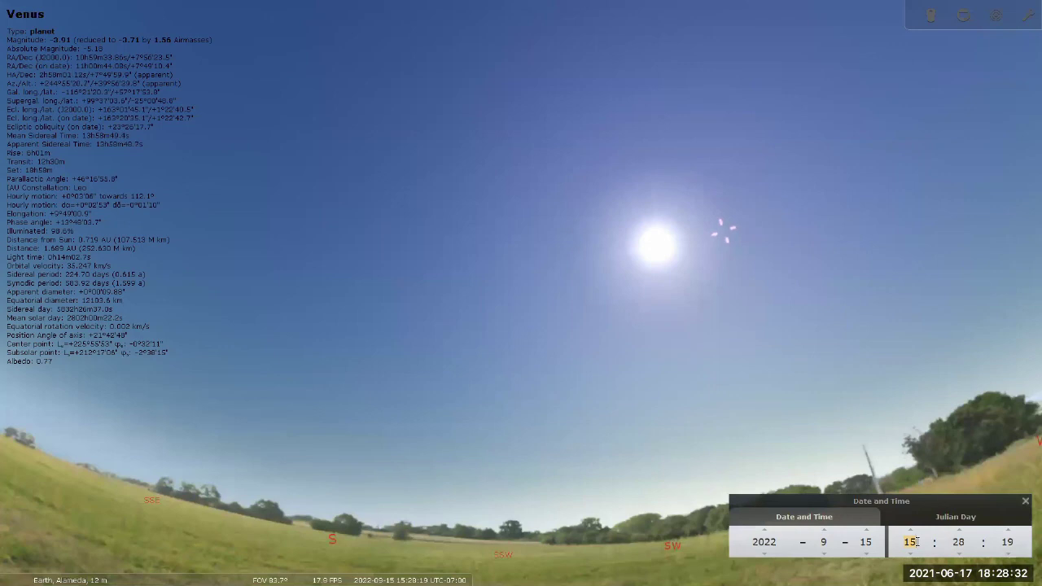
key("Down")
key("Right")
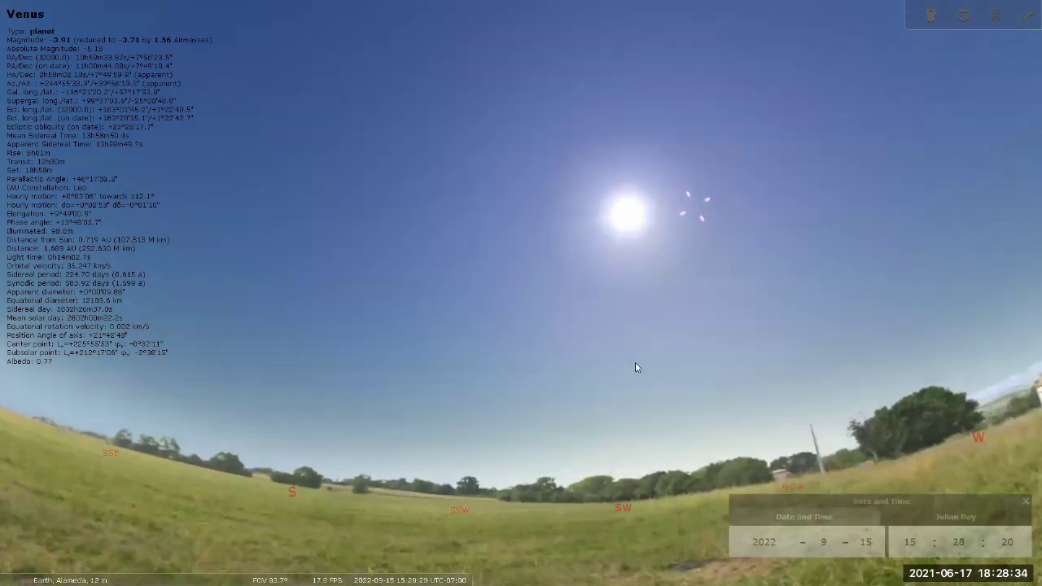
key("Right")
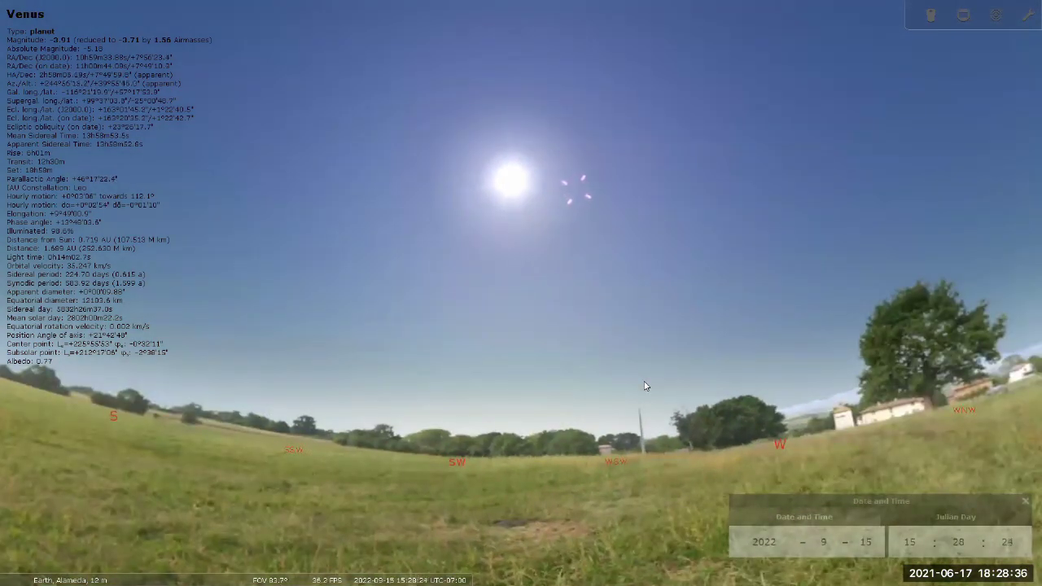
left_click(912, 540)
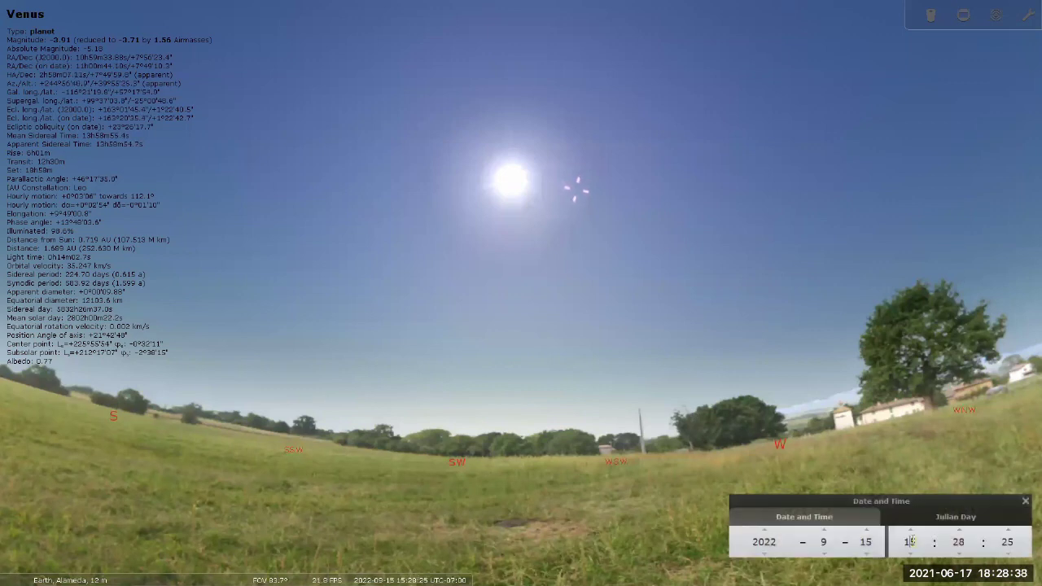
scroll(912, 541, "up", 2)
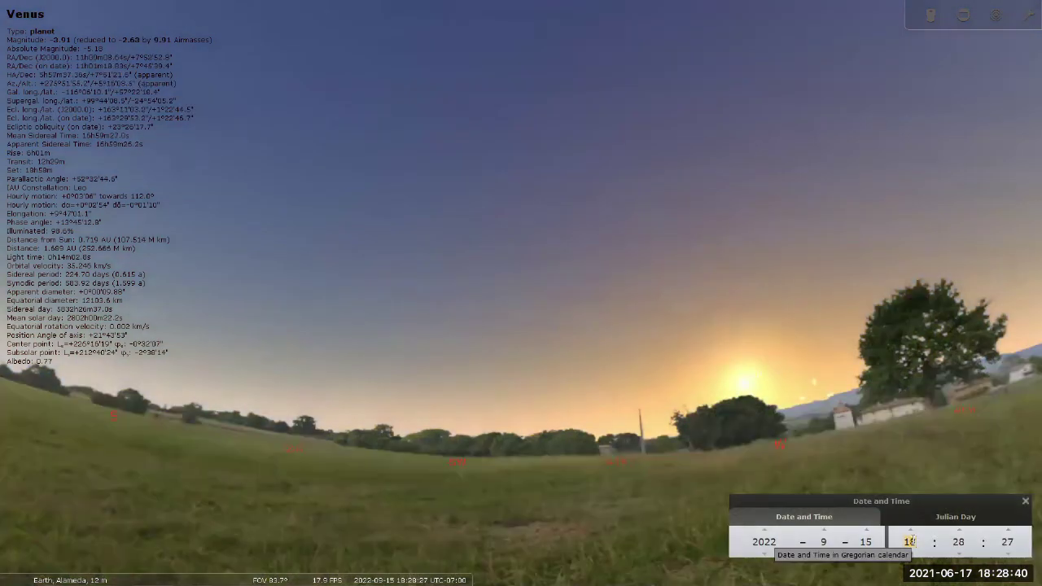
Turn the view to the southeastern horizon and set the hour to 6 to show Venus in the dawn sky
scroll(910, 542, "down", 6)
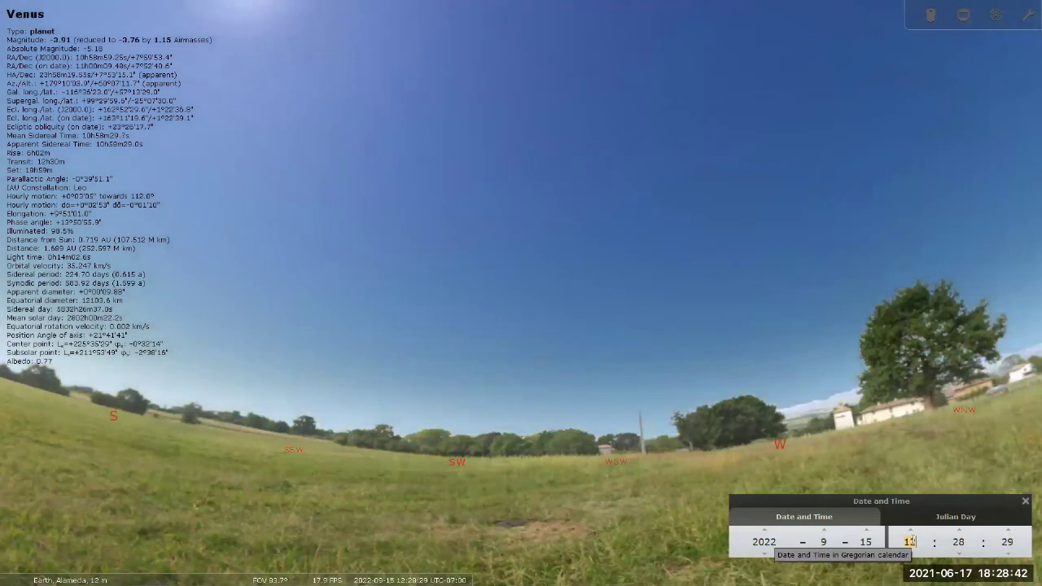
left_click_drag(518, 427, 844, 442)
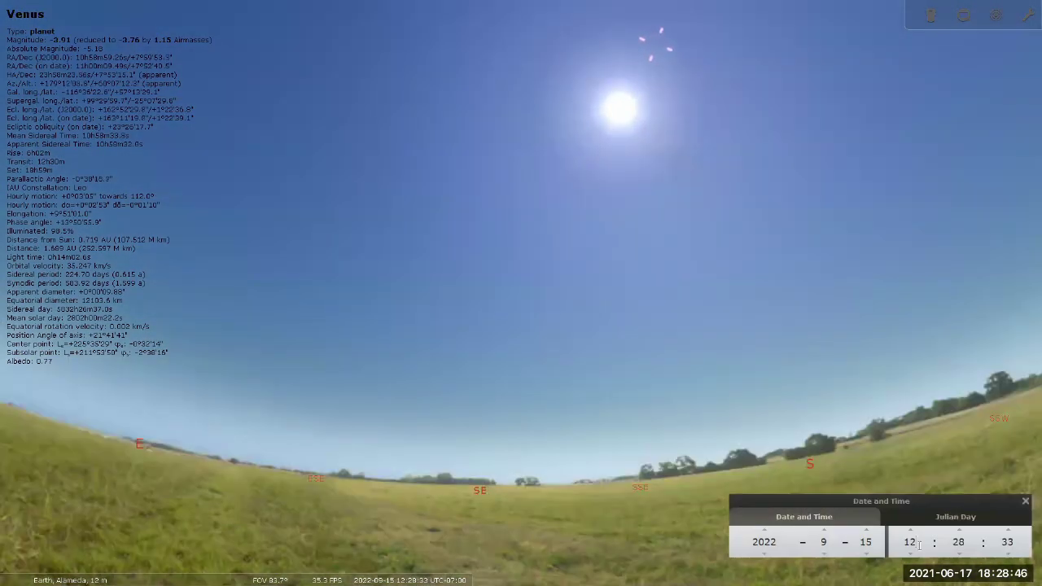
scroll(911, 542, "down", 2)
scroll(919, 546, "down", 2)
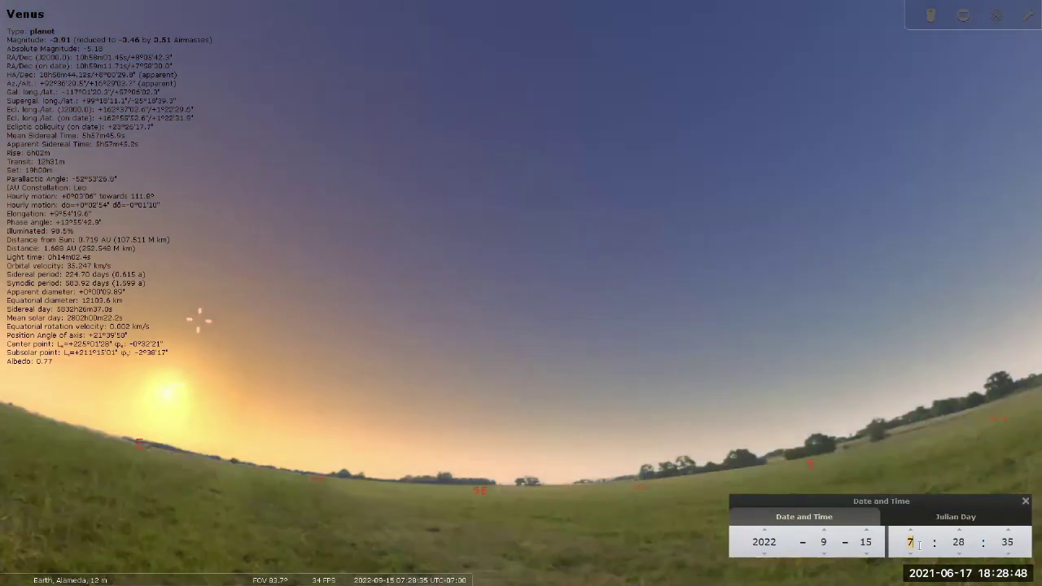
scroll(919, 546, "down", 1)
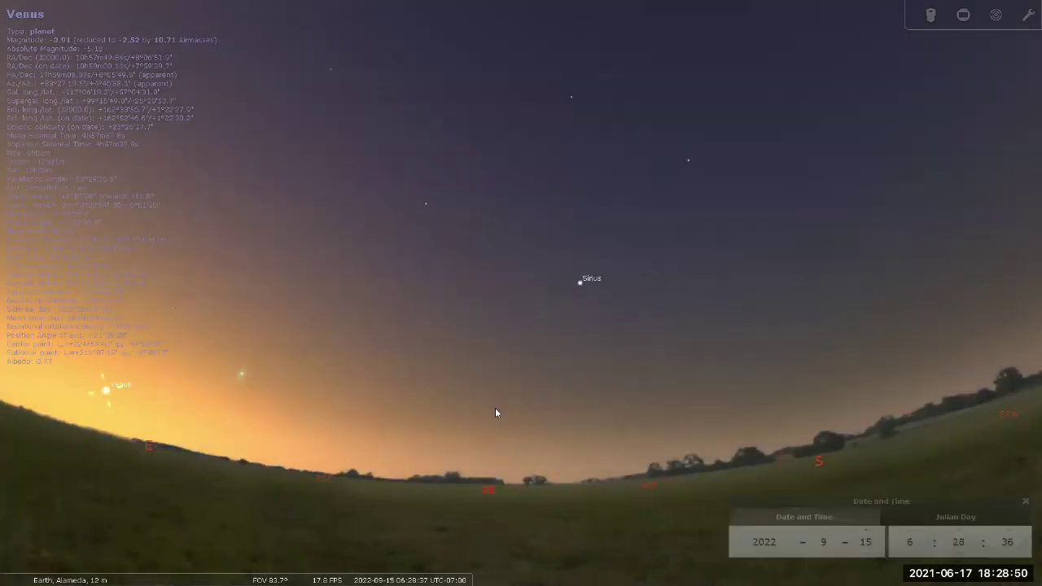
Magnify Venus's disc in the dawn sky above the eastern horizon, and return to a wider view centred on the planet
scroll(511, 197, "up", 5)
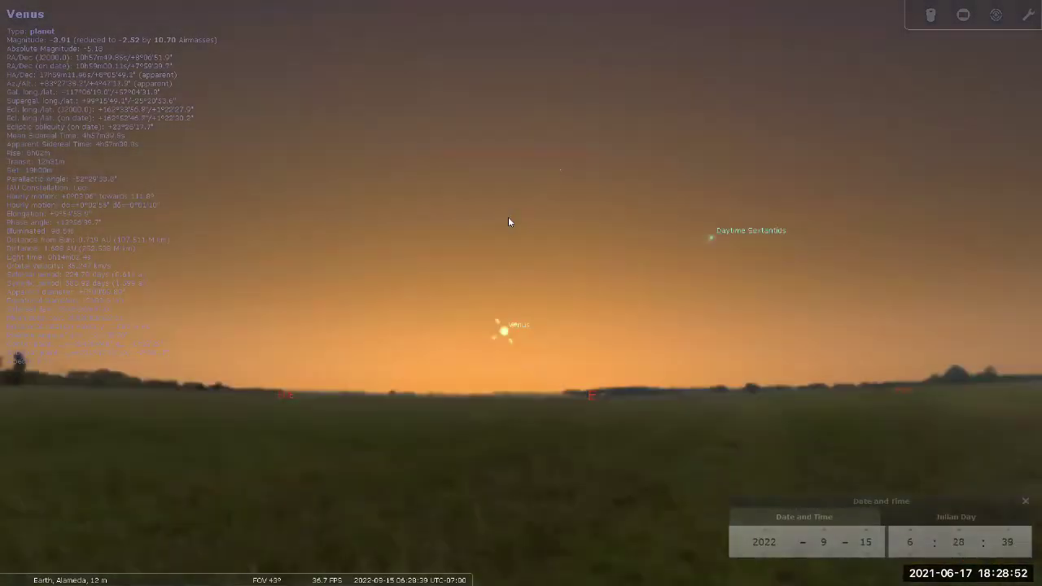
scroll(509, 221, "up", 3)
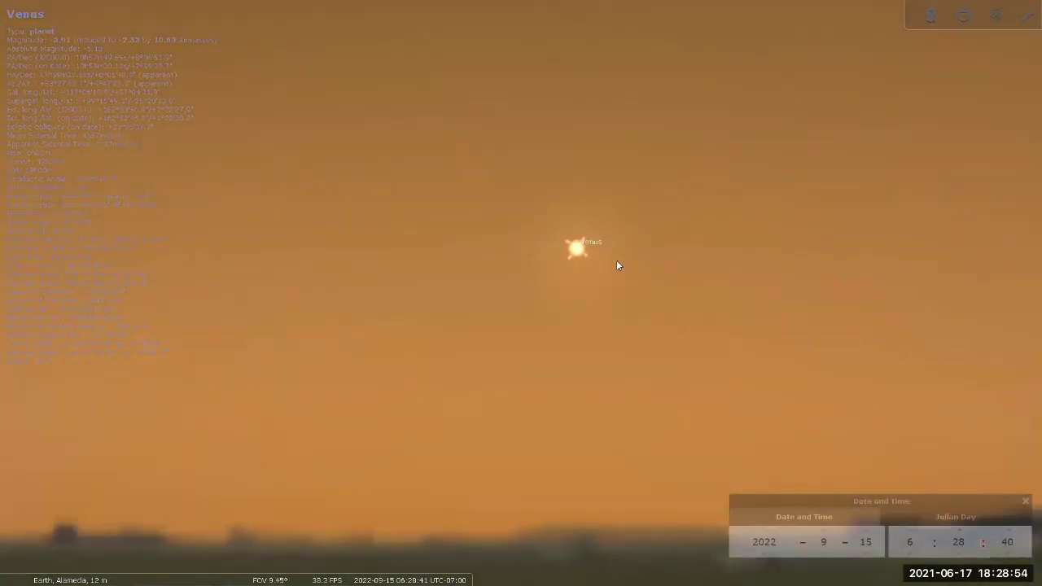
scroll(616, 263, "up", 5)
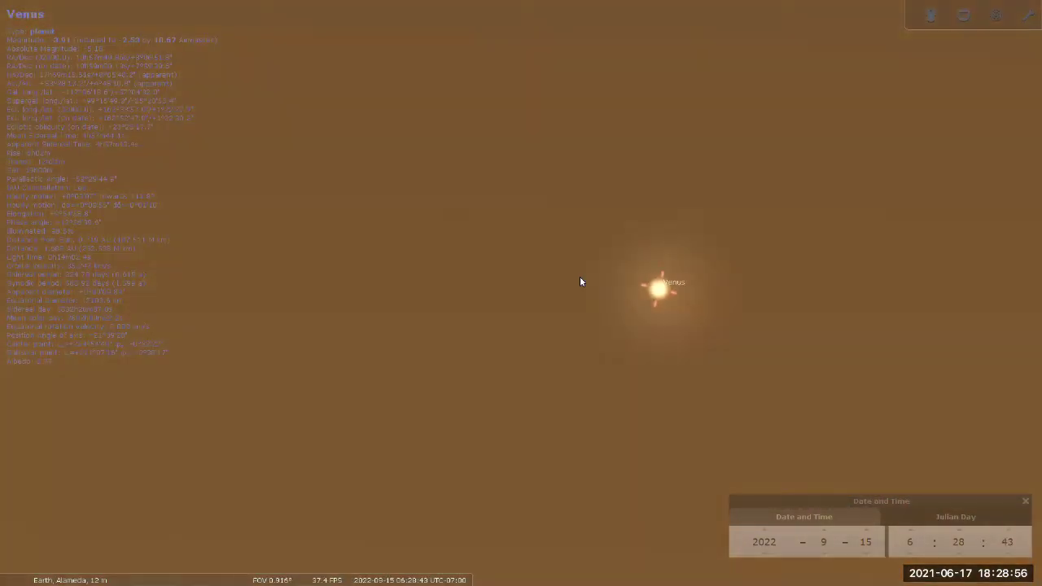
scroll(461, 276, "up", 5)
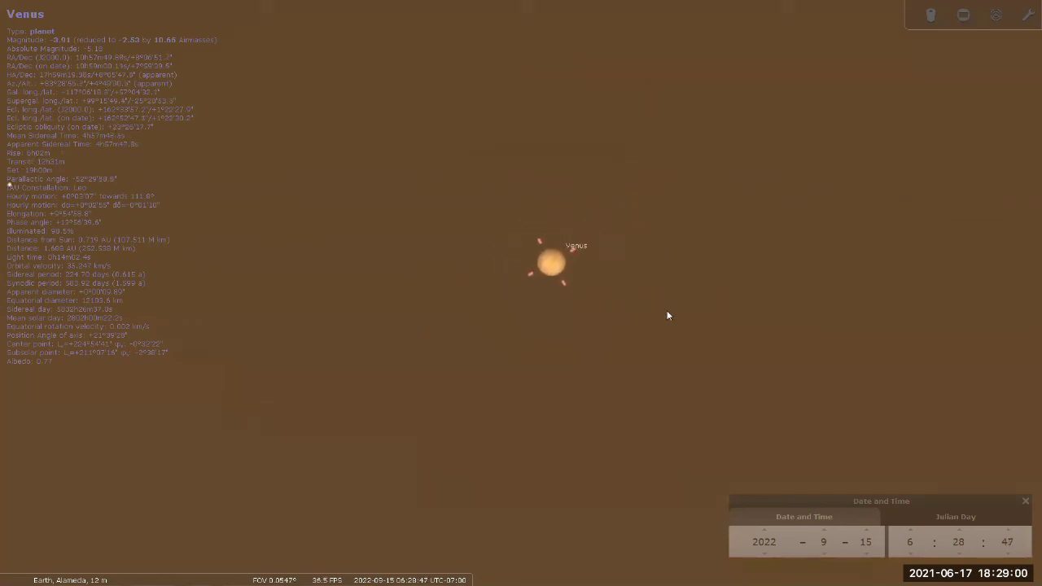
scroll(677, 304, "down", 5)
scroll(678, 296, "down", 8)
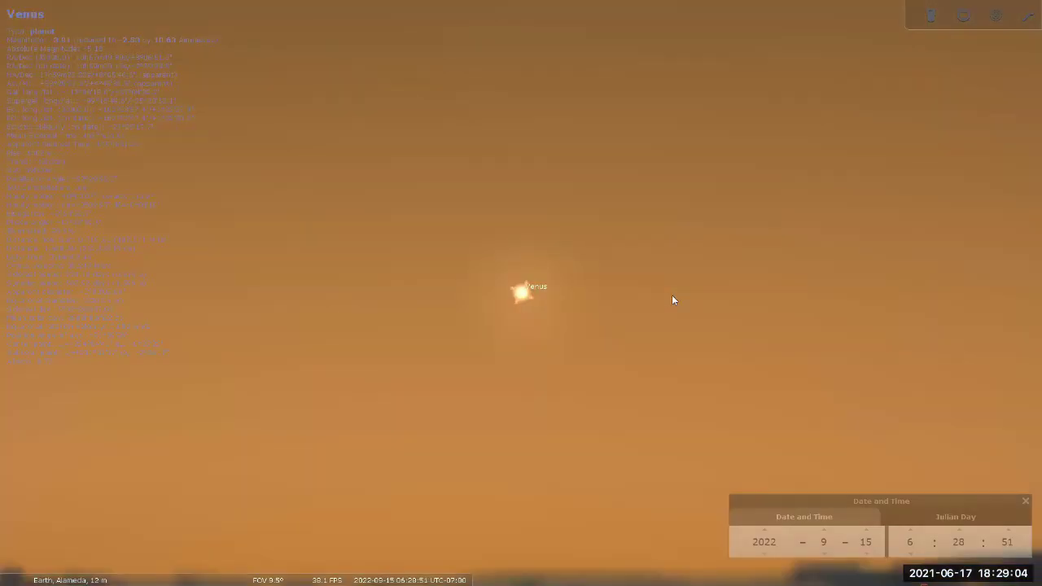
Enlarge Venus's disc in the dawn sky and measure across its diameter with the Angle Measure tool
scroll(664, 293, "up", 6)
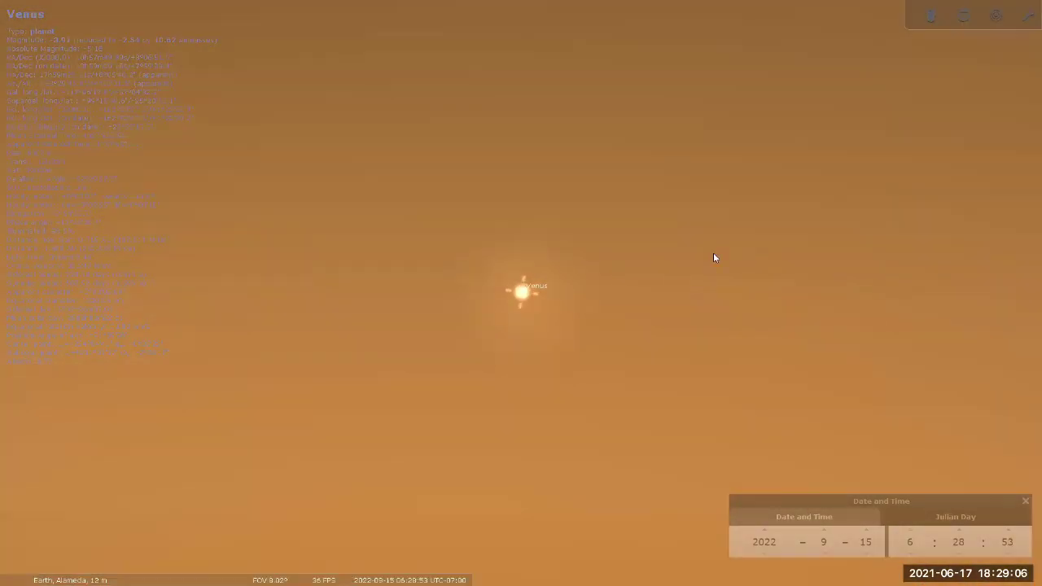
scroll(791, 178, "up", 8)
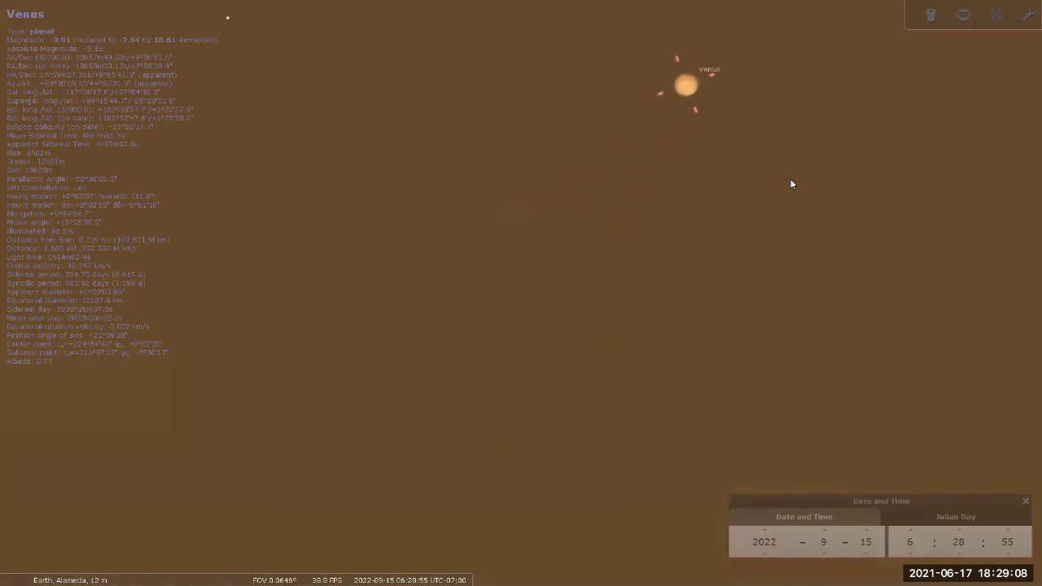
scroll(790, 200, "up", 4)
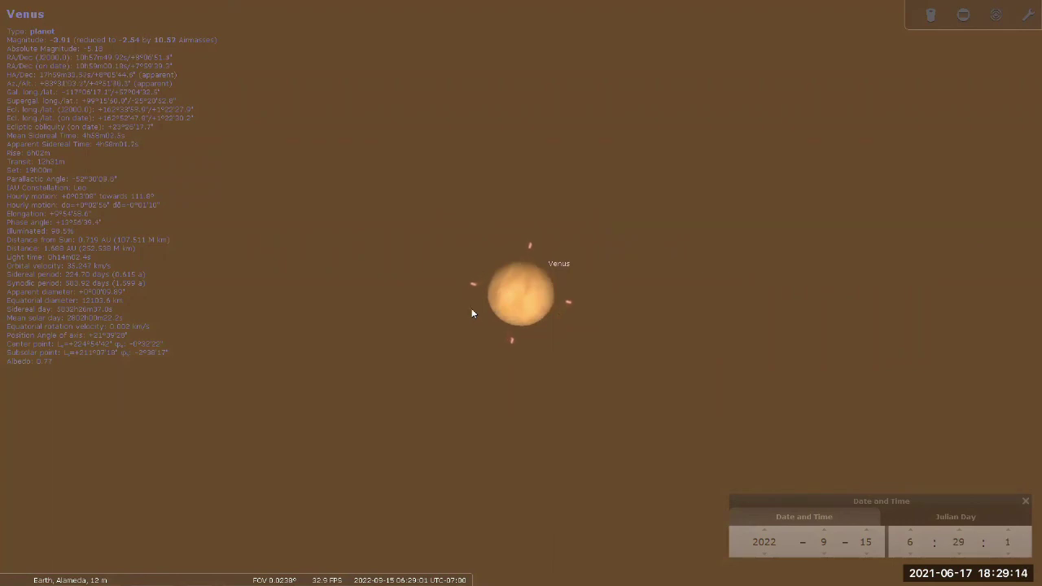
mouse_move(203, 582)
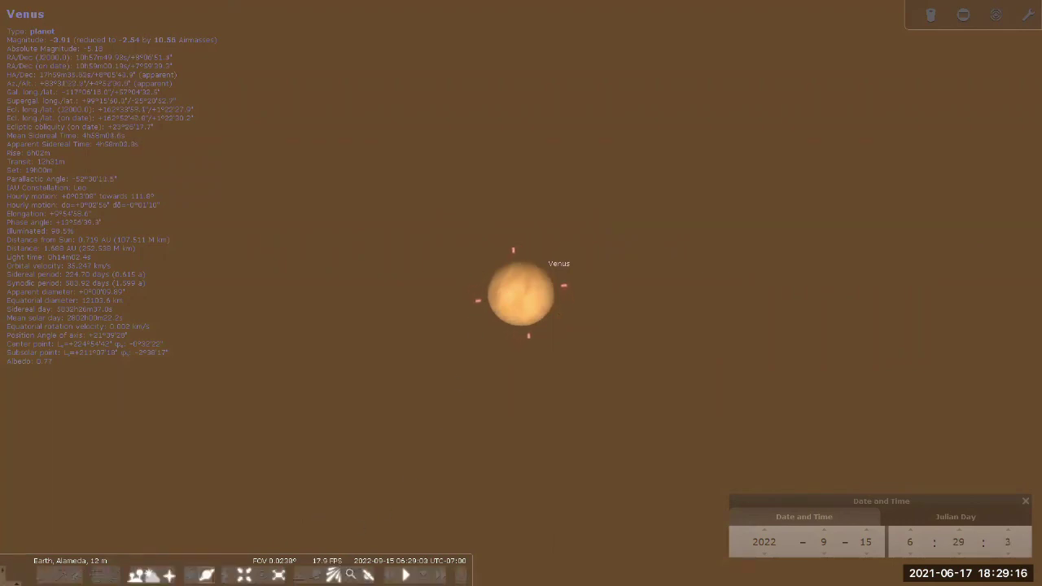
left_click(299, 575)
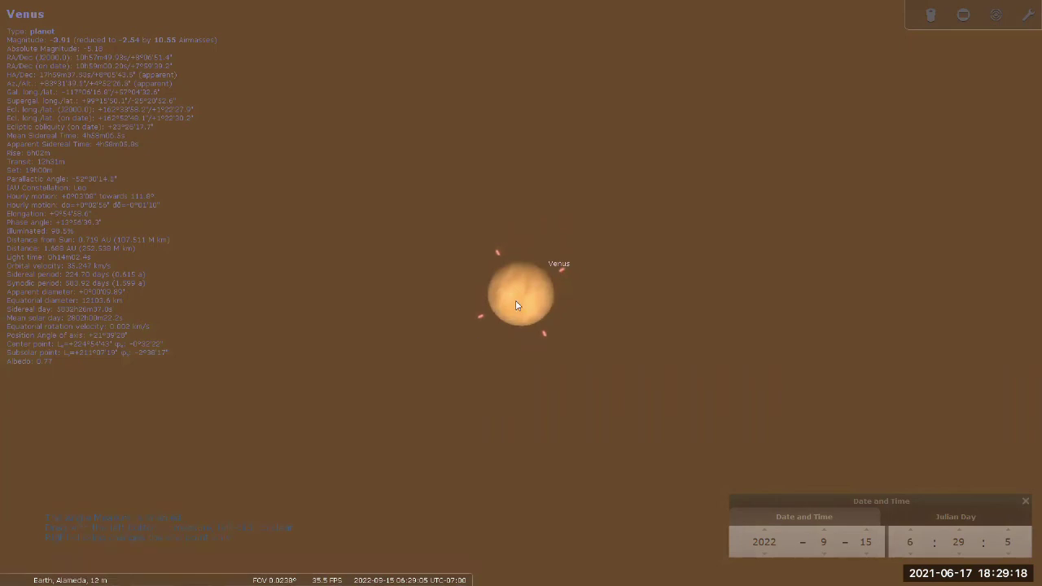
left_click_drag(489, 289, 547, 303)
Enlarge the screen around Venus to 200% with Magnifier to read the measured angle, and return to 100%
key("super+plus")
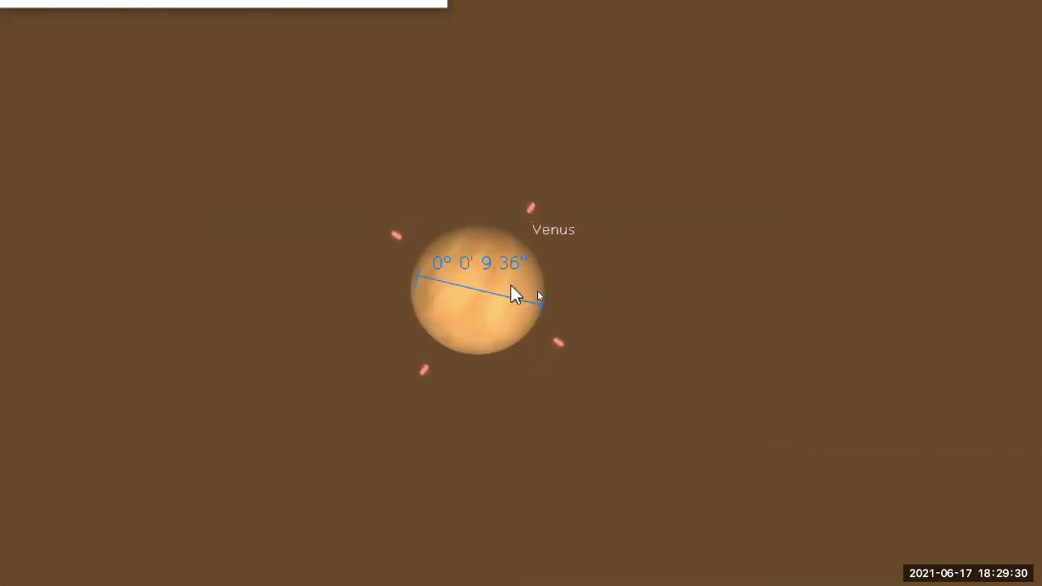
key("super+minus")
key("super+minus")
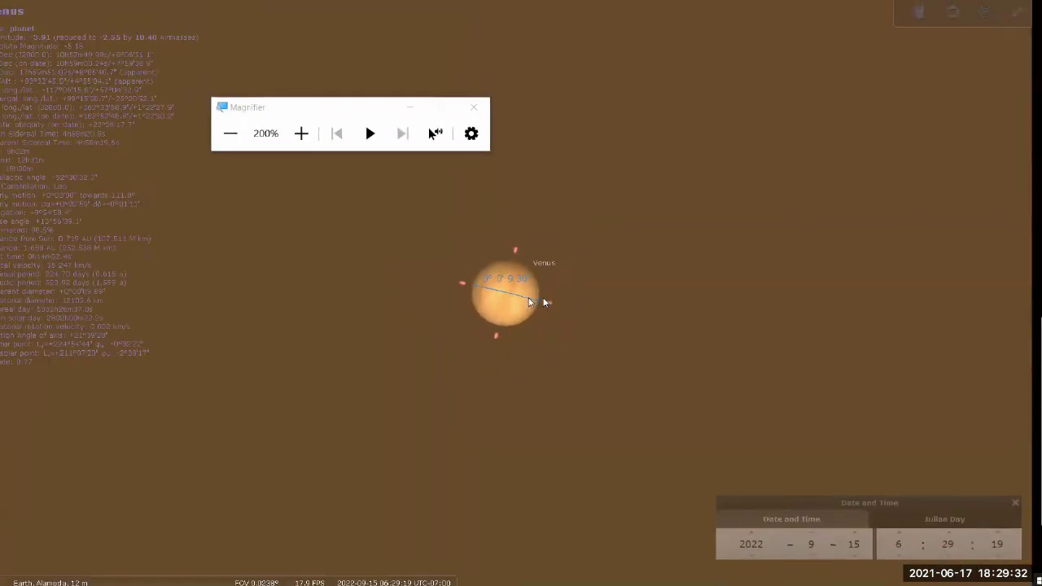
Remeasure the diameter of Venus's disc and add the line "full - 0 deg 0' 9.33"" to the Notepad list
key("alt+Tab")
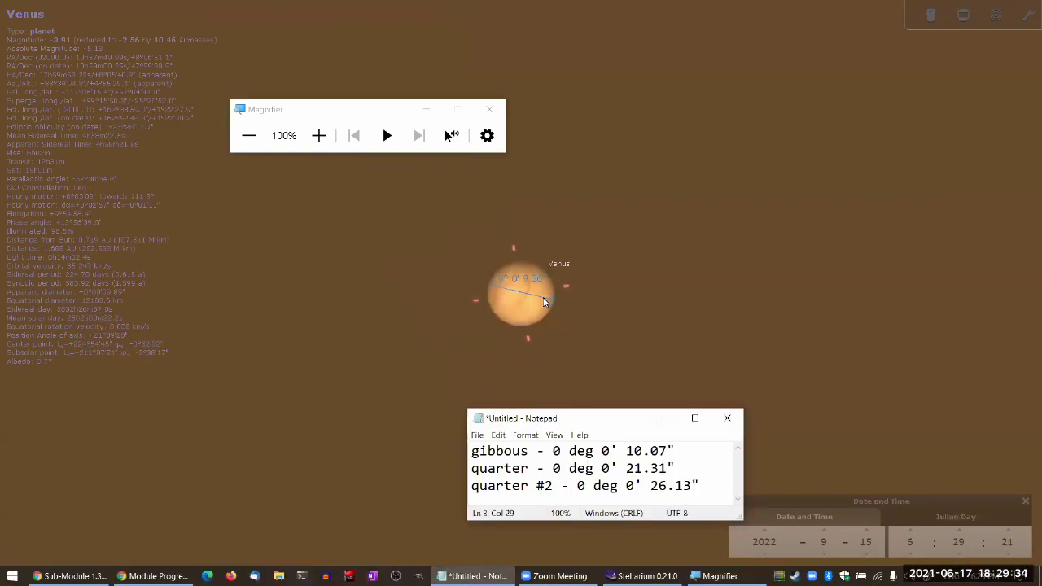
left_click(631, 409)
key("alt+Tab")
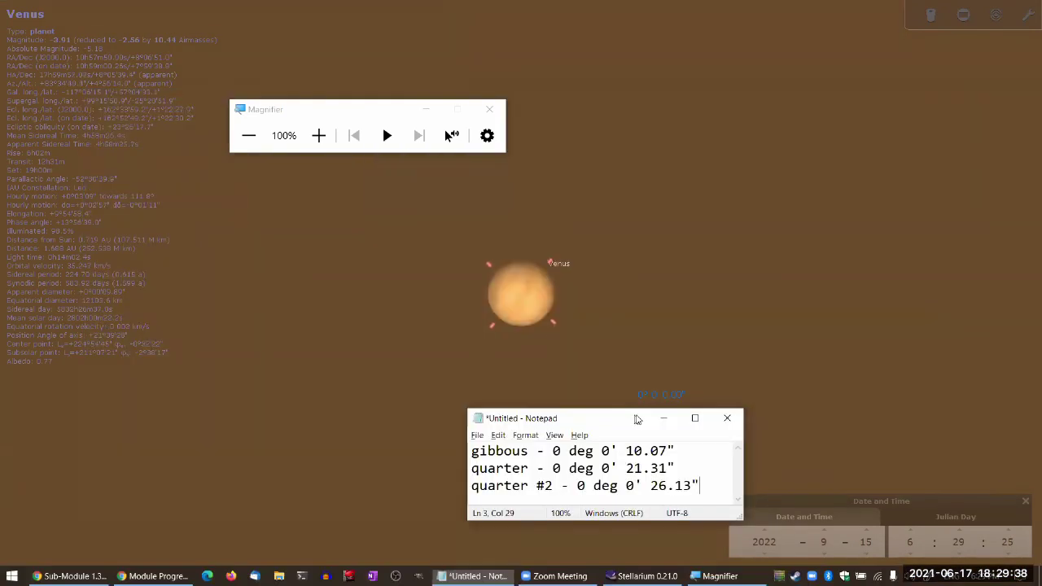
mouse_move(491, 284)
left_mouse_down()
mouse_move(569, 310)
mouse_move(550, 311)
left_mouse_up()
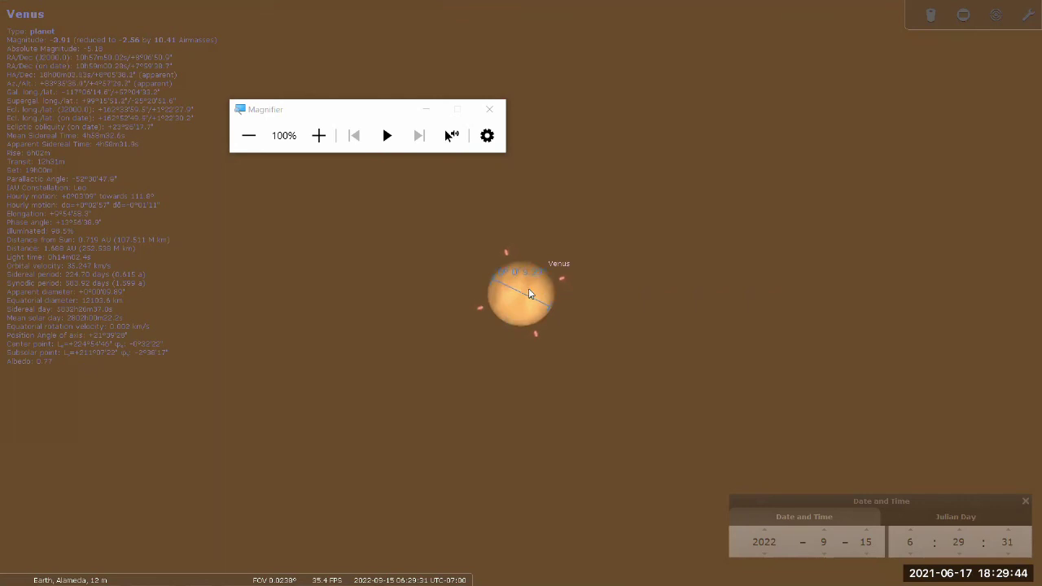
key("alt+Tab")
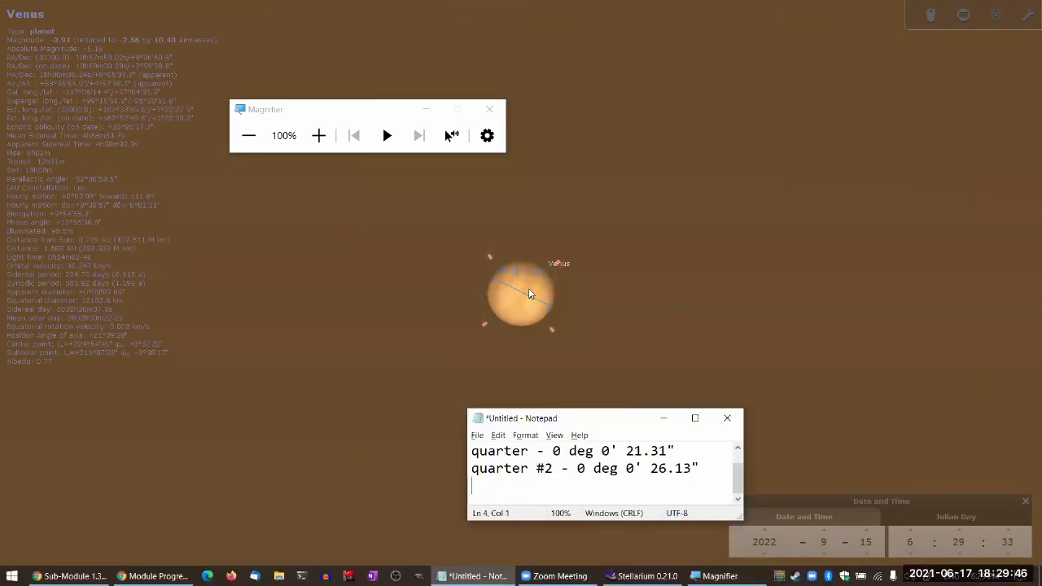
type("full - 0 deg 0' 9.33\"")
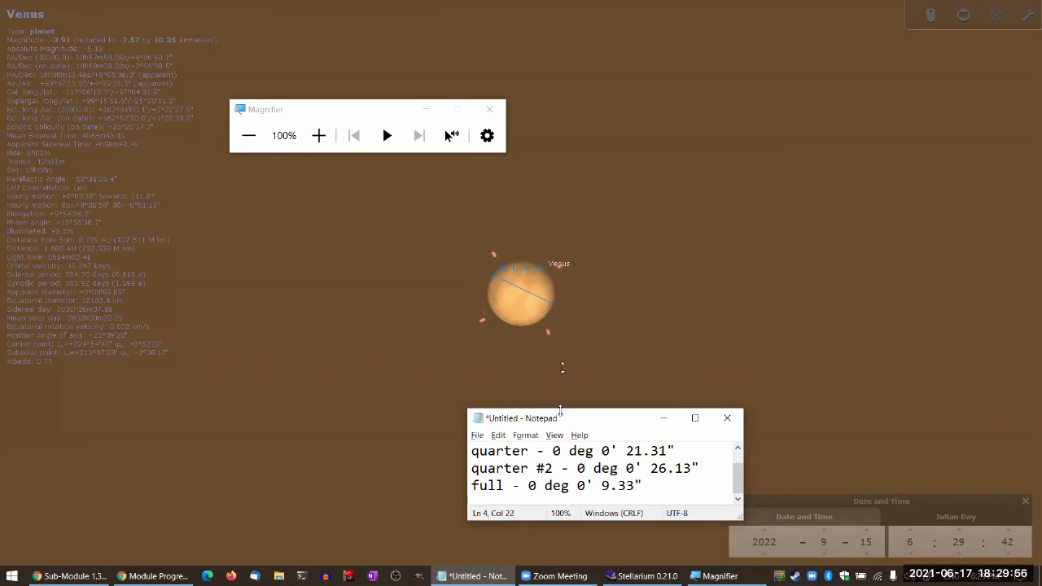
Make the Notepad window taller to show every noted phase, minimize it and close Magnifier
left_click_drag(560, 409, 562, 368)
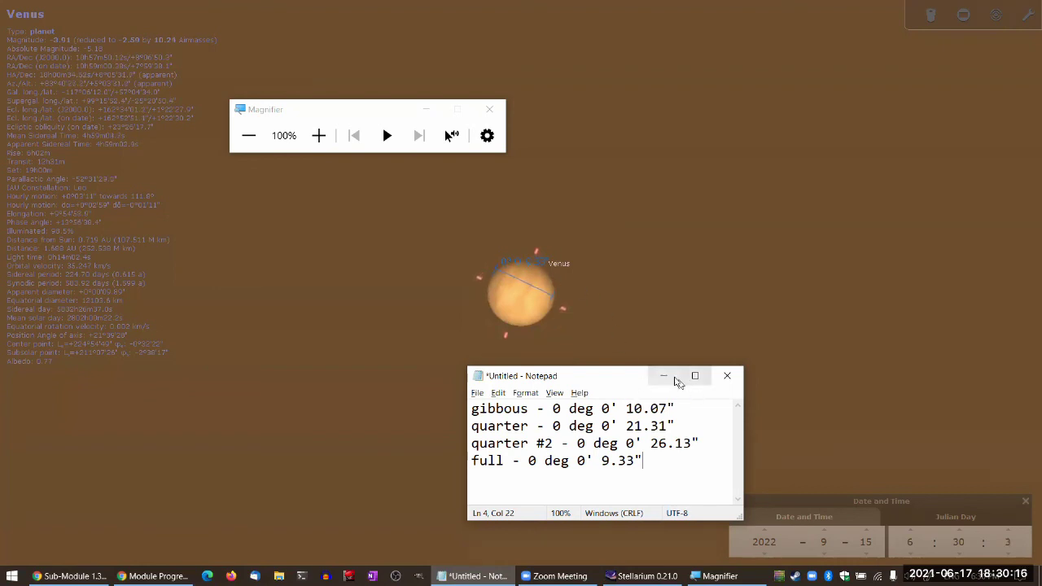
left_click(666, 378)
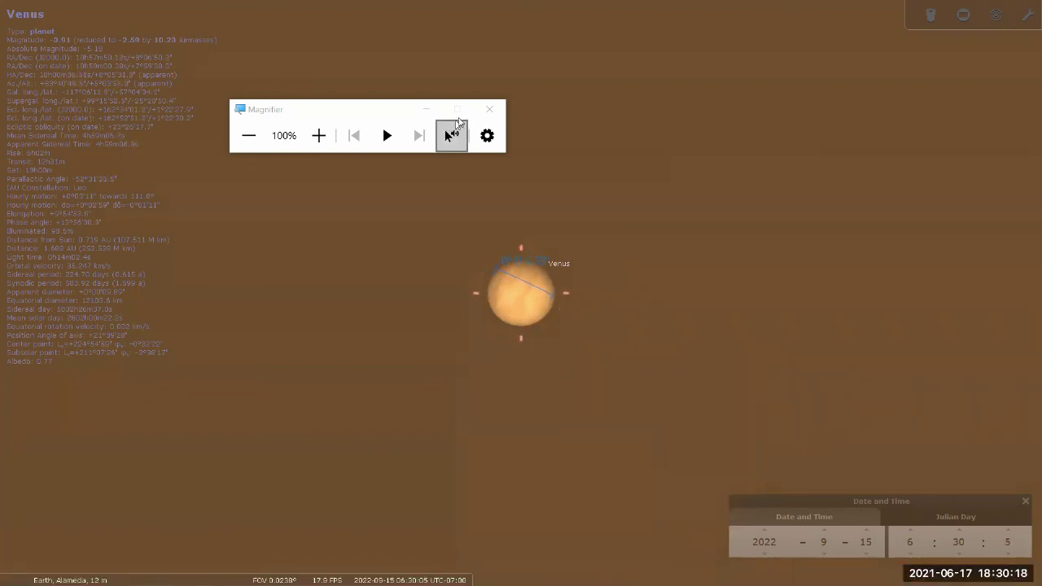
left_click(488, 110)
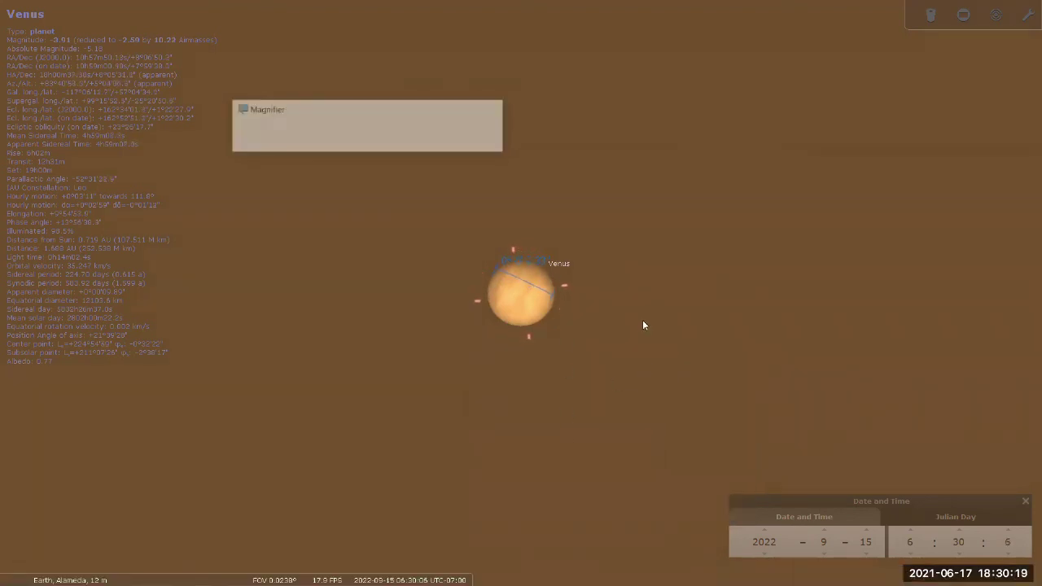
Deselect Venus and widen the field of view until the eastern horizon shows beneath the planet
right_click(547, 412)
scroll(636, 346, "down", 3)
scroll(634, 345, "down", 5)
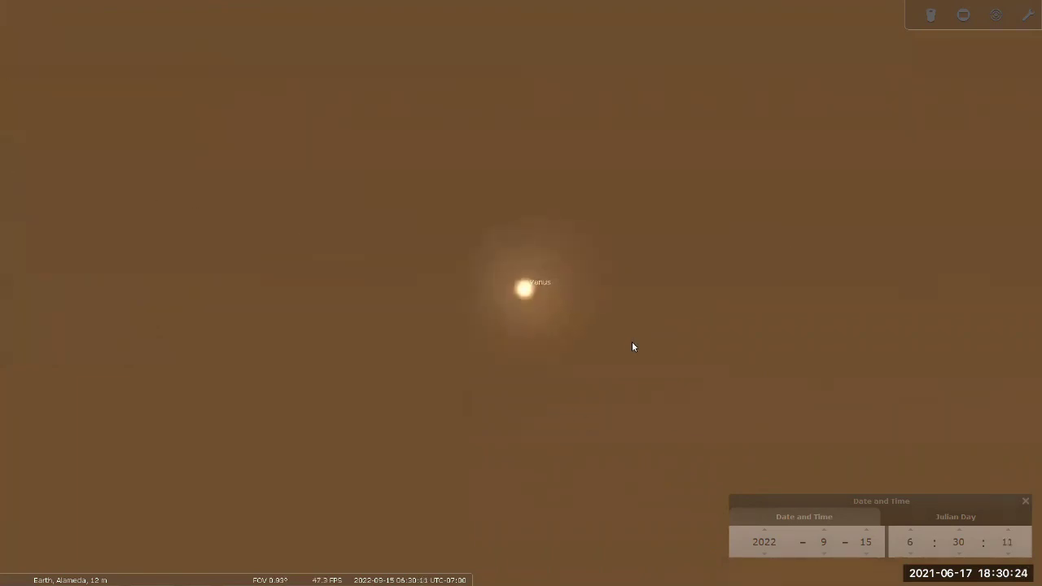
scroll(637, 364, "down", 3)
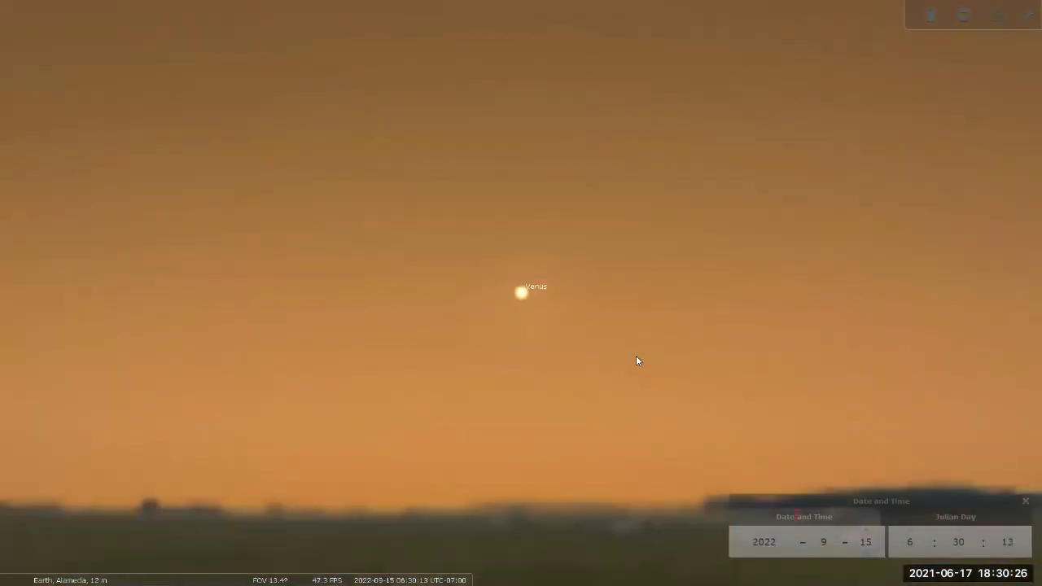
scroll(700, 290, "down", 1)
Turn the view southward along the eastern horizon and up the sky, widening the field of view to about 71°
left_click_drag(679, 284, 497, 315)
scroll(595, 285, "down", 2)
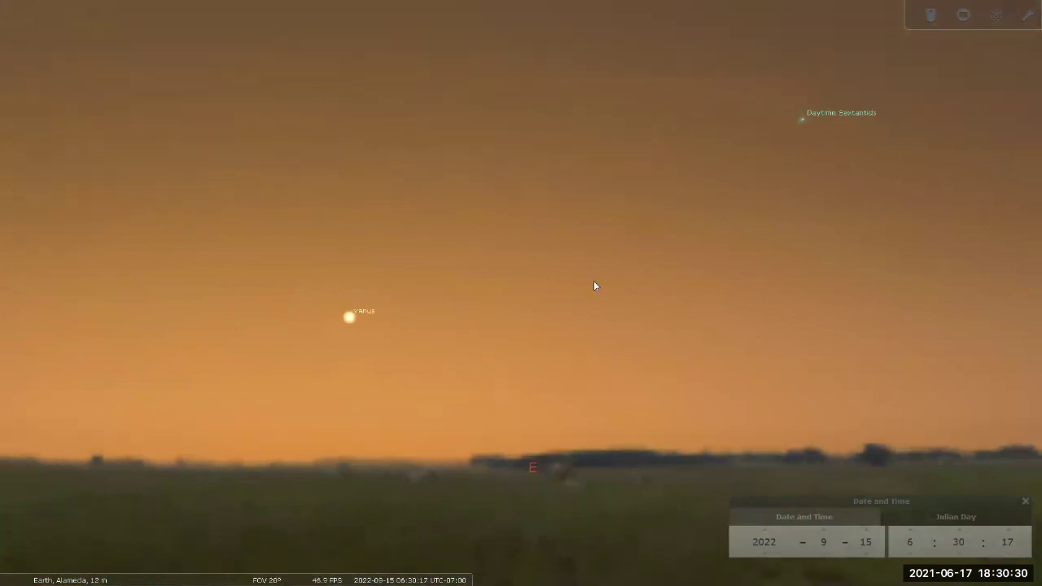
scroll(616, 267, "down", 2)
left_click_drag(616, 269, 574, 312)
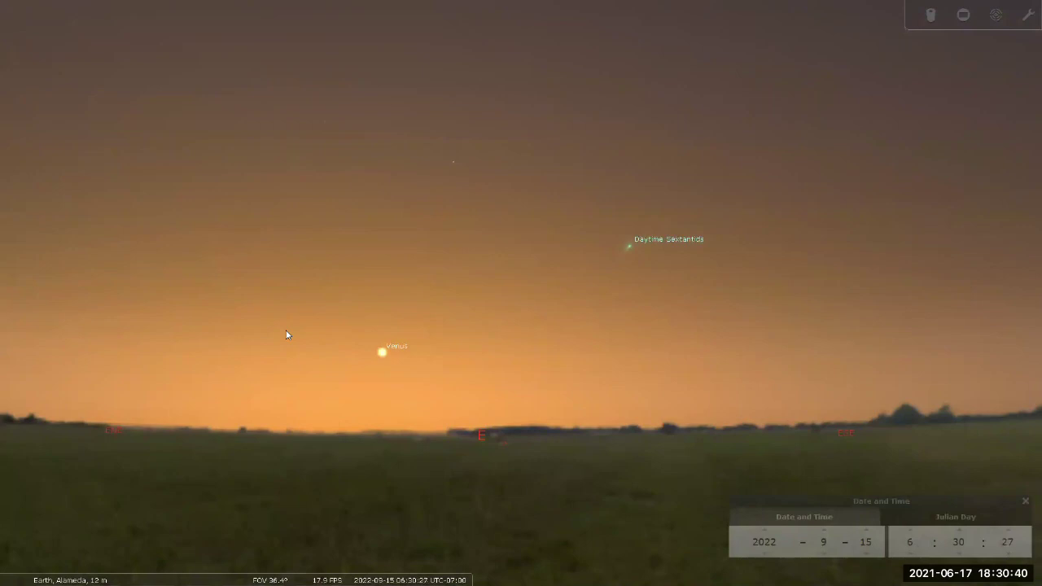
scroll(590, 266, "down", 3)
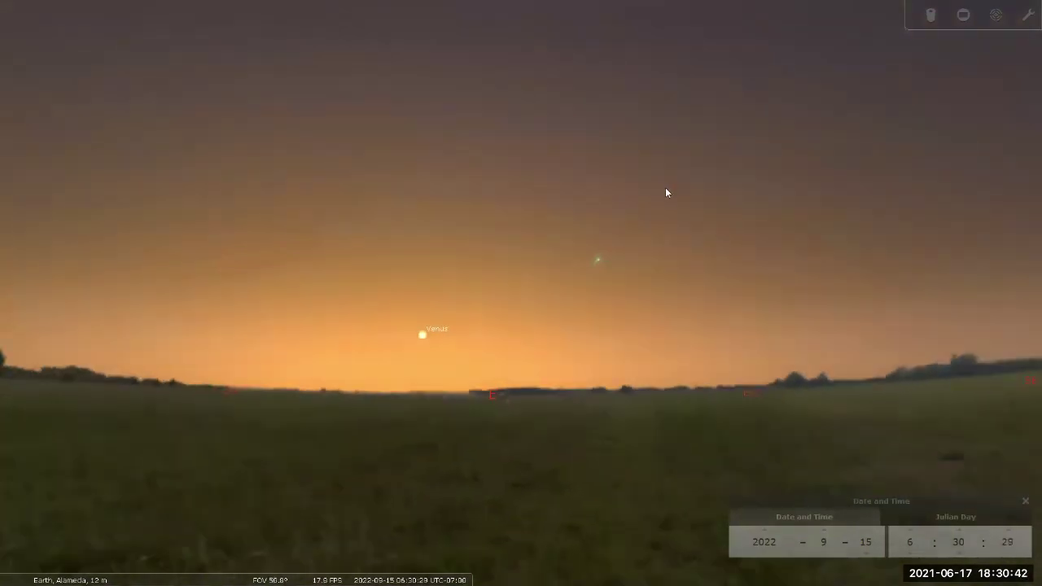
left_click_drag(591, 230, 569, 277)
scroll(644, 250, "down", 3)
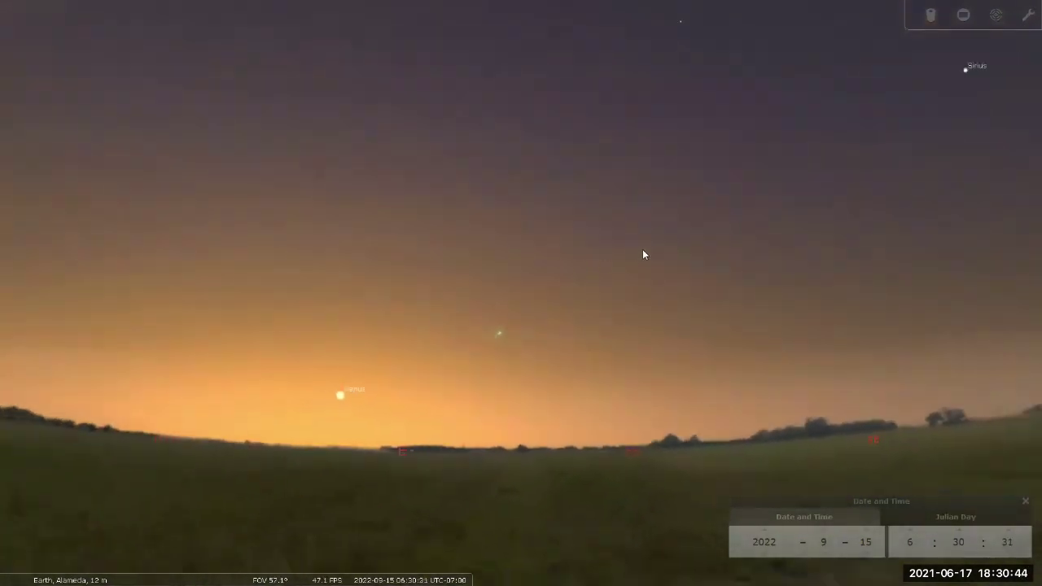
left_click_drag(658, 237, 604, 265)
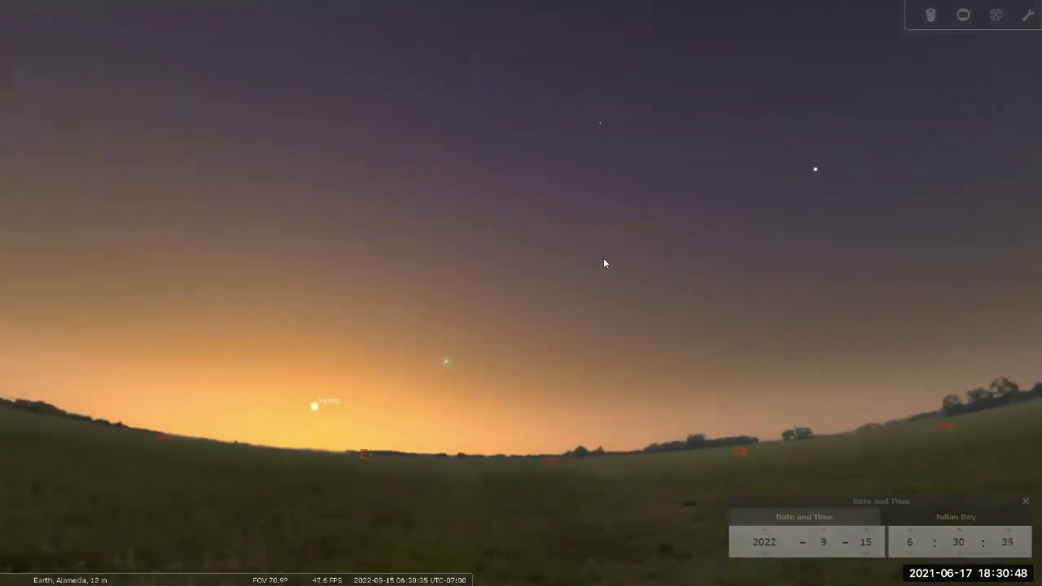